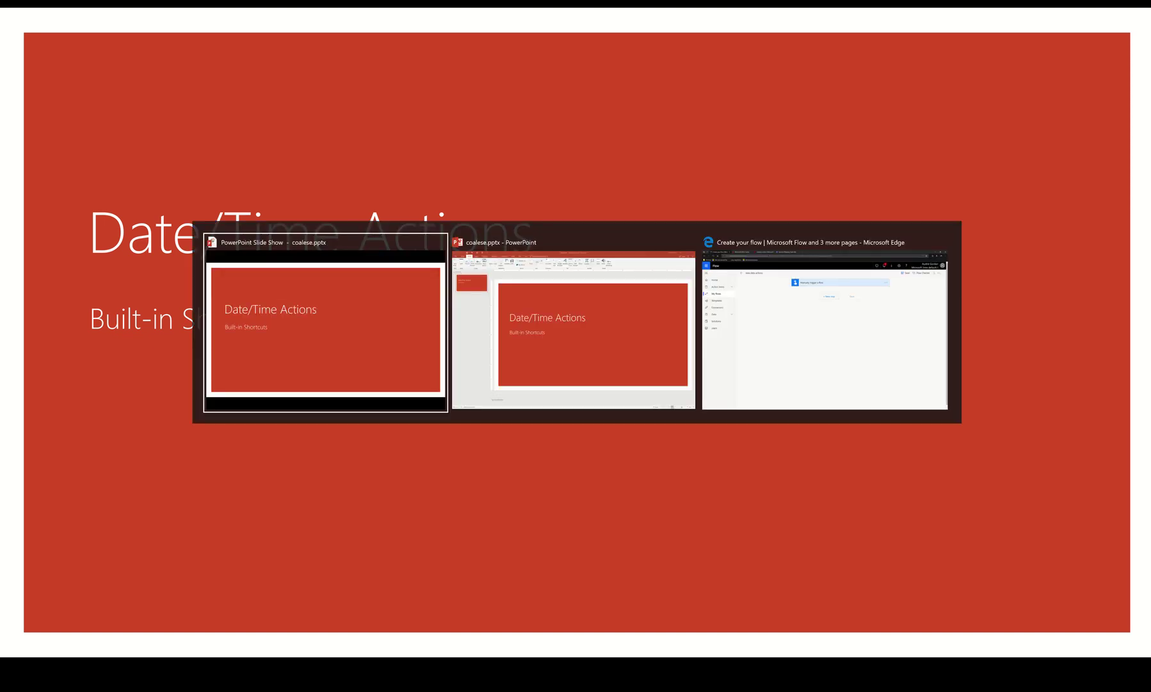
{"action": "key", "text": "alt+Tab"}
{"action": "key", "text": "alt+Tab"}
{"action": "key", "text": "alt+Tab"}
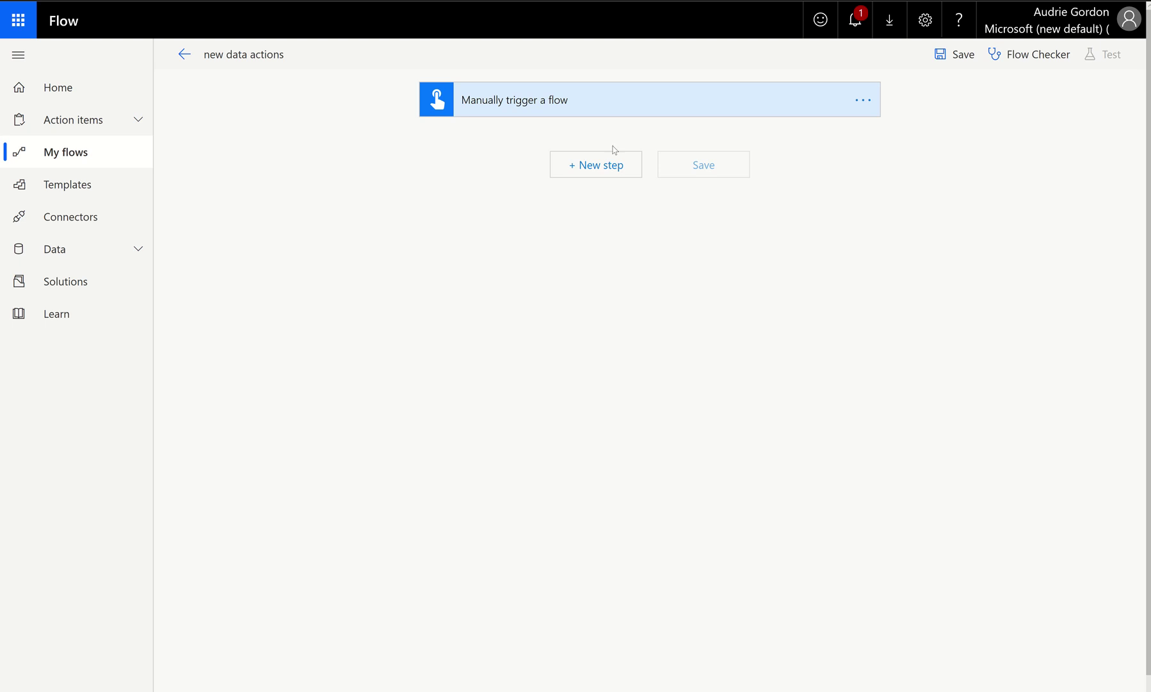
Add a Compose action as a new step after the trigger.
{"action": "left_click", "coordinate": [602, 177]}
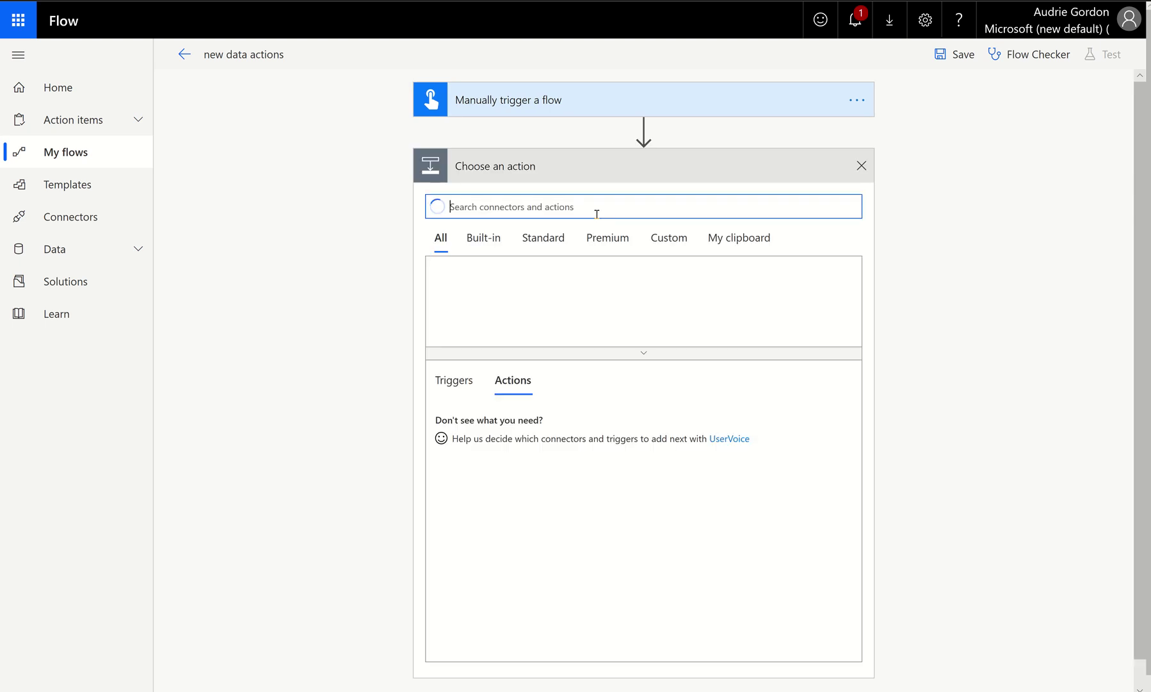
{"action": "type", "text": "compose"}
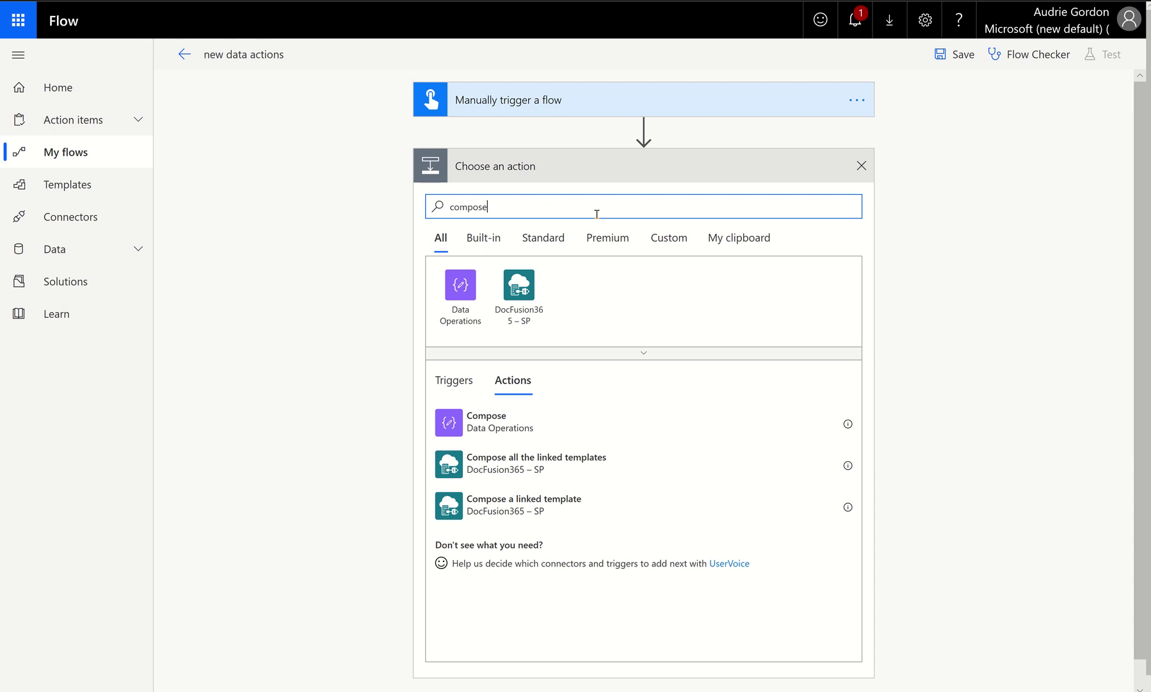
{"action": "left_click", "coordinate": [513, 428]}
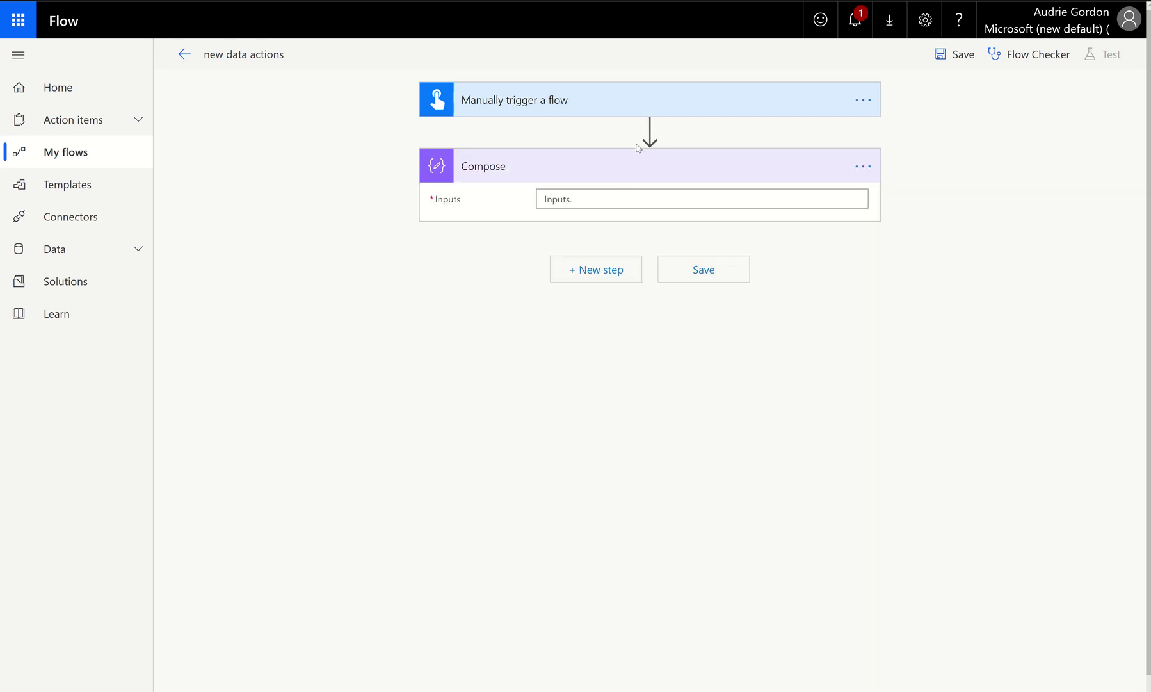
Set the Compose Inputs to the trigger's Timestamp and save the flow.
{"action": "left_click", "coordinate": [619, 198]}
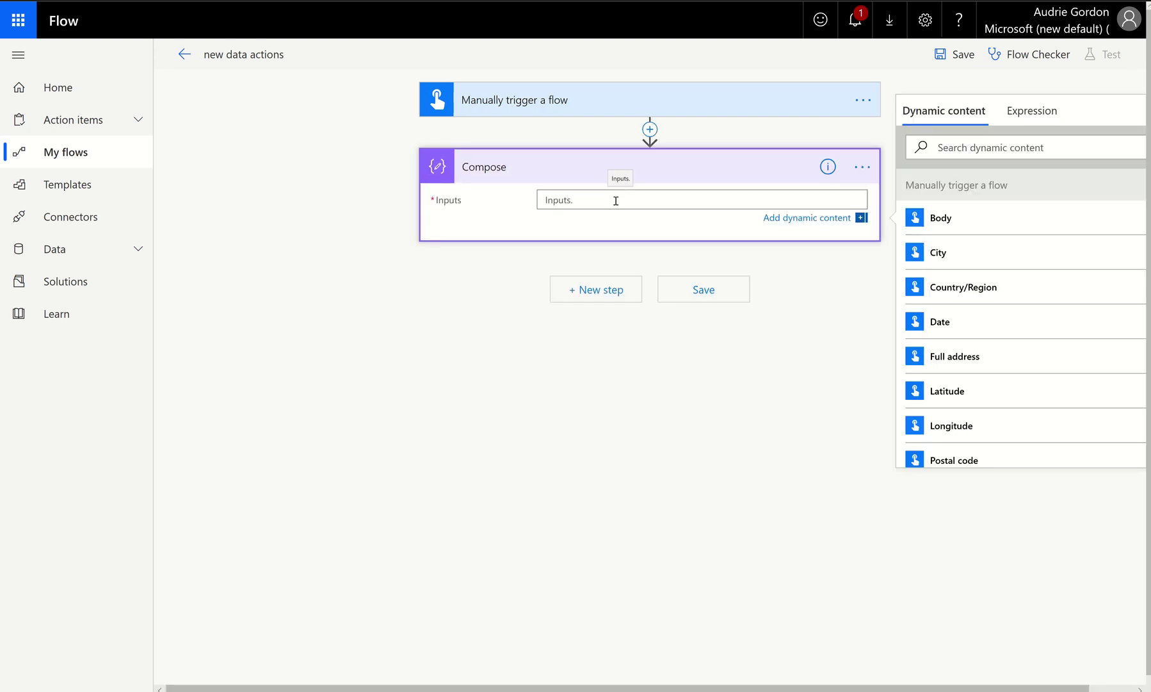
{"action": "scroll", "coordinate": [974, 385], "scroll_direction": "down", "scroll_amount": 4}
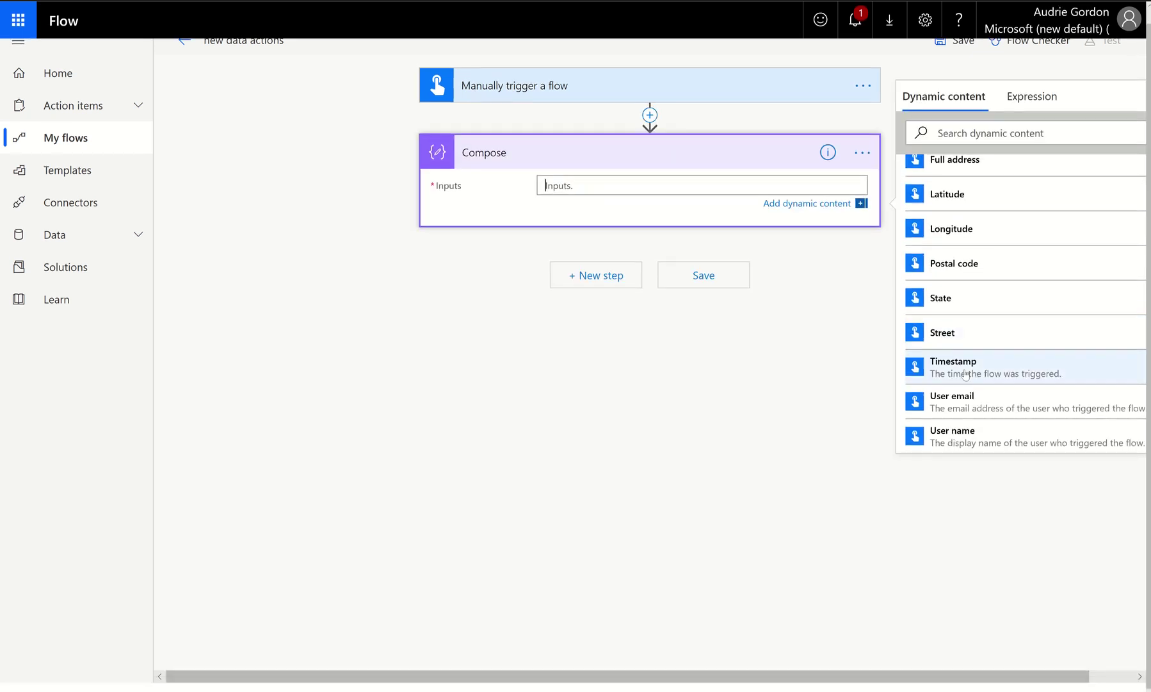
{"action": "left_click", "coordinate": [966, 368]}
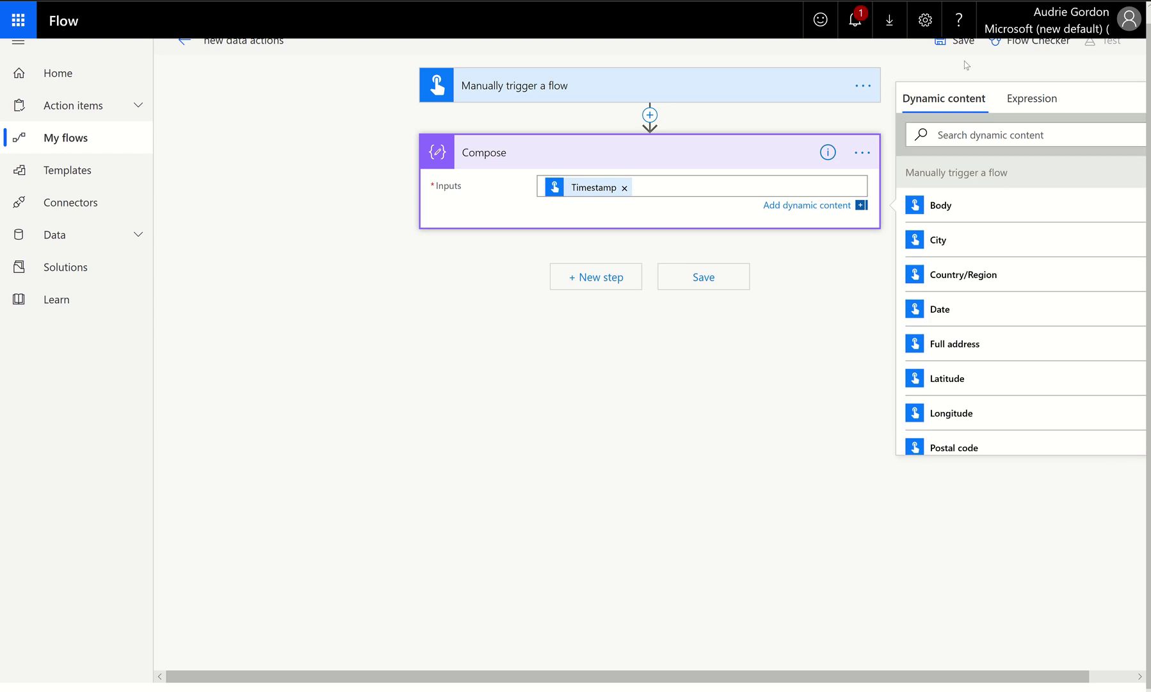
{"action": "left_click", "coordinate": [963, 43]}
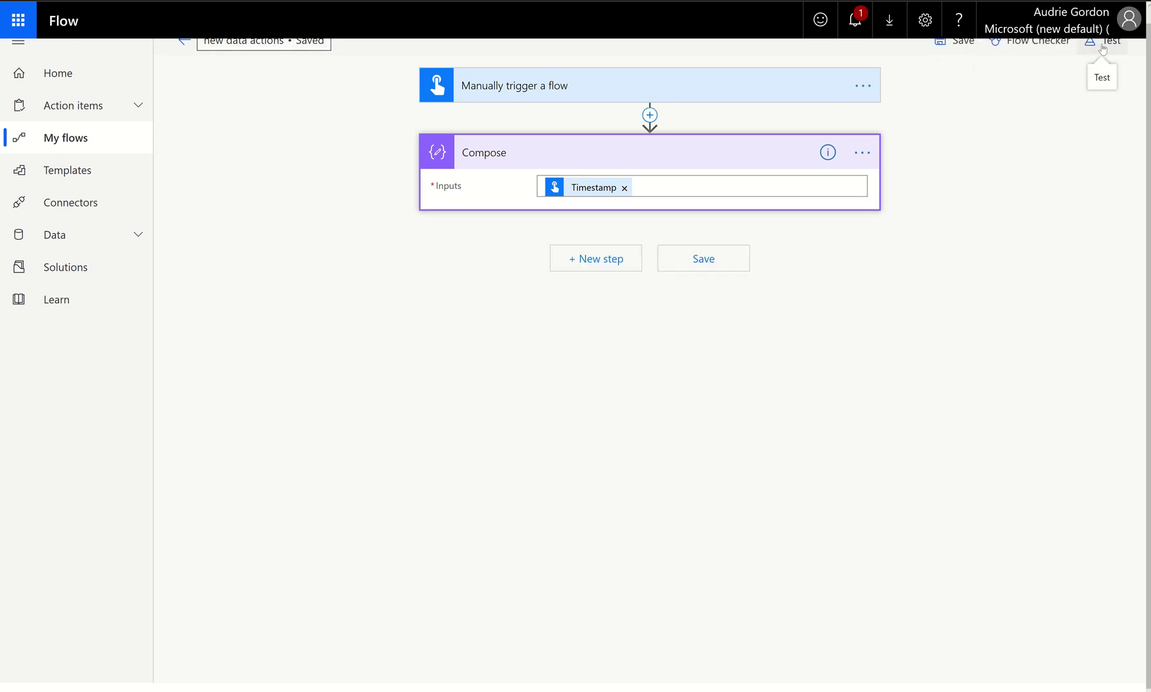
Run a test of the flow, performing the trigger action manually.
{"action": "left_click", "coordinate": [1102, 44]}
{"action": "left_click", "coordinate": [951, 91]}
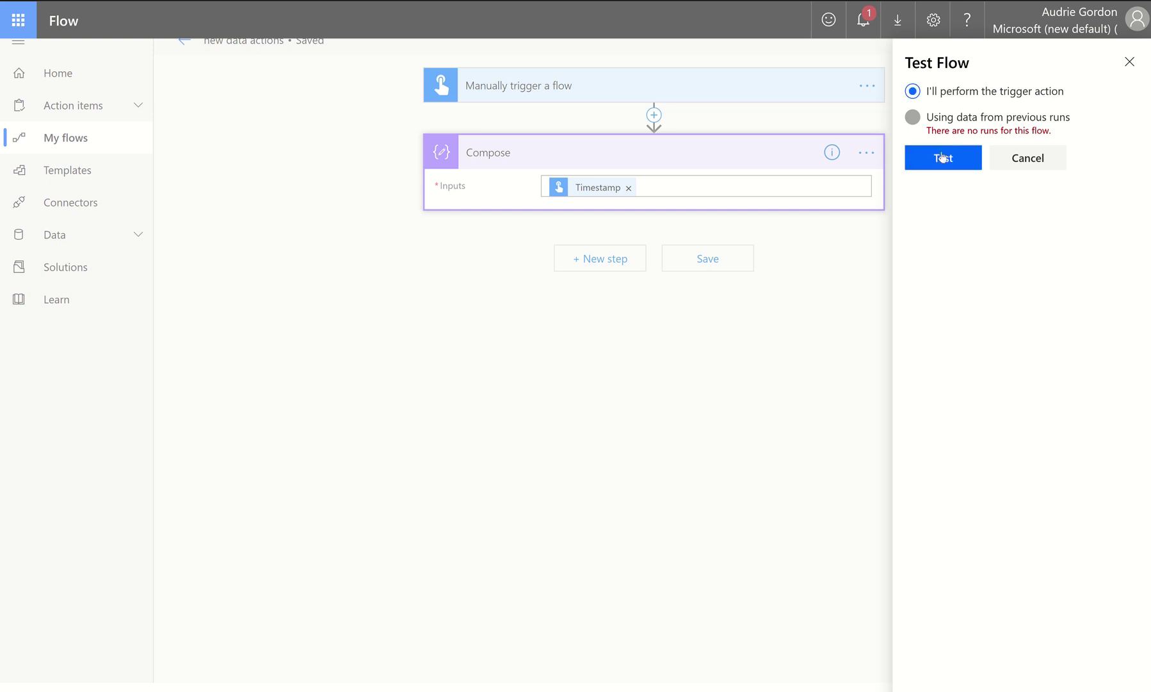
{"action": "left_click", "coordinate": [941, 168]}
{"action": "left_click", "coordinate": [946, 682]}
{"action": "left_click", "coordinate": [940, 673]}
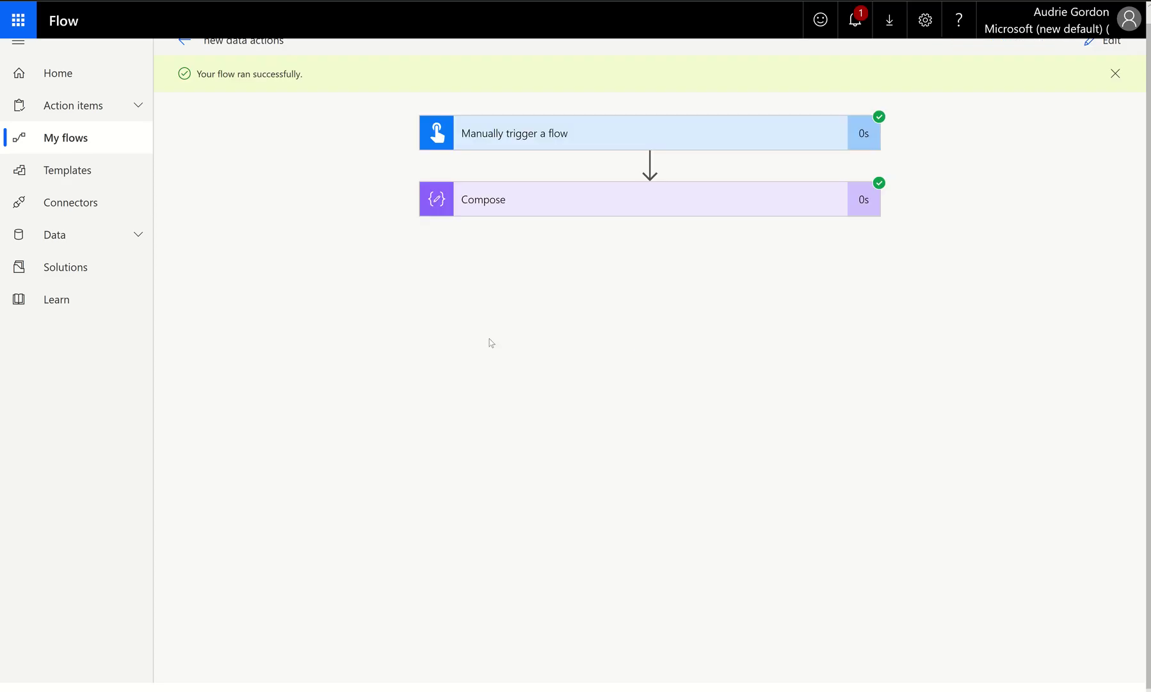
Expand the Compose run results and select the 2019-06-29T05:46:09.2942321Z input timestamp.
{"action": "left_click", "coordinate": [519, 212]}
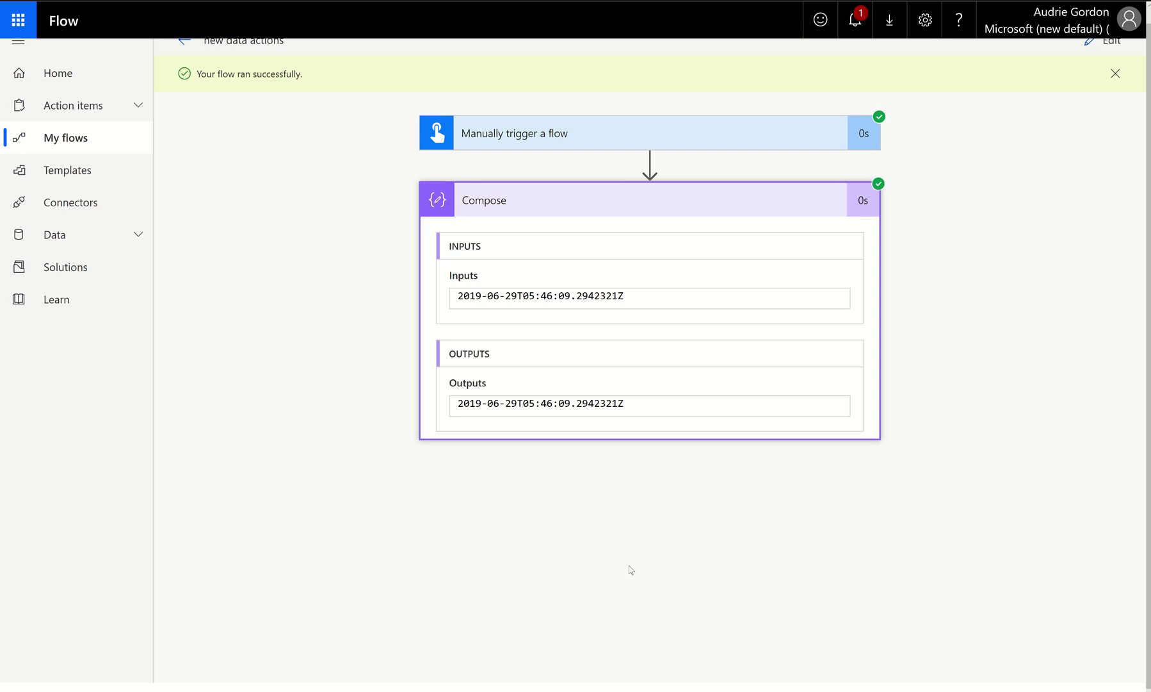
{"action": "left_click_drag", "start_coordinate": [625, 296], "coordinate": [452, 297]}
{"action": "key", "text": "ctrl+c"}
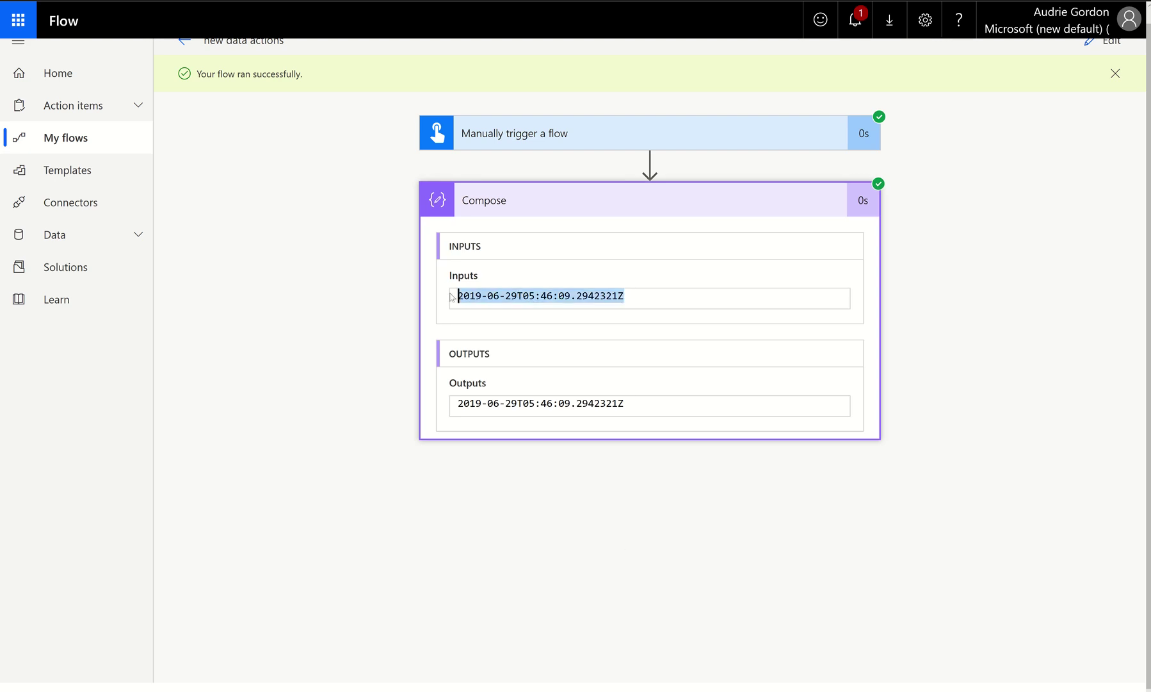
{"action": "key", "text": "super"}
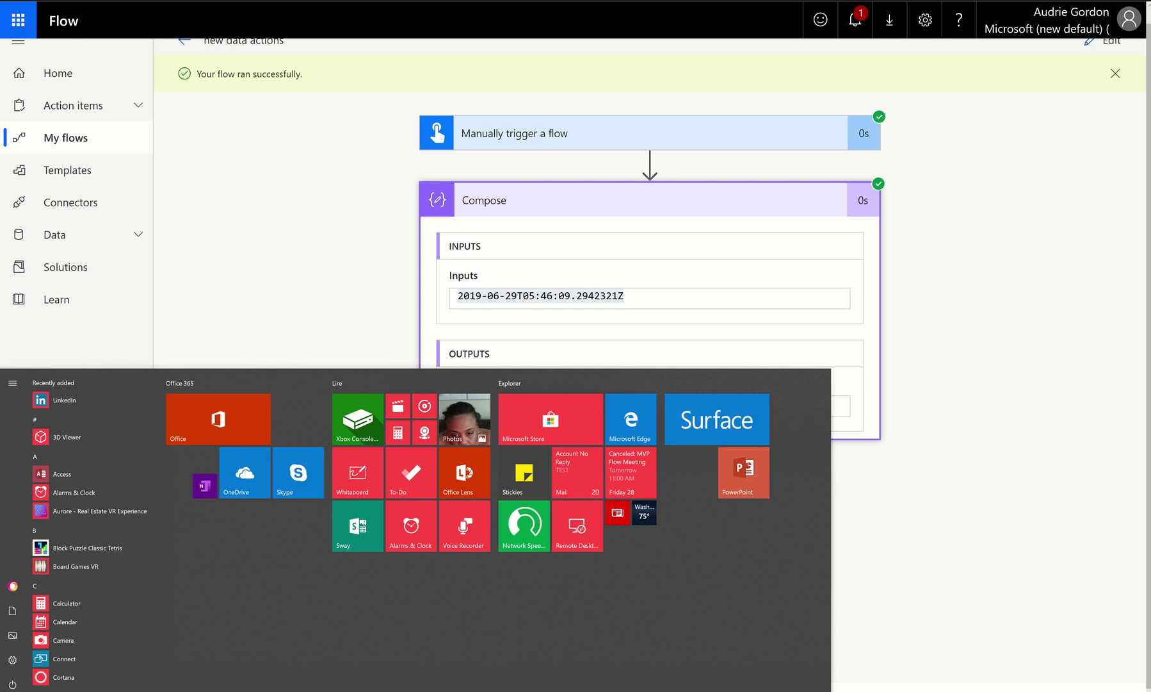
Open a blank Notepad document and paste the copied timestamp into it.
{"action": "type", "text": "notepa"}
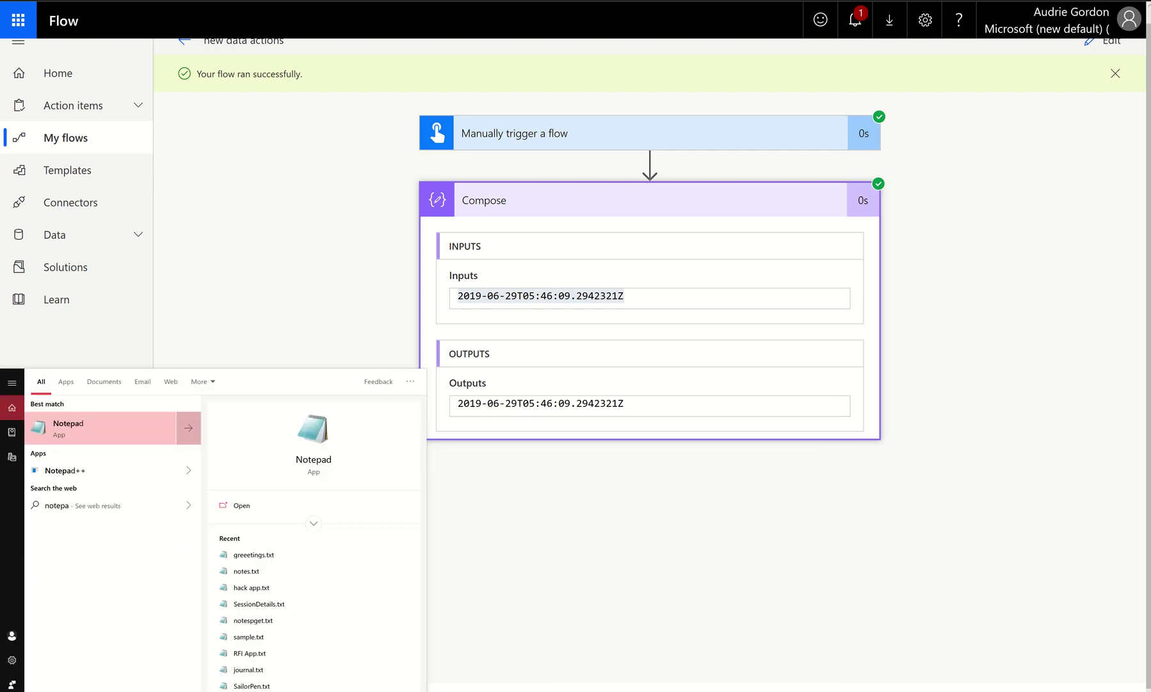
{"action": "left_click", "coordinate": [126, 426]}
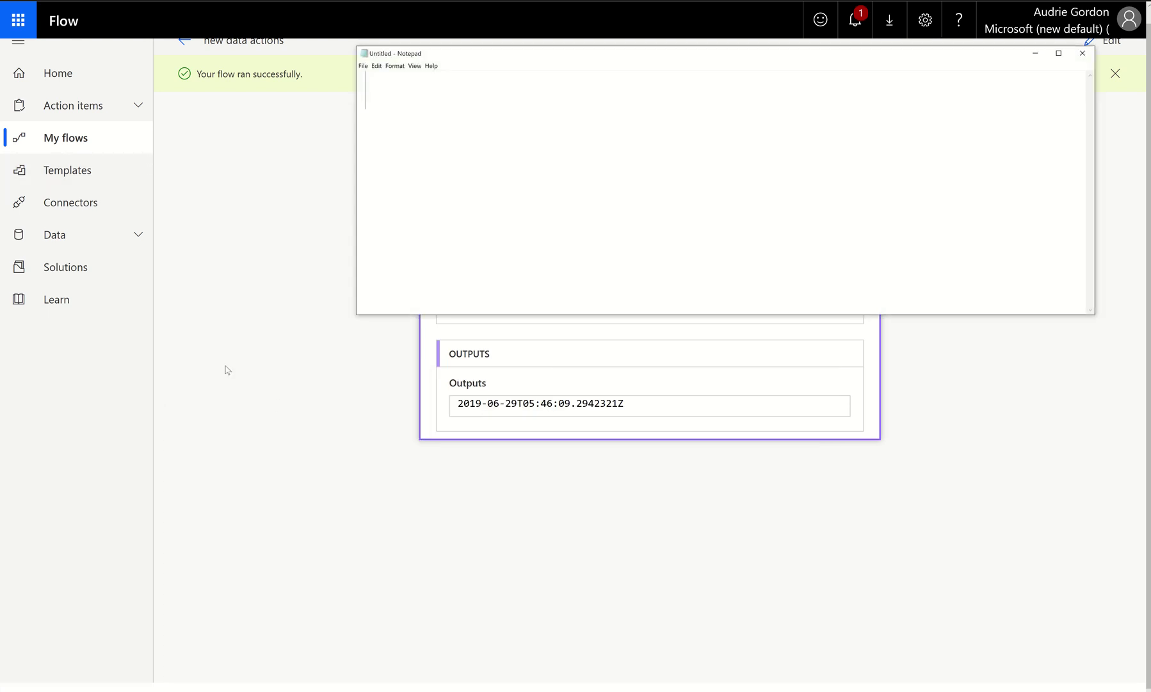
{"action": "key", "text": "ctrl+v"}
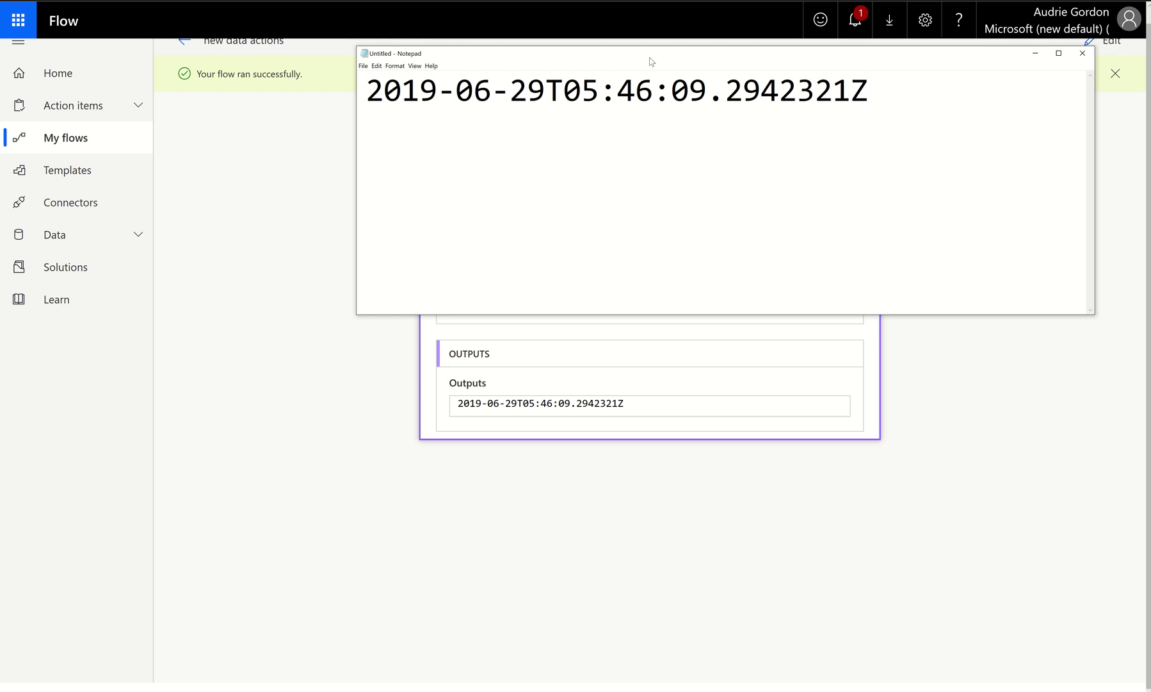
{"action": "left_click_drag", "start_coordinate": [651, 61], "coordinate": [614, 306]}
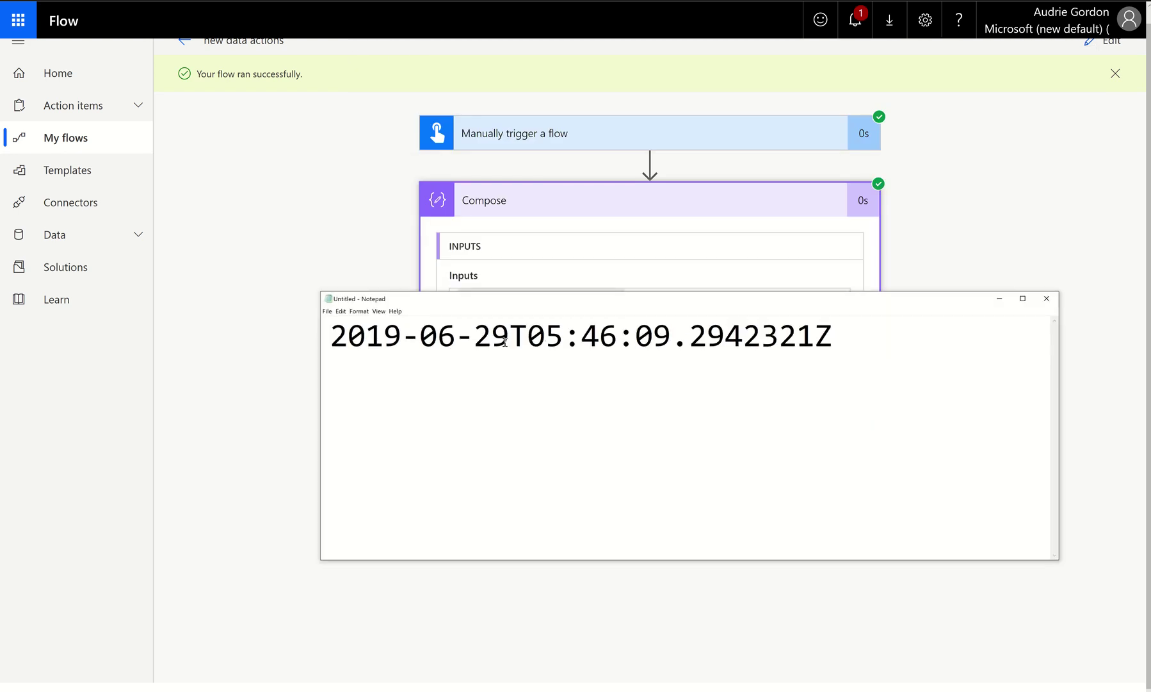
Split the timestamp into separate date, time and fractional-second lines.
{"action": "left_click", "coordinate": [509, 339]}
{"action": "key", "text": "Return"}
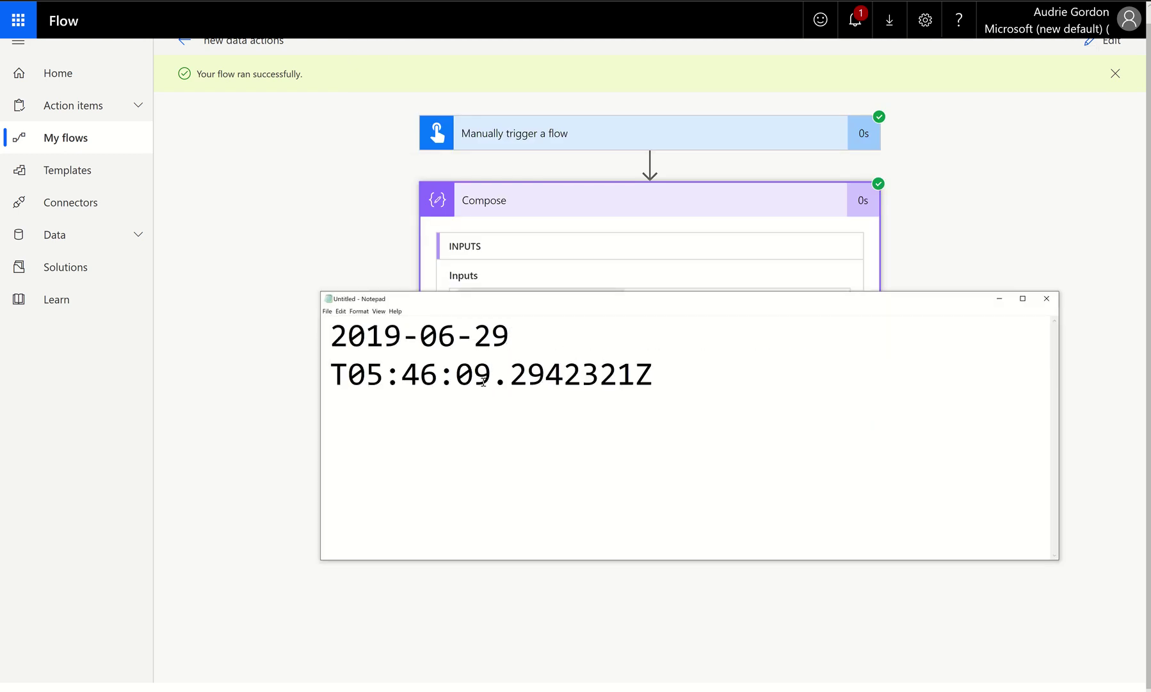
{"action": "left_click", "coordinate": [496, 381]}
{"action": "key", "text": "Return"}
{"action": "left_click", "coordinate": [366, 376]}
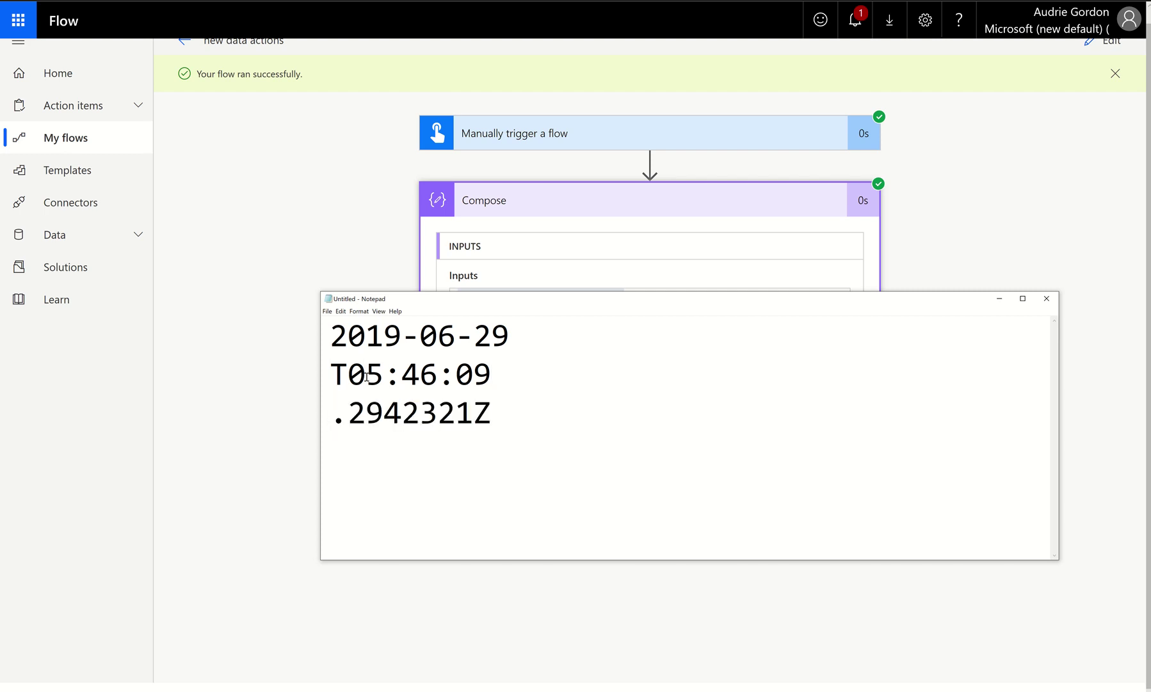
{"action": "key", "text": "BackSpace"}
{"action": "type", "text": "T"}
Highlight the fractional seconds, date and time lines, then close Notepad without saving.
{"action": "left_click_drag", "start_coordinate": [336, 418], "coordinate": [205, 413]}
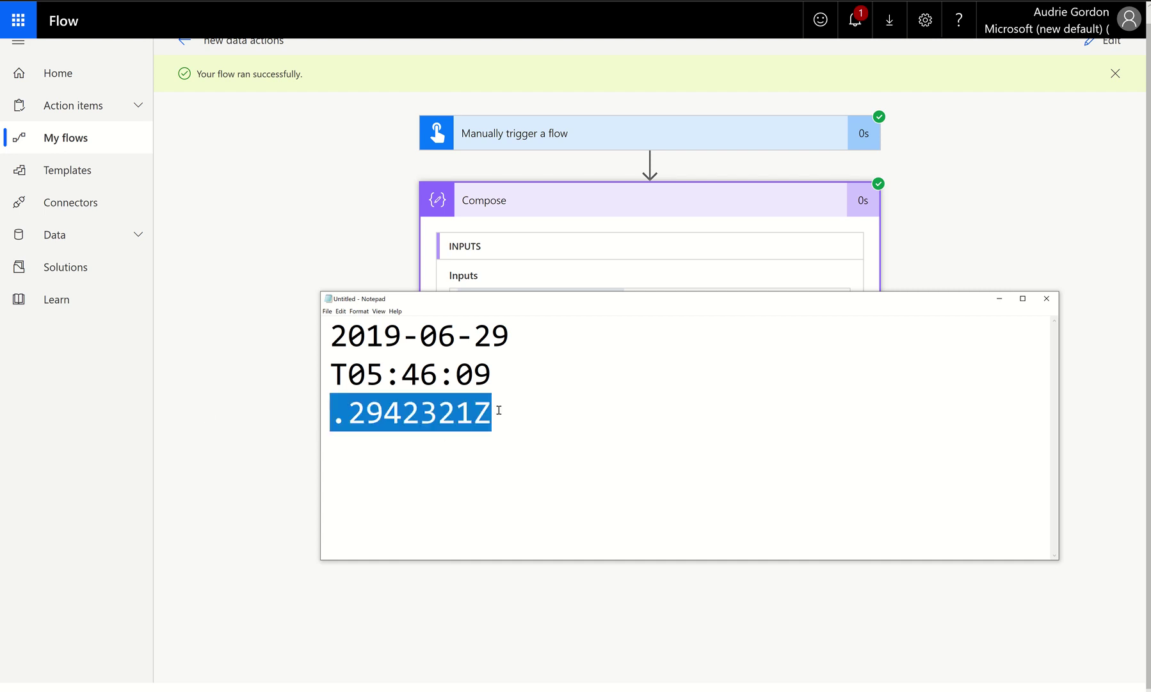
{"action": "left_click", "coordinate": [498, 410]}
{"action": "left_click_drag", "start_coordinate": [619, 418], "coordinate": [200, 409]}
{"action": "left_click_drag", "start_coordinate": [548, 338], "coordinate": [266, 333]}
{"action": "left_click_drag", "start_coordinate": [496, 374], "coordinate": [356, 379]}
{"action": "left_click", "coordinate": [533, 381]}
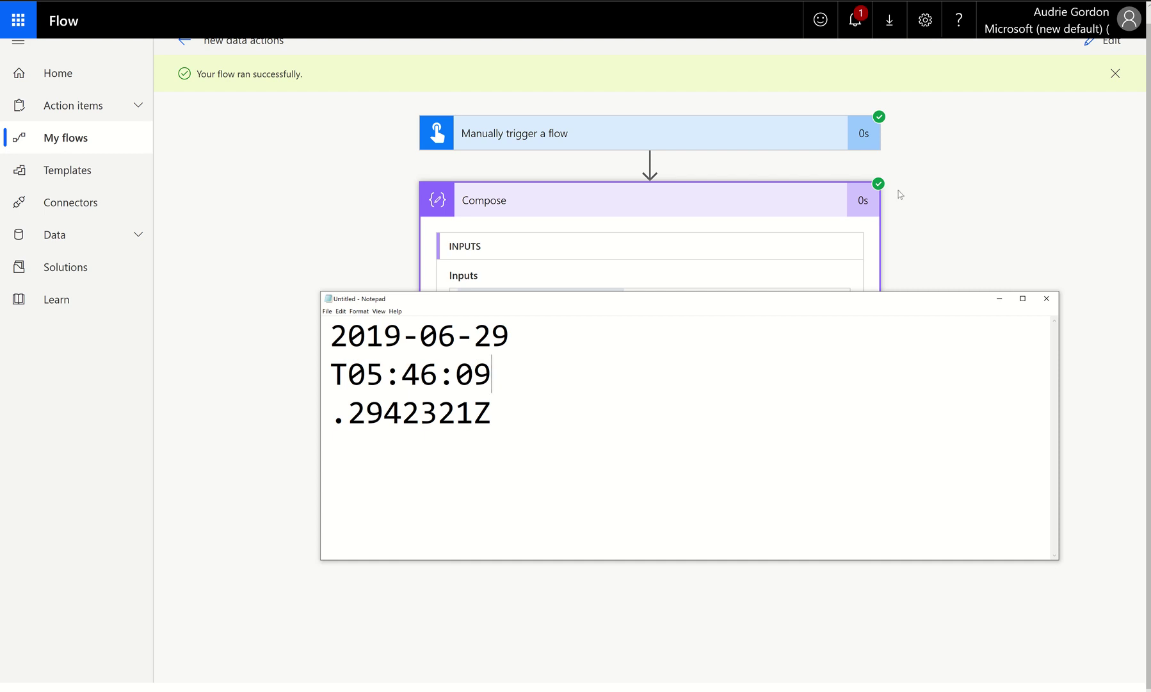
{"action": "left_click", "coordinate": [1047, 299]}
{"action": "left_click", "coordinate": [578, 333]}
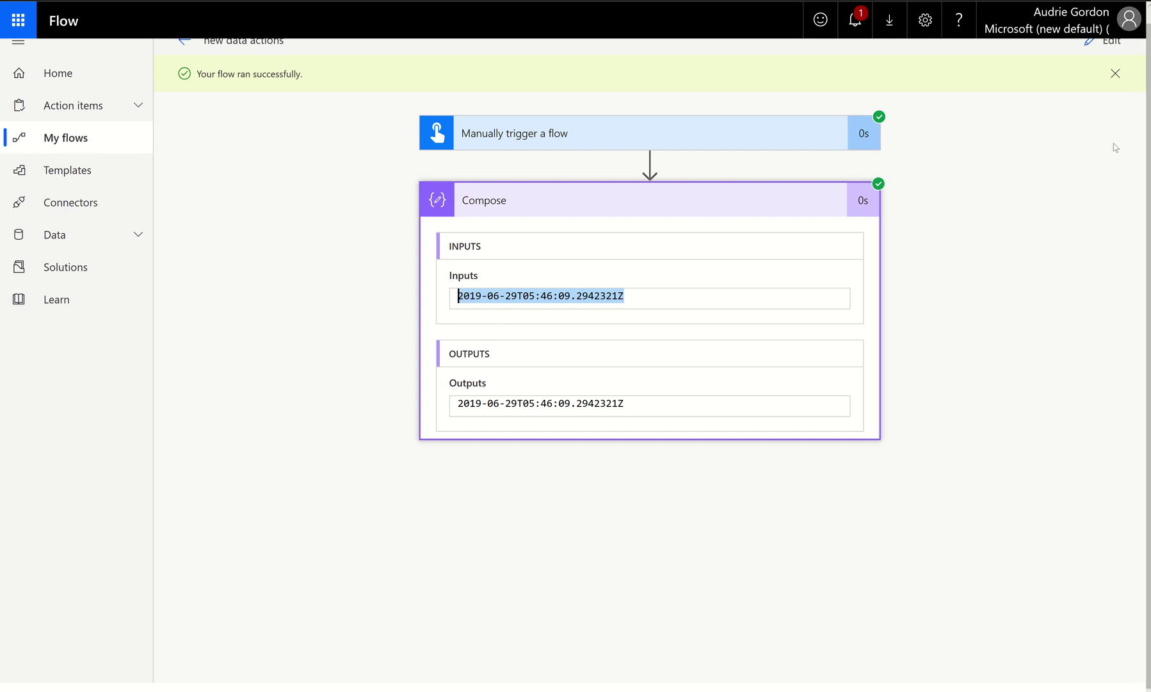
Add the Date Time connector's Convert time zone action after the Compose step.
{"action": "left_click", "coordinate": [1118, 45]}
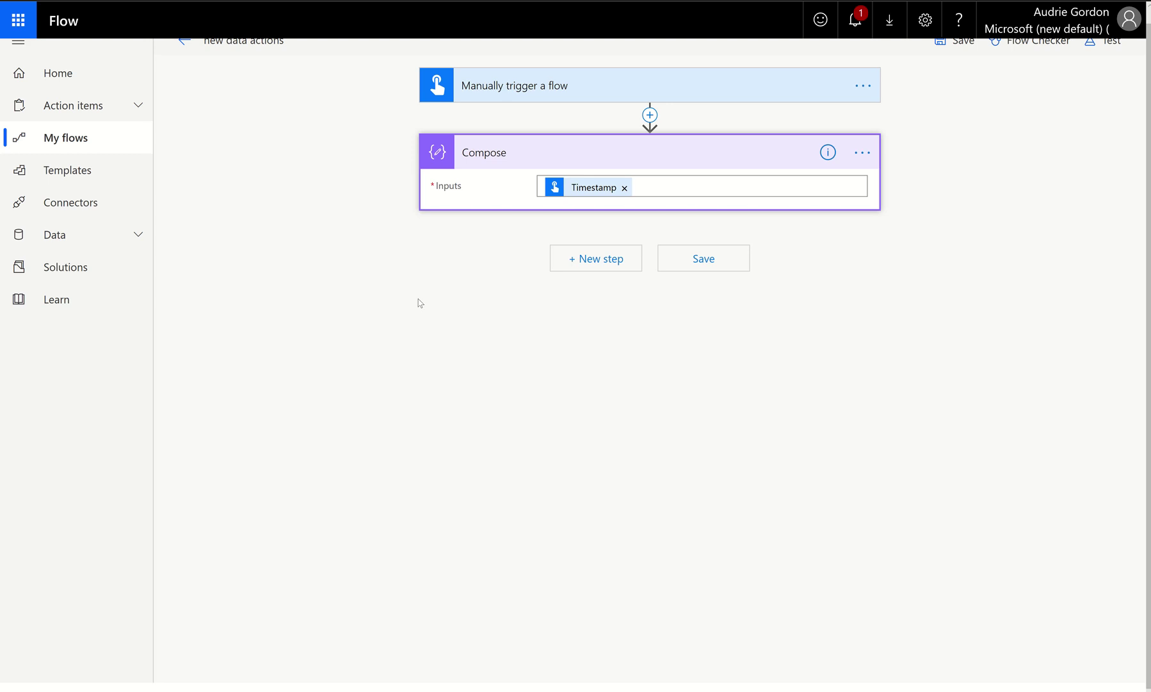
{"action": "left_click", "coordinate": [616, 273]}
{"action": "type", "text": "date time"}
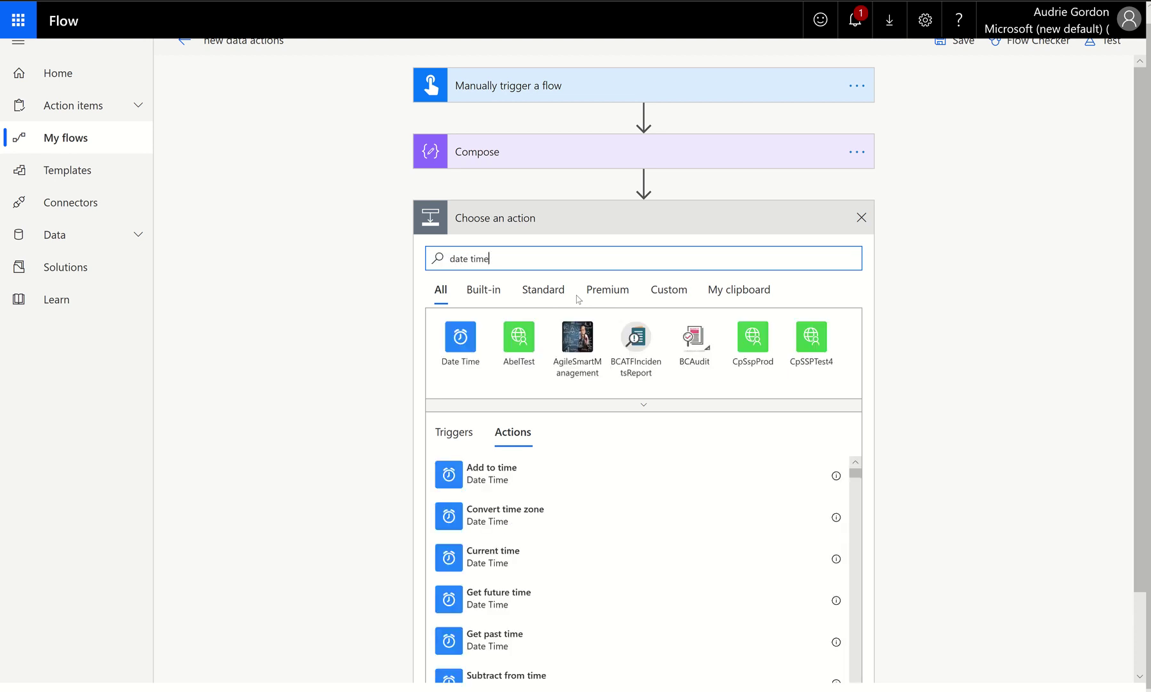
{"action": "left_click", "coordinate": [469, 337]}
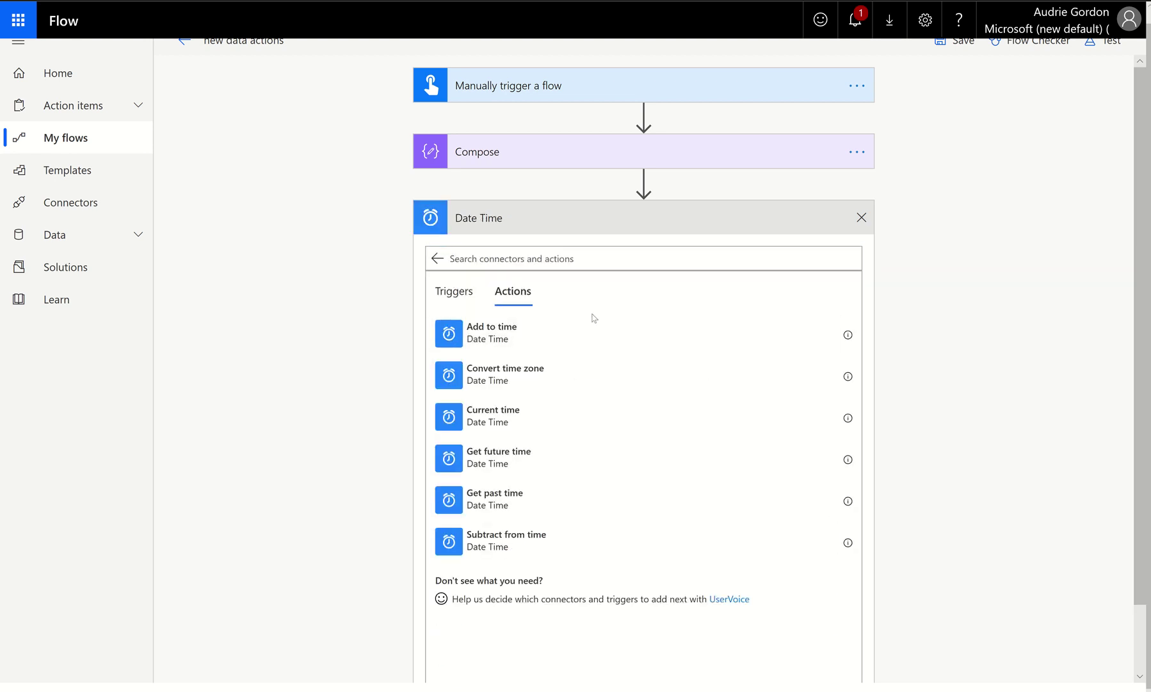
{"action": "scroll", "coordinate": [659, 458], "scroll_direction": "down", "scroll_amount": 1}
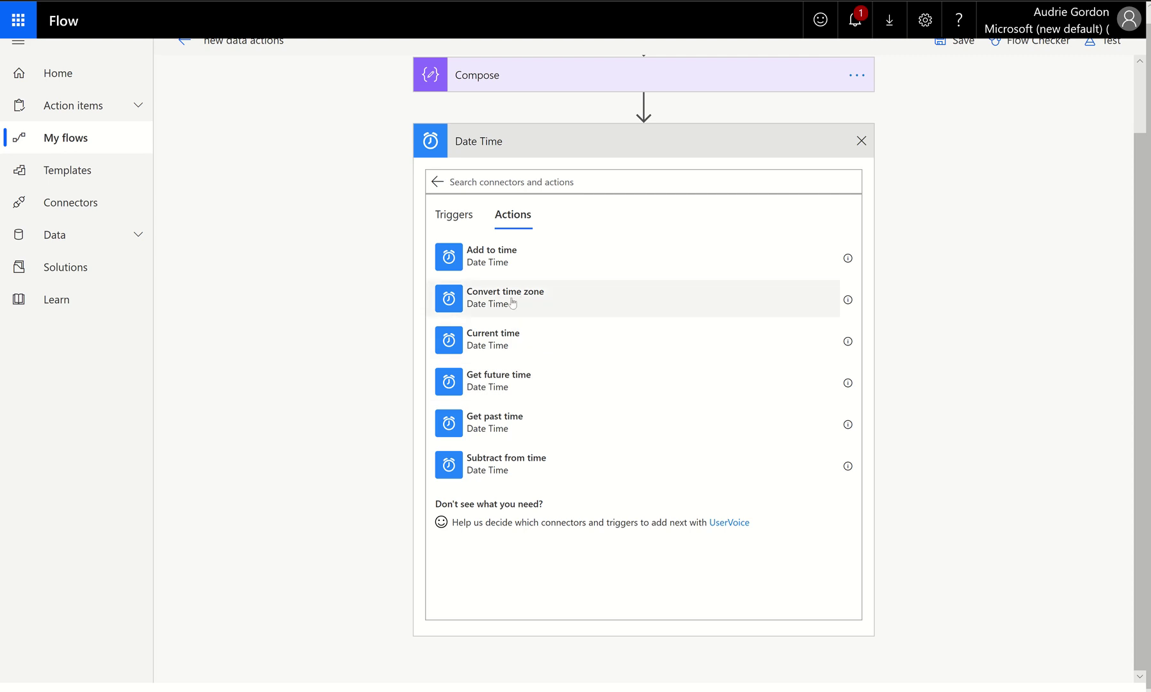
{"action": "left_click", "coordinate": [513, 303]}
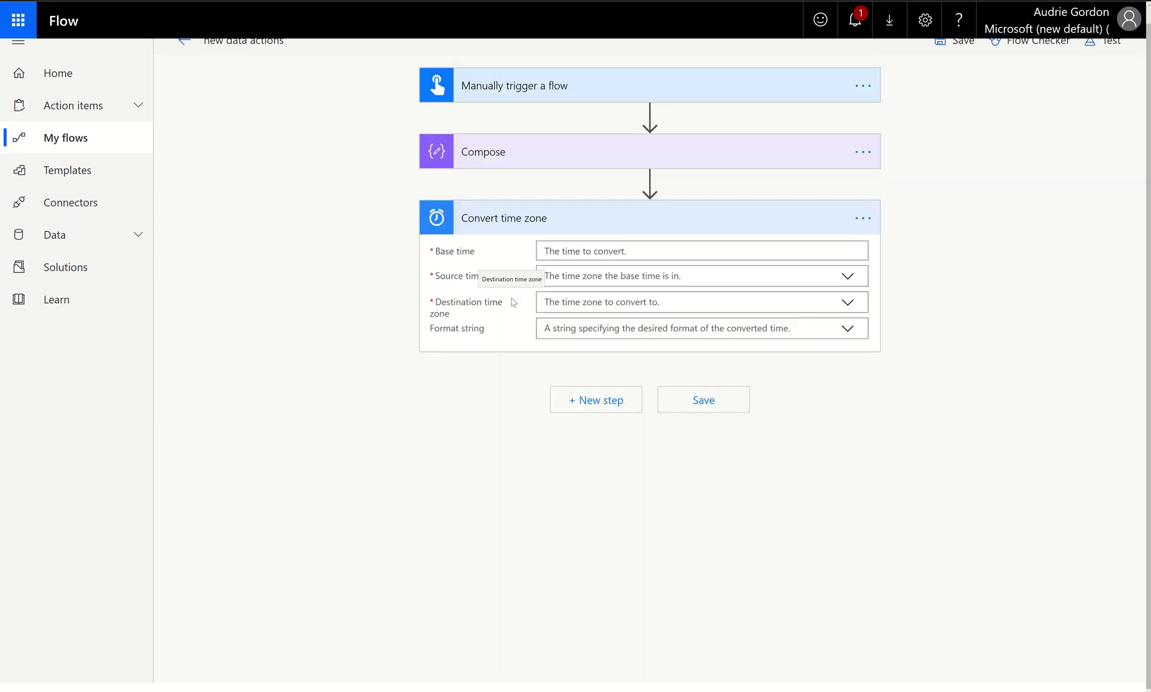
Set Convert time zone to Timestamp base, UTC-11:00 source, Pacific Time destination, full long date/time format.
{"action": "left_click", "coordinate": [545, 250]}
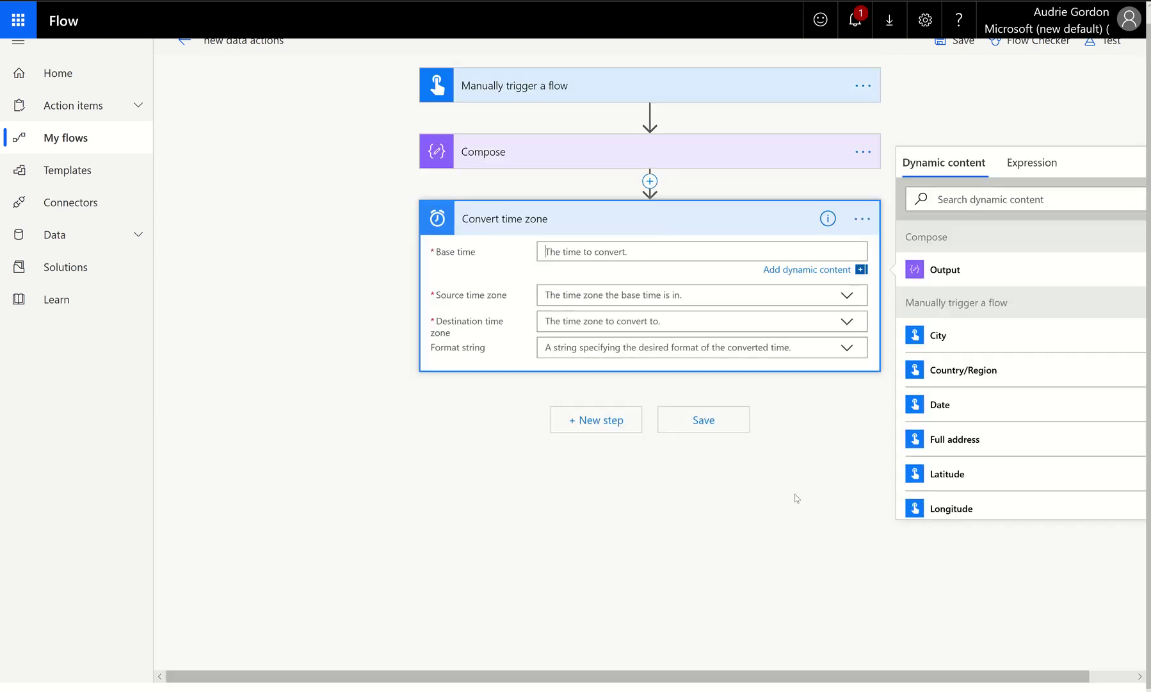
{"action": "scroll", "coordinate": [905, 461], "scroll_direction": "down", "scroll_amount": 5}
{"action": "left_click", "coordinate": [926, 429]}
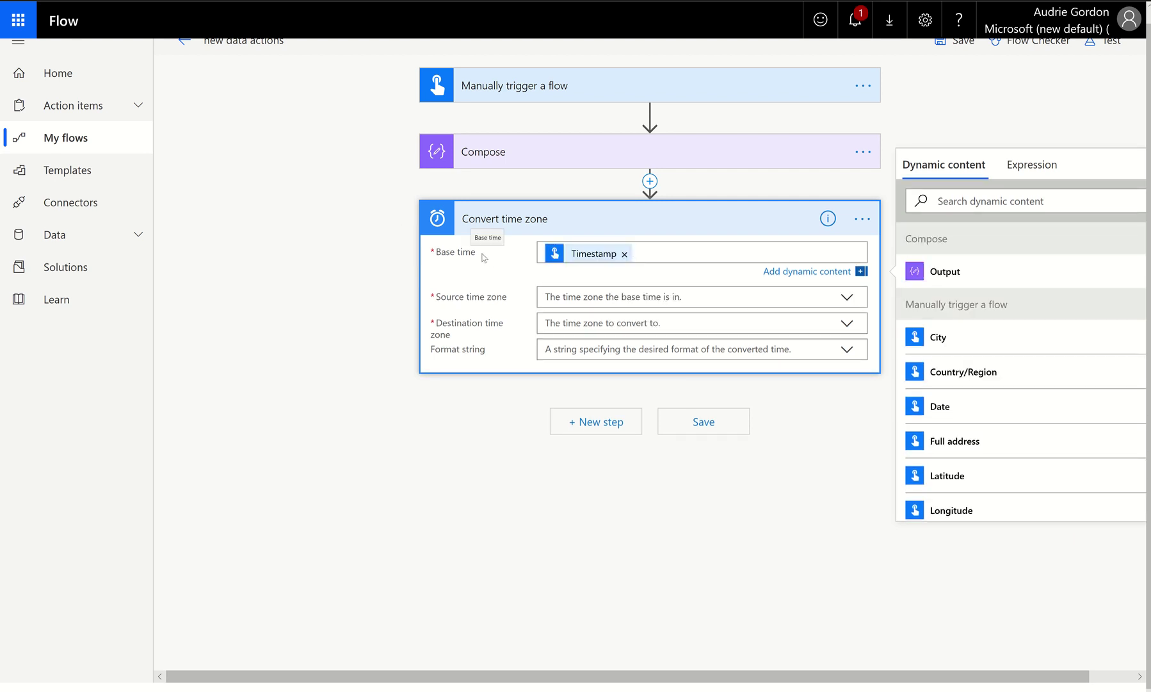
{"action": "left_click", "coordinate": [559, 298]}
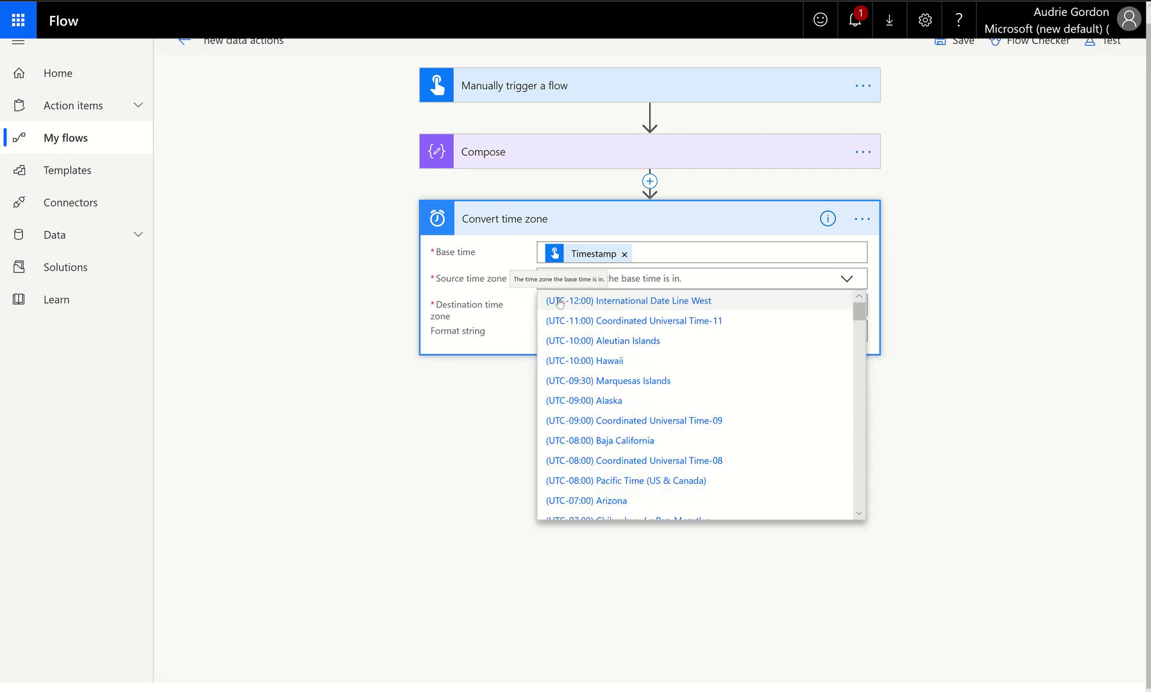
{"action": "left_click", "coordinate": [590, 320]}
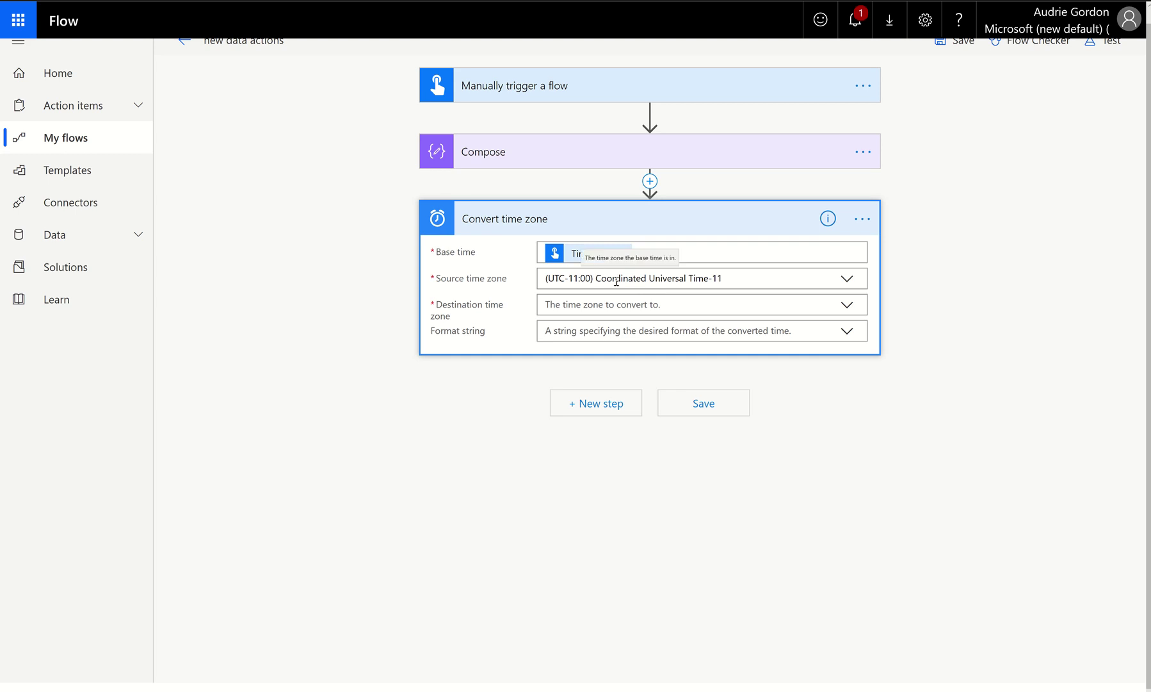
{"action": "left_click", "coordinate": [560, 302]}
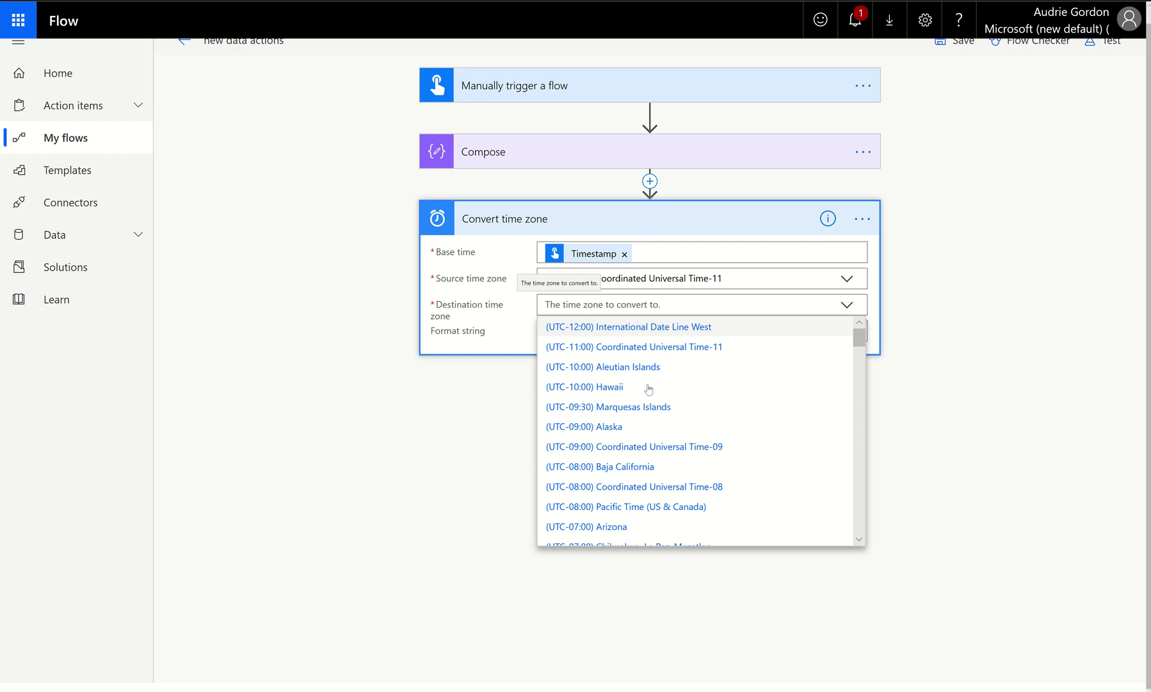
{"action": "scroll", "coordinate": [641, 436], "scroll_direction": "down", "scroll_amount": 1}
{"action": "left_click", "coordinate": [640, 437]}
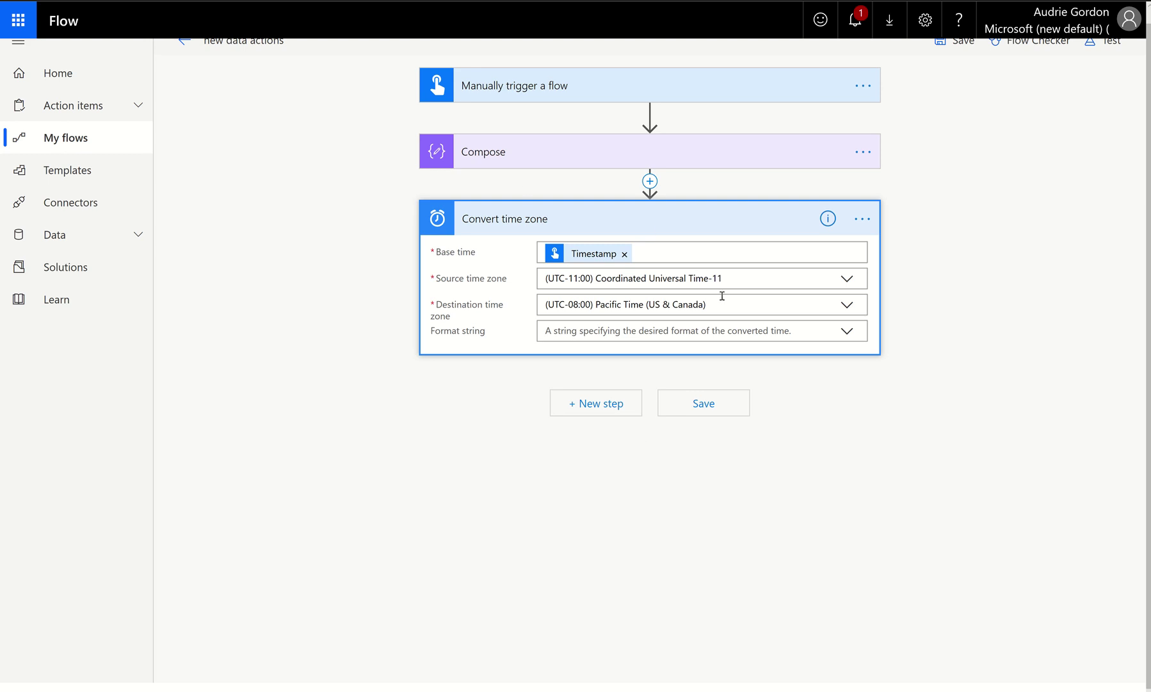
{"action": "left_click", "coordinate": [850, 333]}
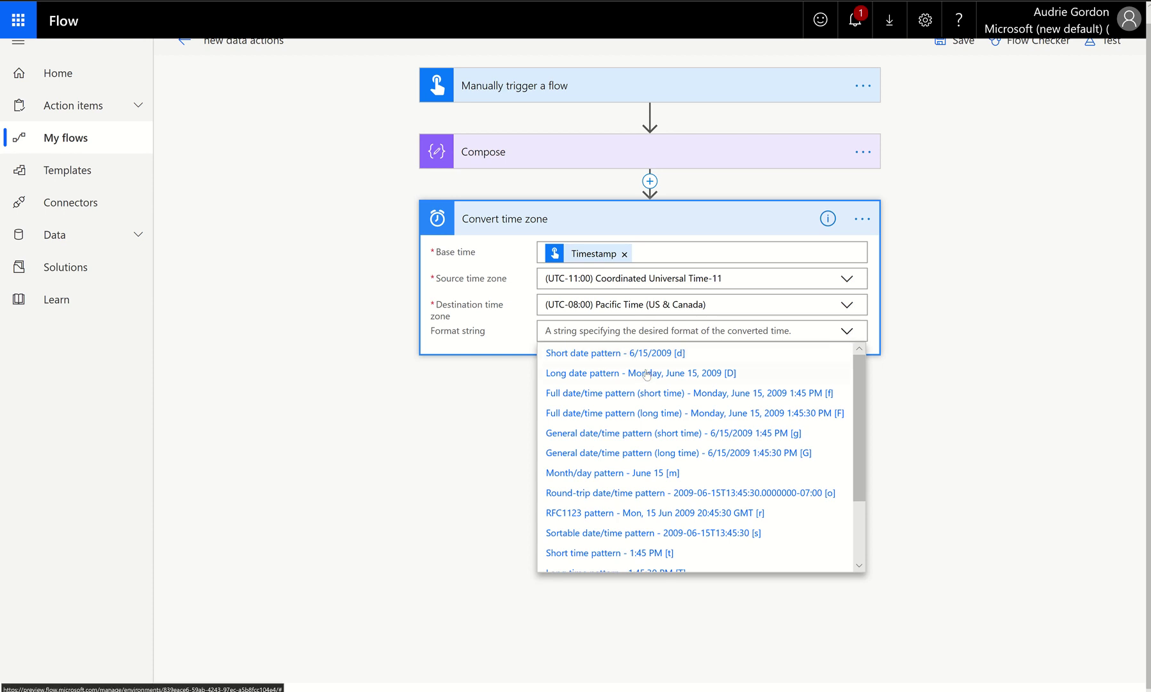
{"action": "left_click", "coordinate": [773, 420]}
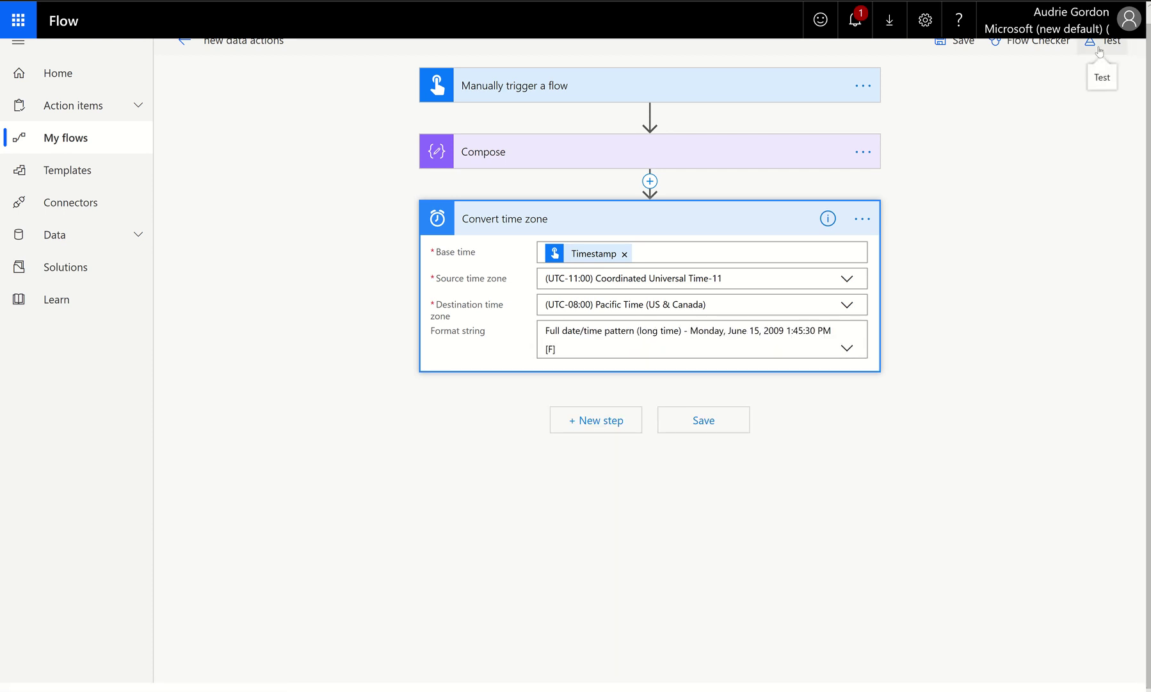
Rename the Compose step to 'Compose from button (UT)', then save and start a test.
{"action": "left_click", "coordinate": [780, 154]}
{"action": "left_click", "coordinate": [863, 153]}
{"action": "left_click", "coordinate": [950, 174]}
{"action": "key", "text": "End"}
{"action": "type", "text": "from but"}
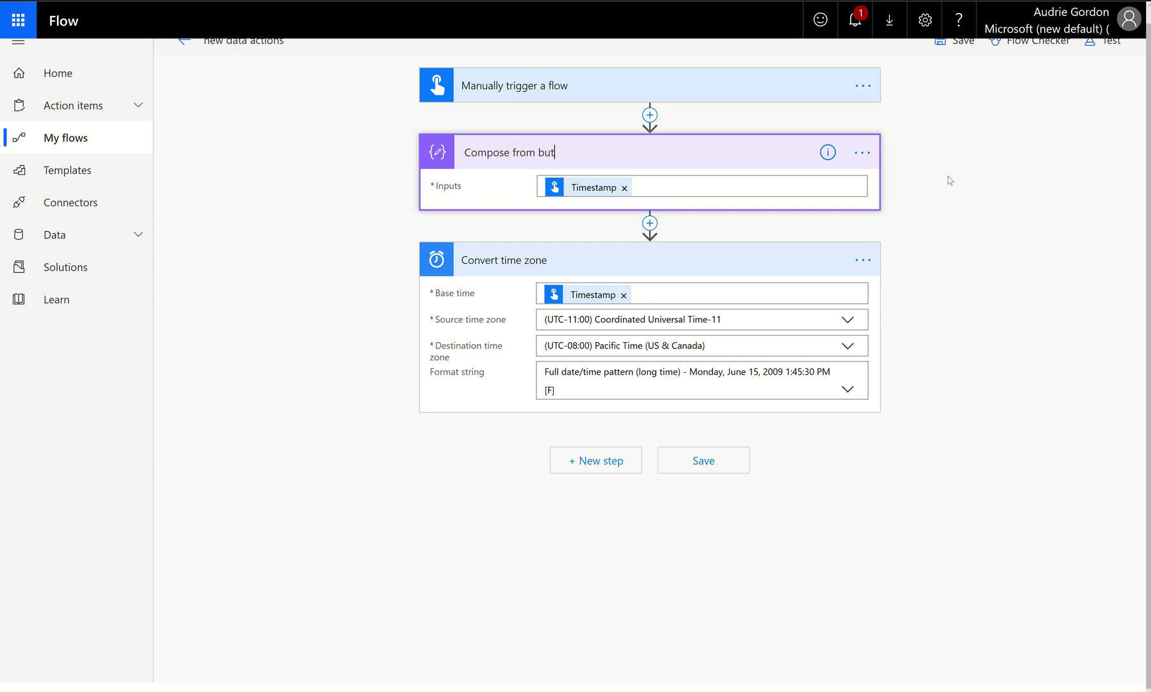
{"action": "type", "text": "ton (UT)"}
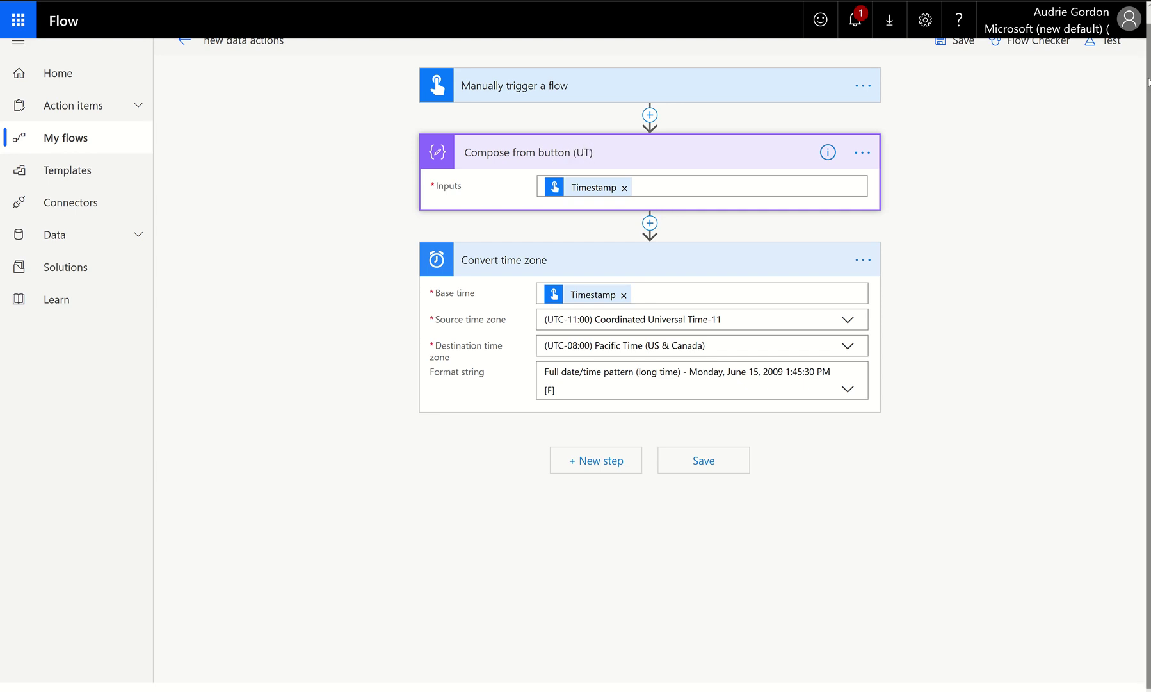
{"action": "left_click", "coordinate": [1105, 41]}
{"action": "left_click", "coordinate": [951, 159]}
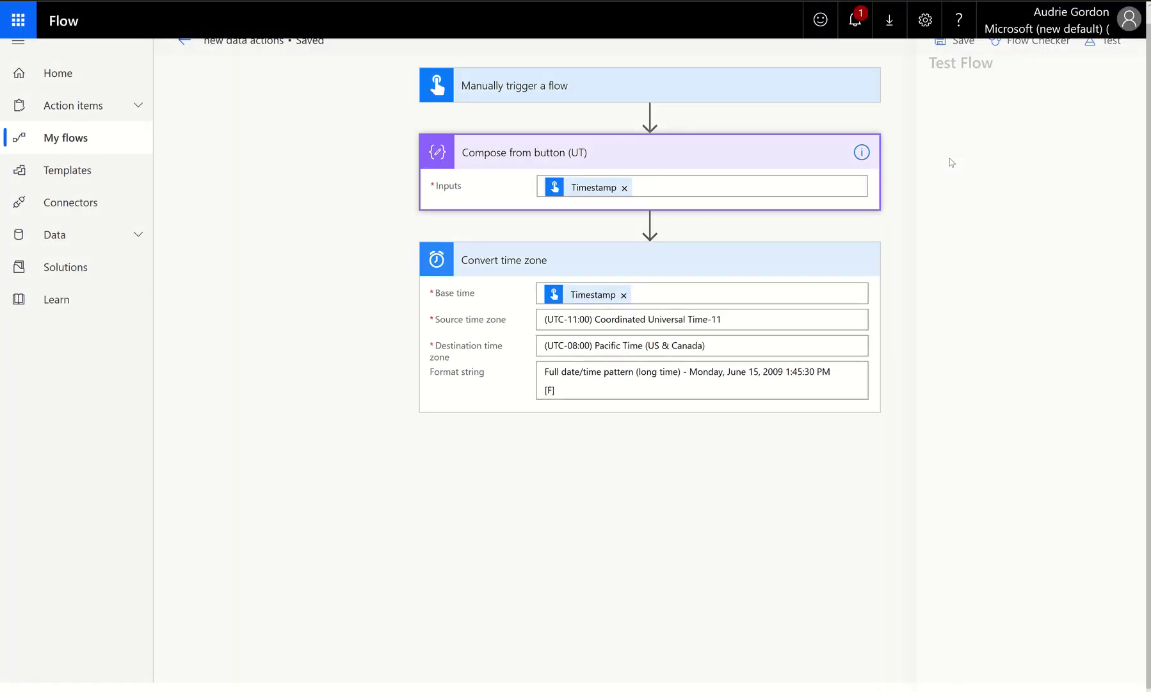
Run the test and select the Compose step's input timestamp in the results.
{"action": "left_click", "coordinate": [926, 666]}
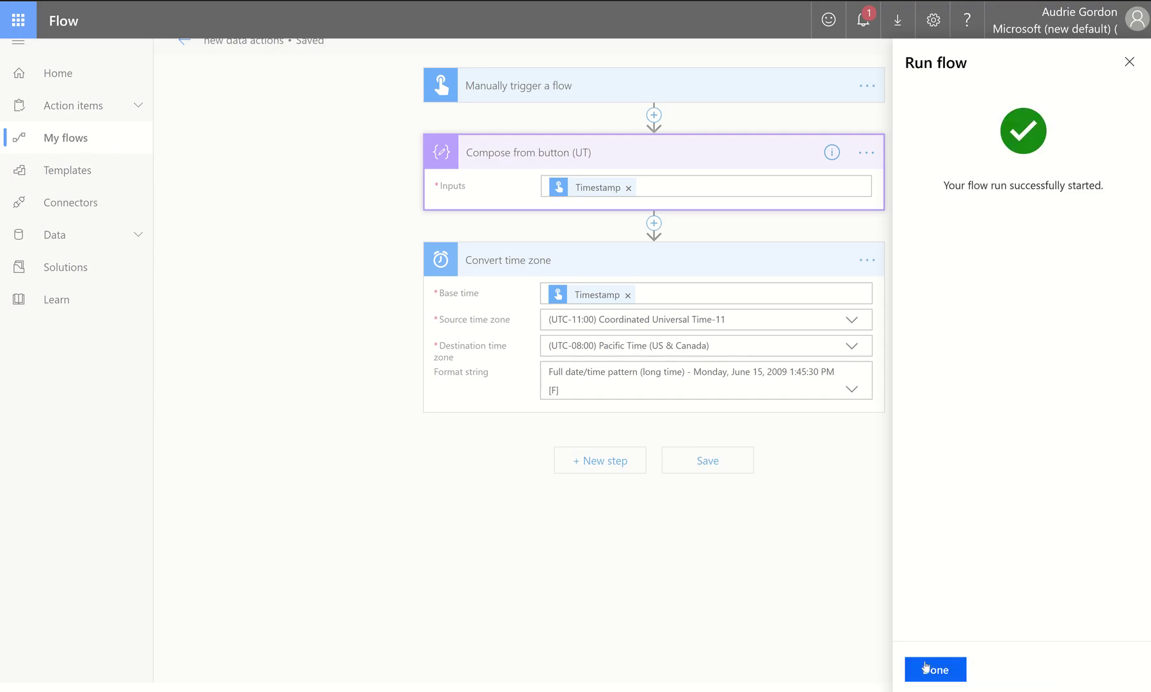
{"action": "left_click", "coordinate": [934, 679]}
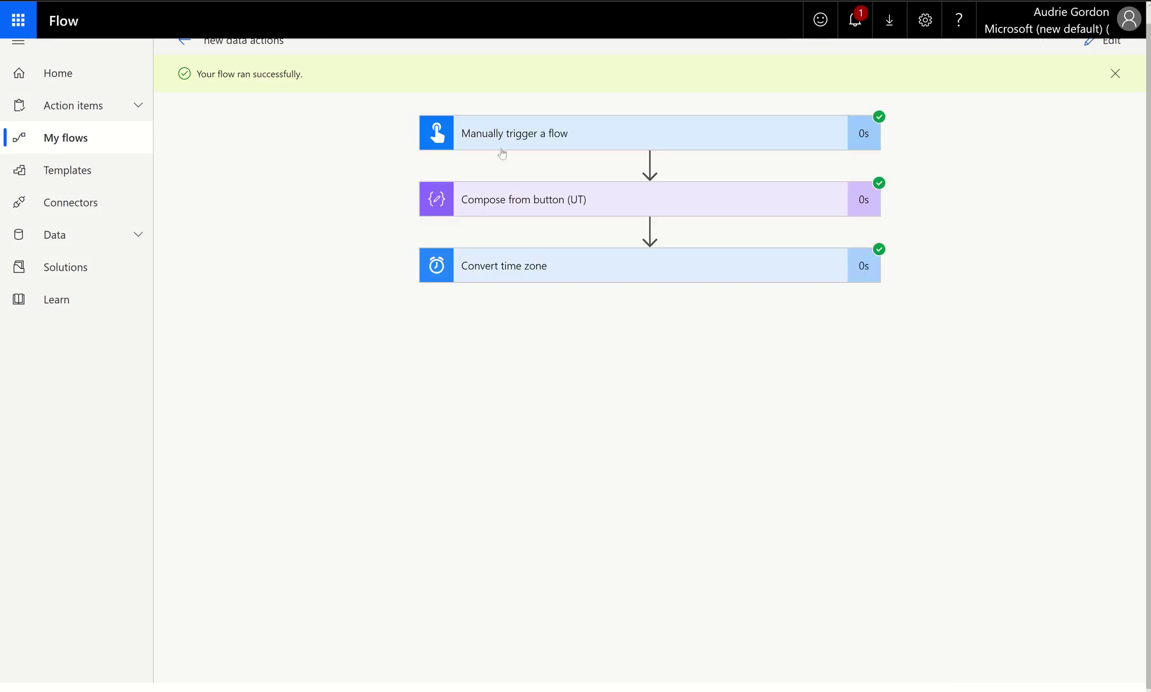
{"action": "left_click", "coordinate": [546, 211]}
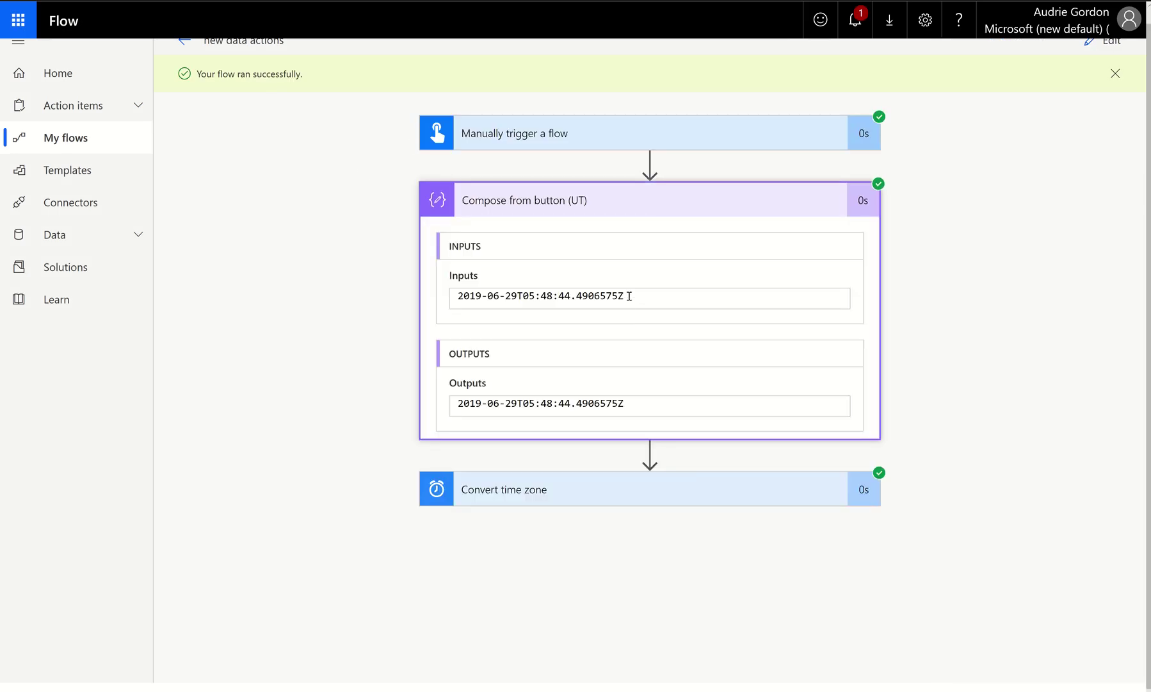
{"action": "left_click_drag", "start_coordinate": [629, 296], "coordinate": [410, 291]}
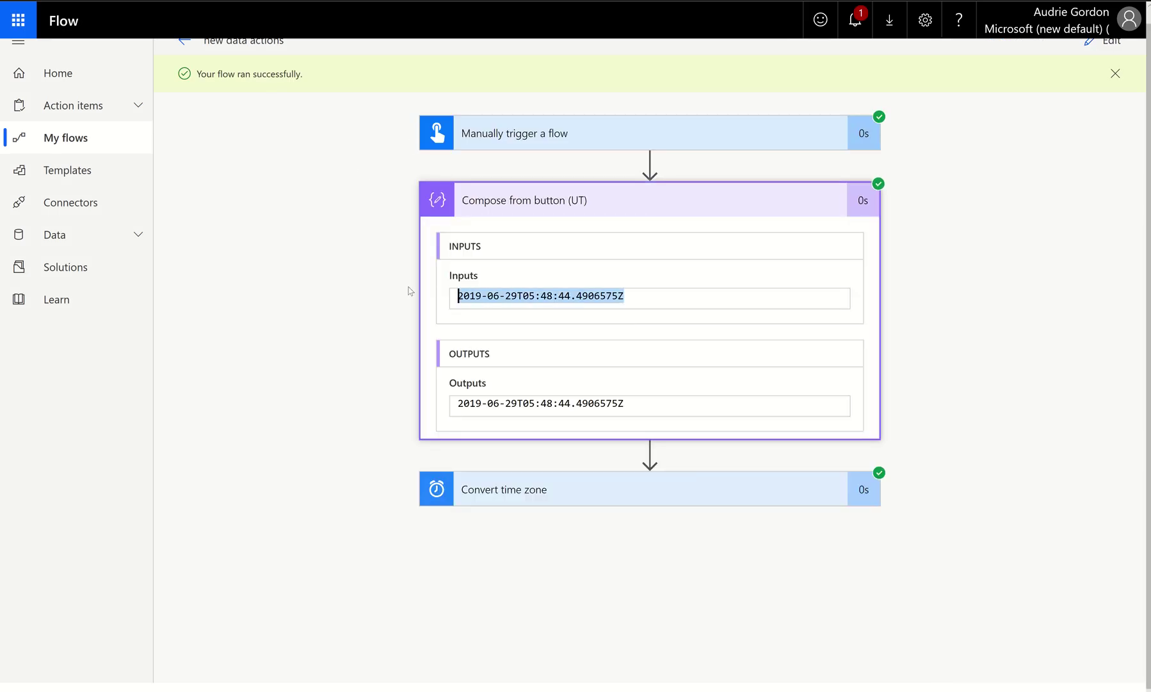
Expand Convert time zone results and select its output 'Friday, June 28, 2019 10:48:44 PM'.
{"action": "left_click", "coordinate": [586, 494]}
{"action": "scroll", "coordinate": [667, 479], "scroll_direction": "down", "scroll_amount": 3}
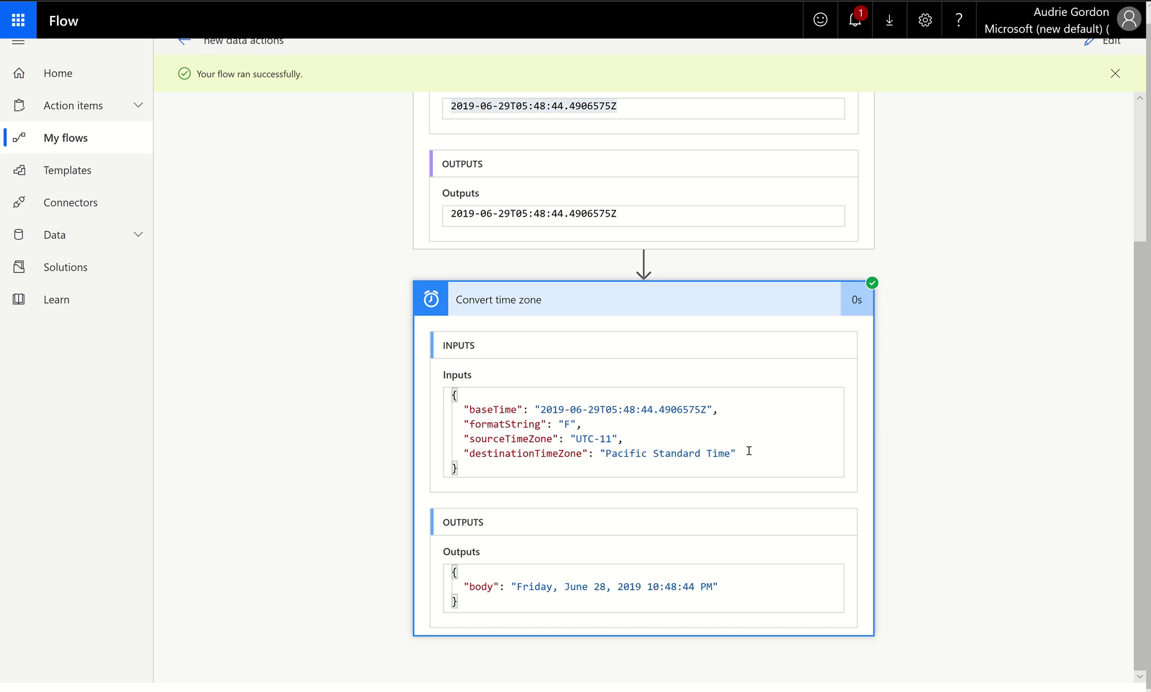
{"action": "left_click", "coordinate": [723, 586]}
{"action": "left_click_drag", "start_coordinate": [748, 583], "coordinate": [440, 587]}
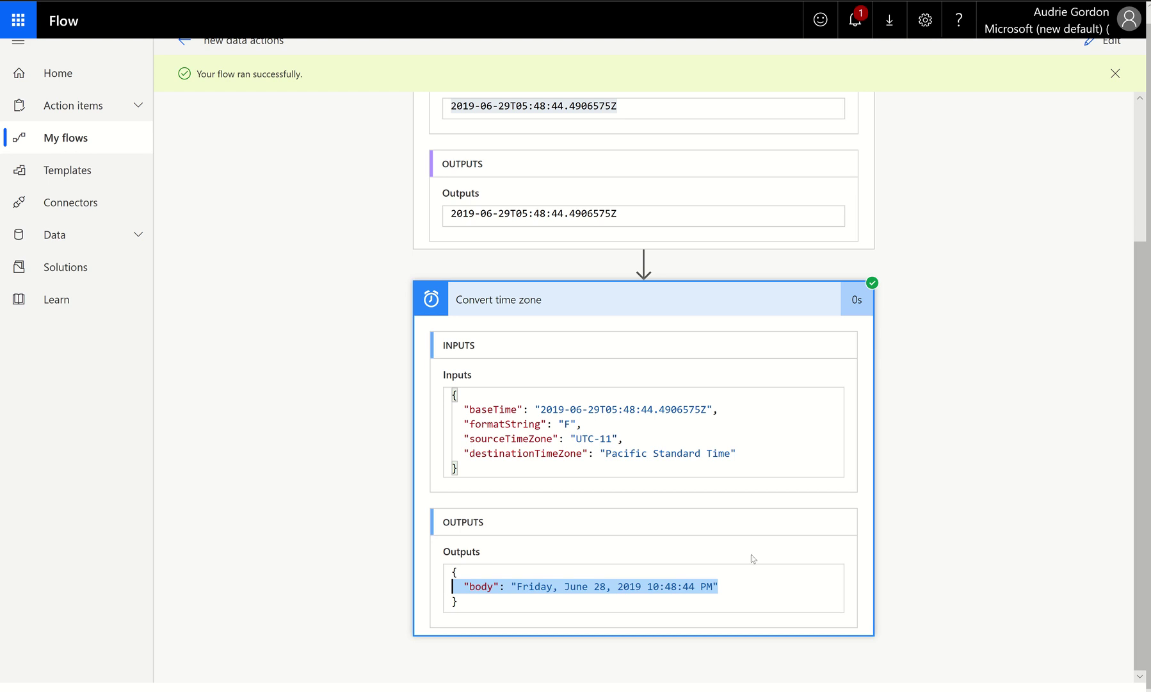
Add a Date Time 'Add to time' action after the Convert time zone step.
{"action": "left_click", "coordinate": [1115, 51]}
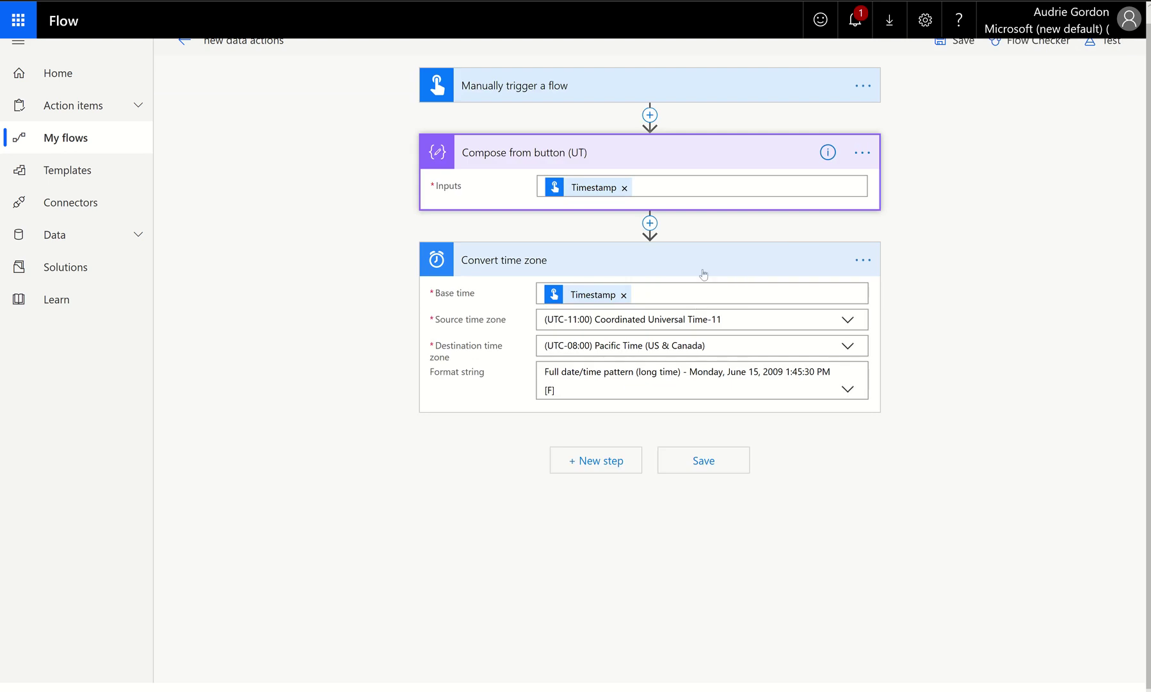
{"action": "left_click", "coordinate": [597, 465]}
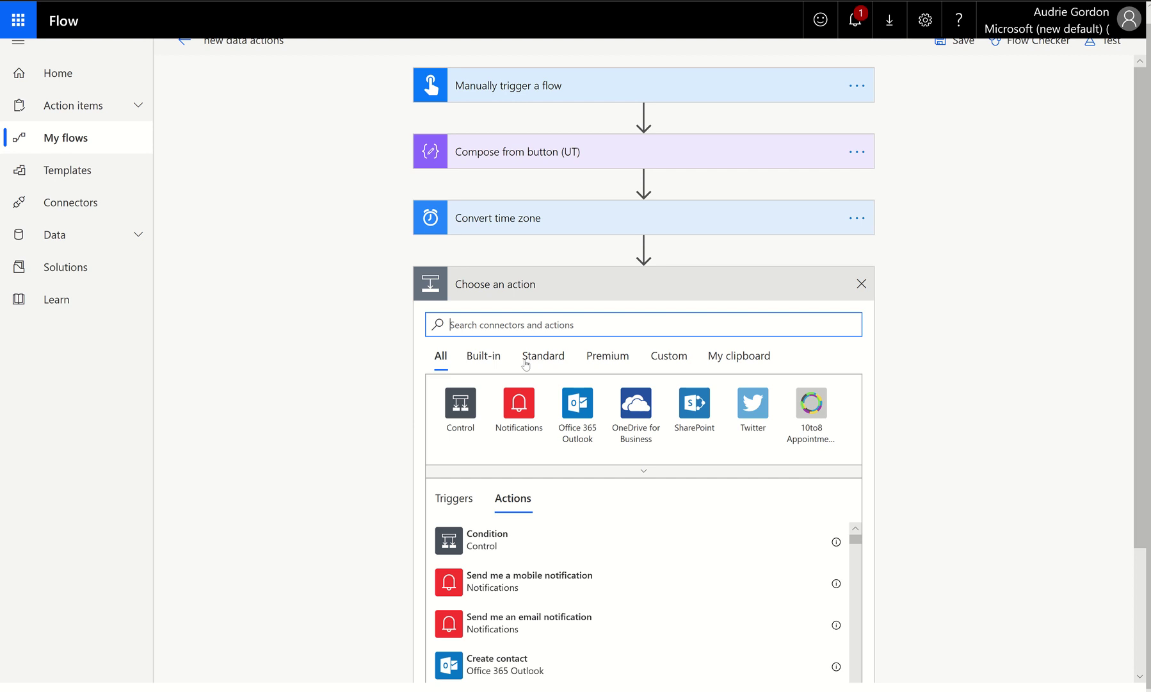
{"action": "type", "text": "date time"}
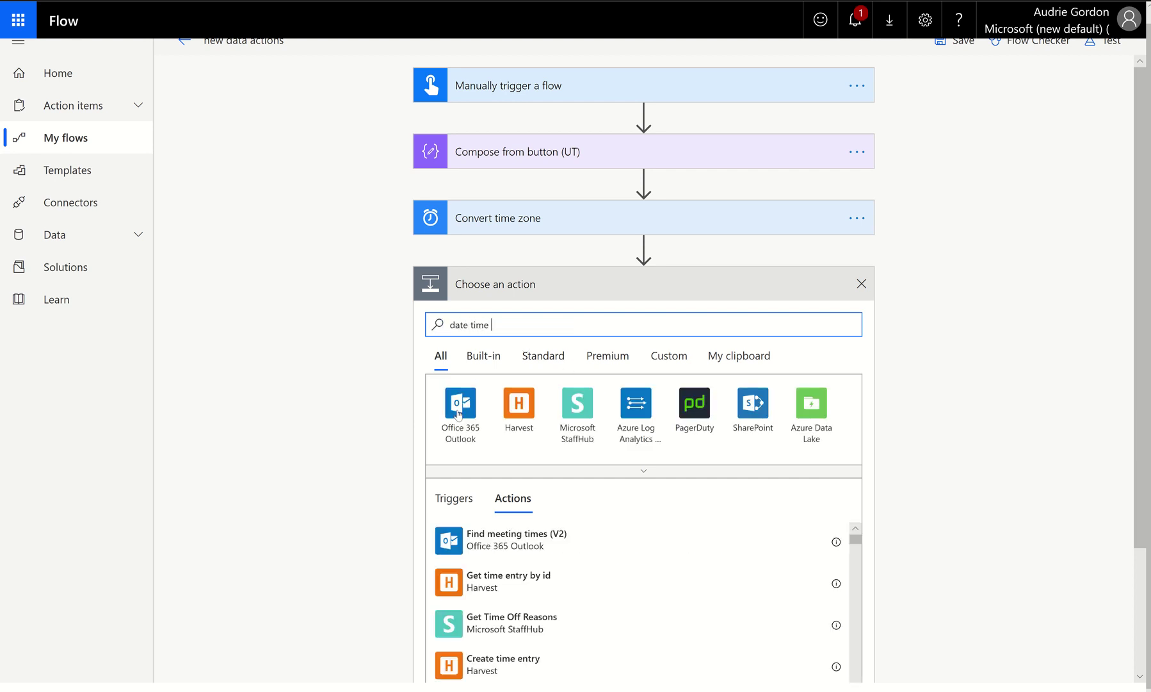
{"action": "left_click", "coordinate": [457, 410]}
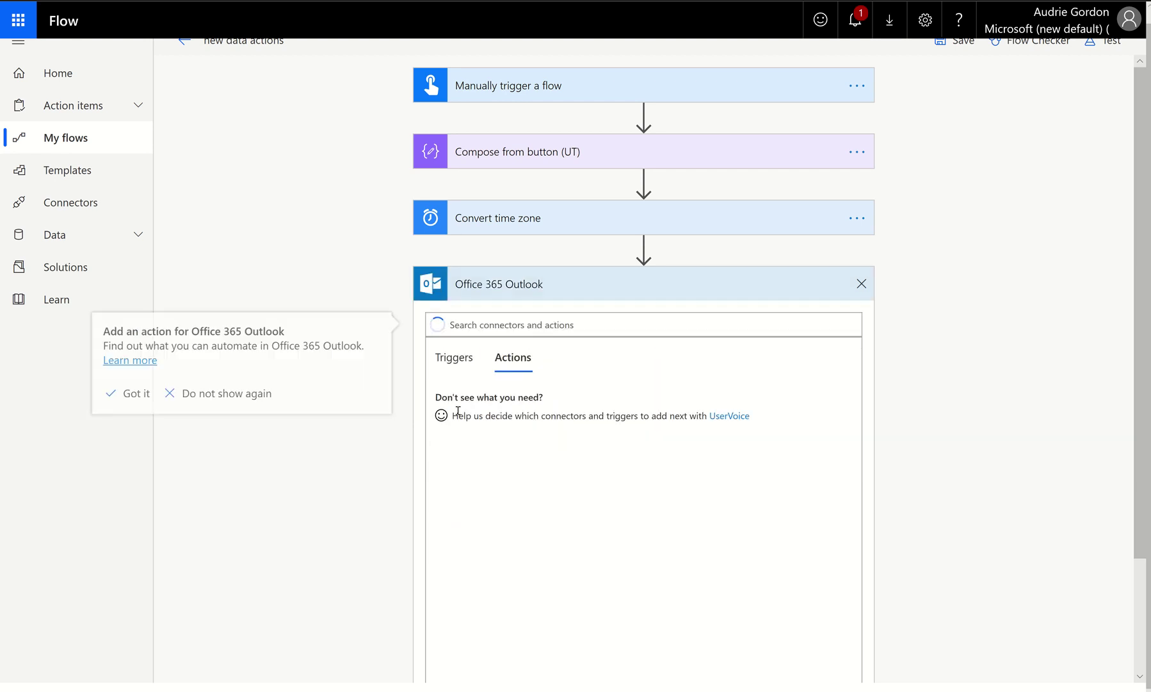
{"action": "left_click", "coordinate": [622, 301]}
{"action": "left_click", "coordinate": [609, 295]}
{"action": "type", "text": "date time"}
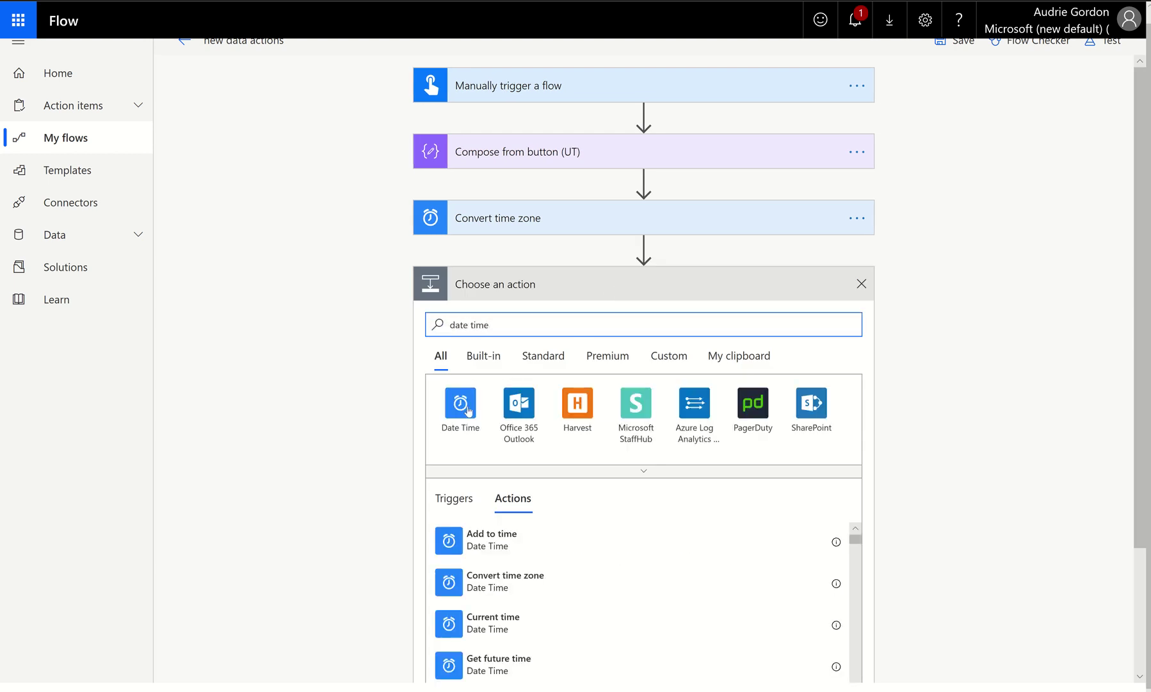
{"action": "left_click", "coordinate": [458, 410]}
{"action": "scroll", "coordinate": [493, 374], "scroll_direction": "down", "scroll_amount": 2}
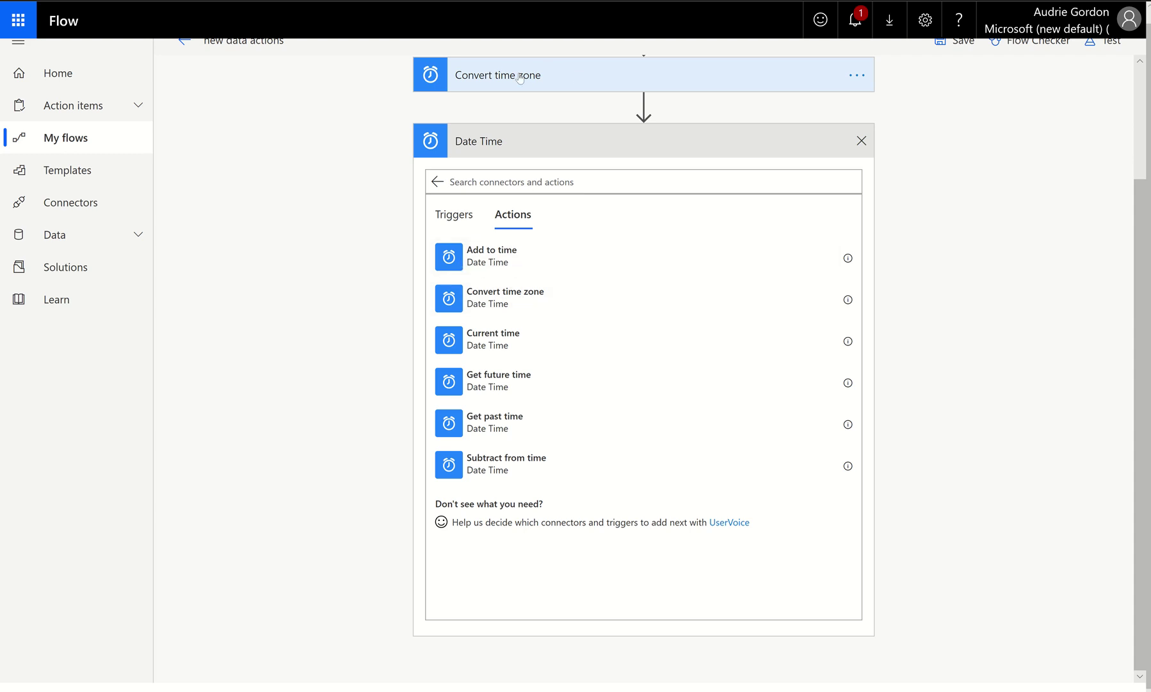
{"action": "left_click", "coordinate": [489, 260]}
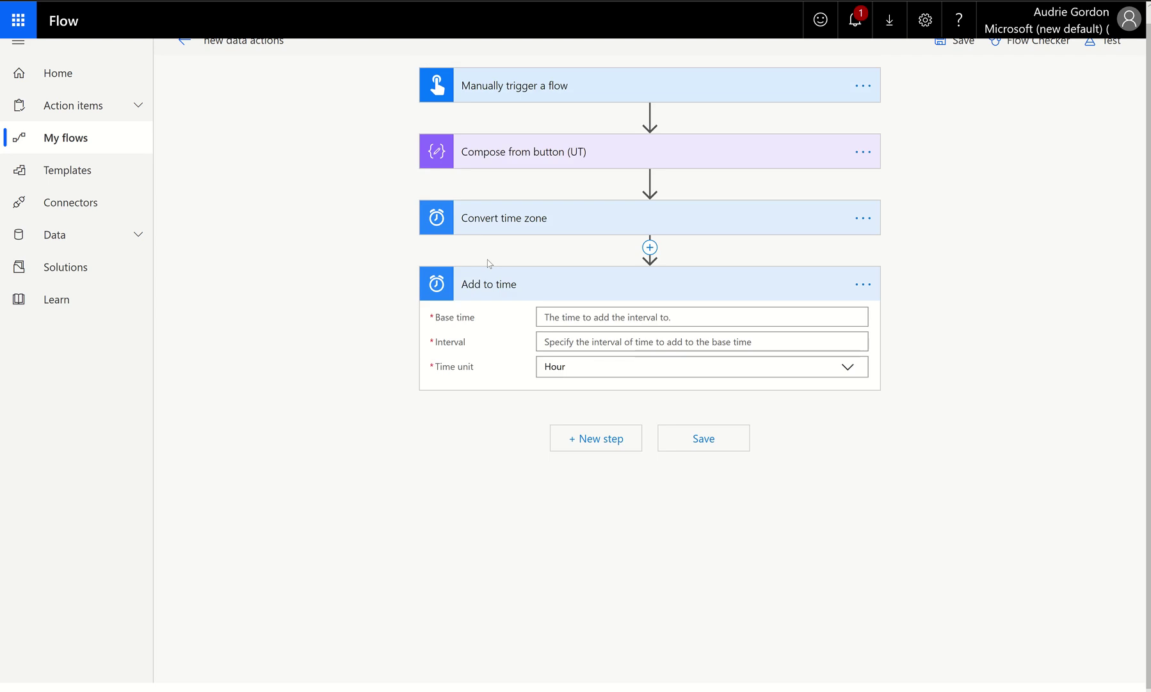
Configure Add to time with Converted time as base, interval 7, unit Day.
{"action": "left_click", "coordinate": [604, 318]}
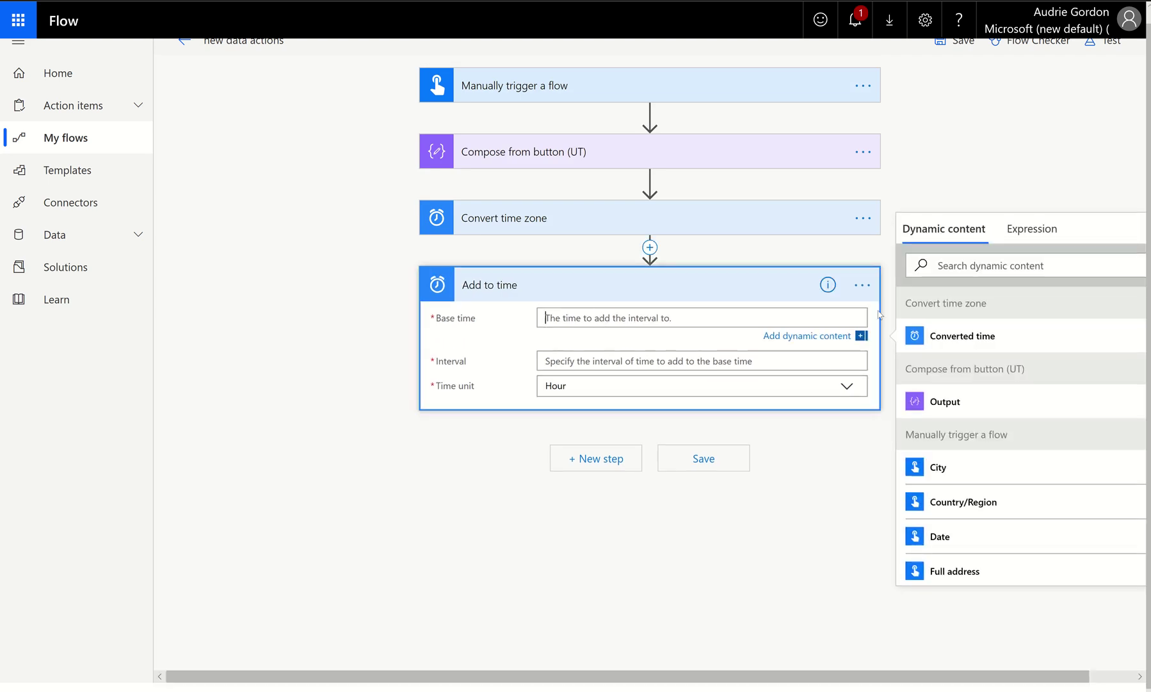
{"action": "left_click", "coordinate": [1058, 345]}
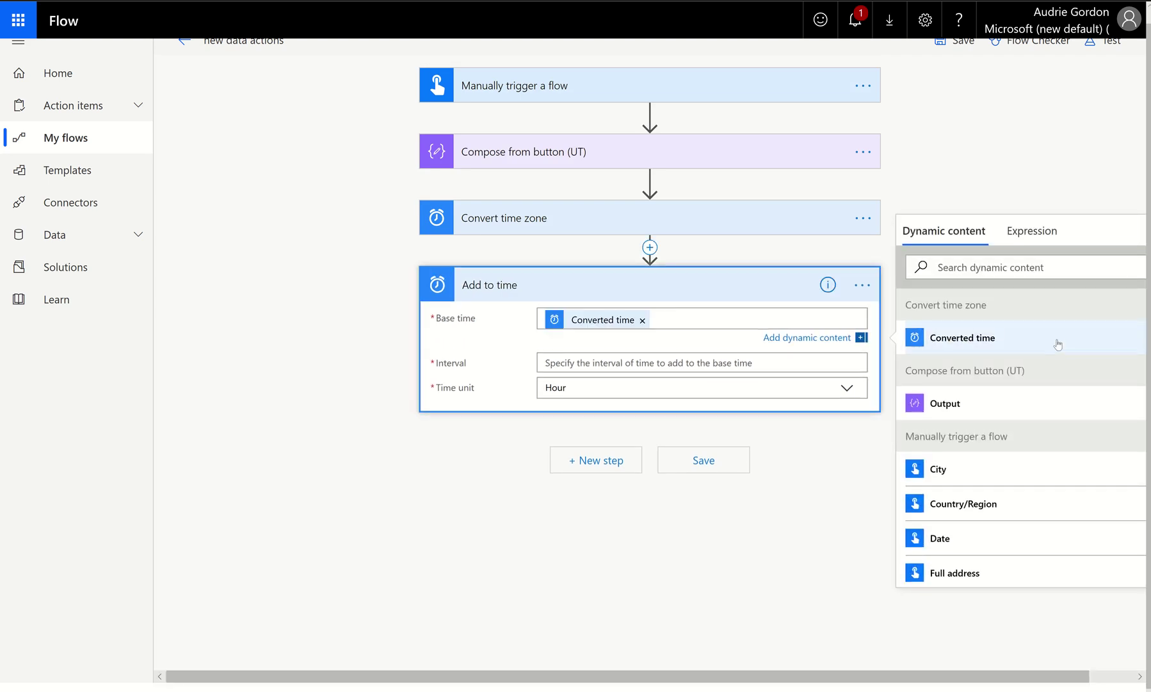
{"action": "left_click", "coordinate": [793, 363]}
{"action": "type", "text": "7"}
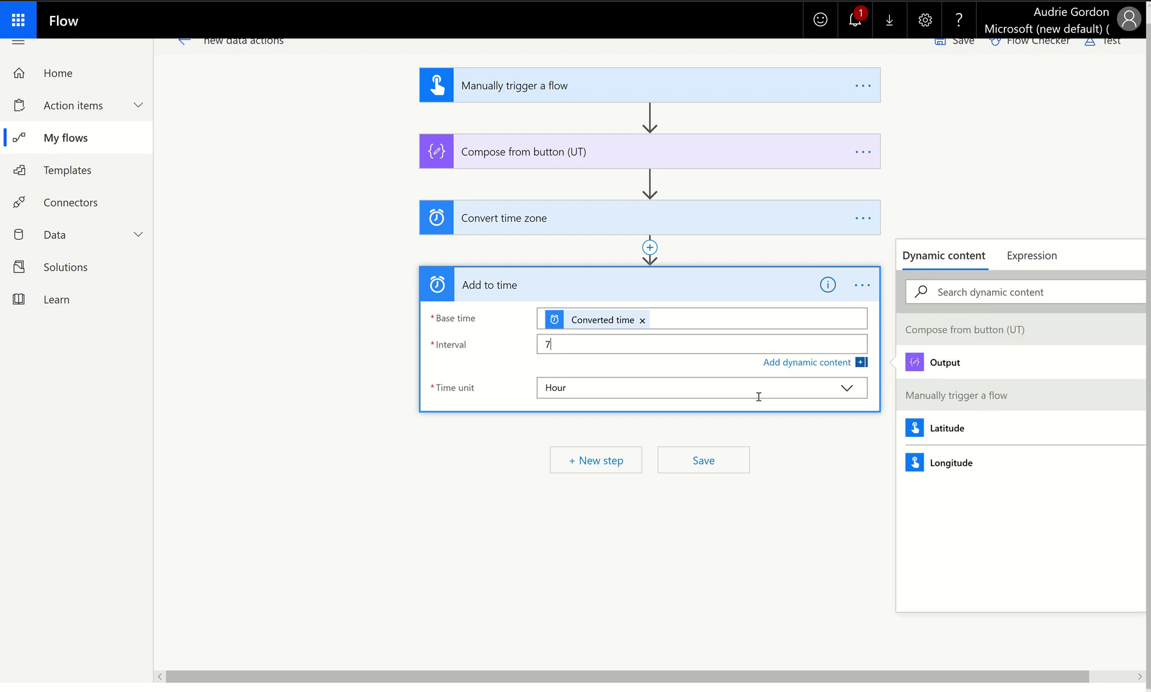
{"action": "left_click", "coordinate": [761, 388]}
{"action": "left_click", "coordinate": [626, 432]}
Save the flow and run a test with a manual trigger.
{"action": "left_click", "coordinate": [687, 454]}
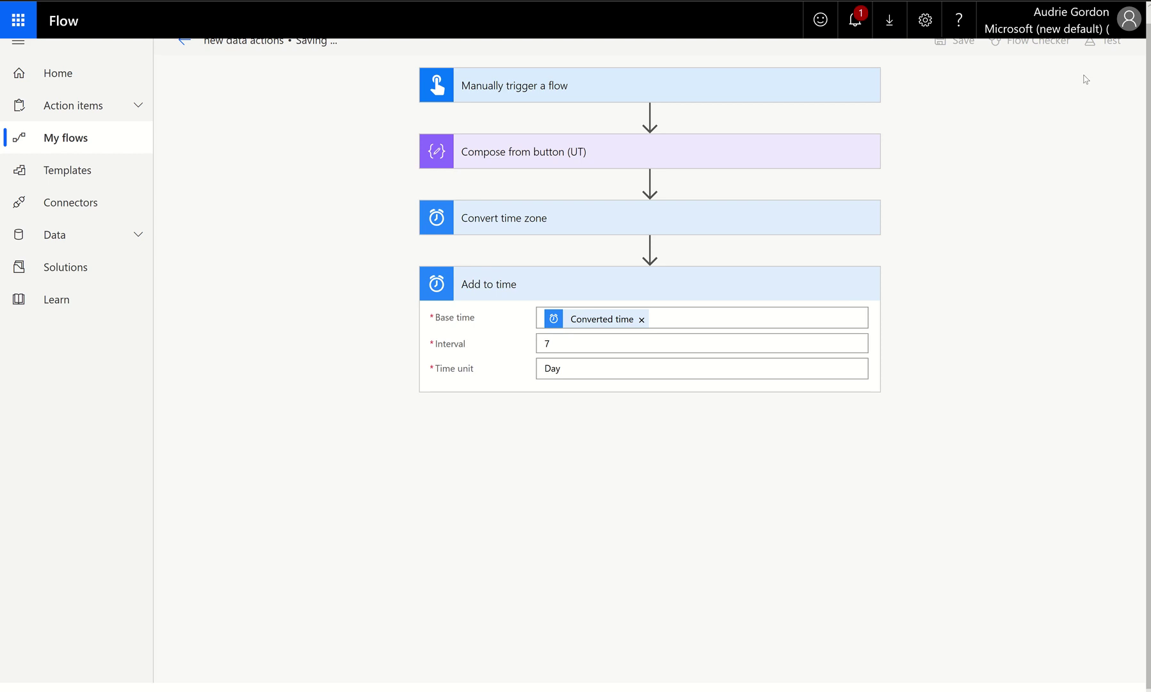
{"action": "left_click", "coordinate": [1106, 43]}
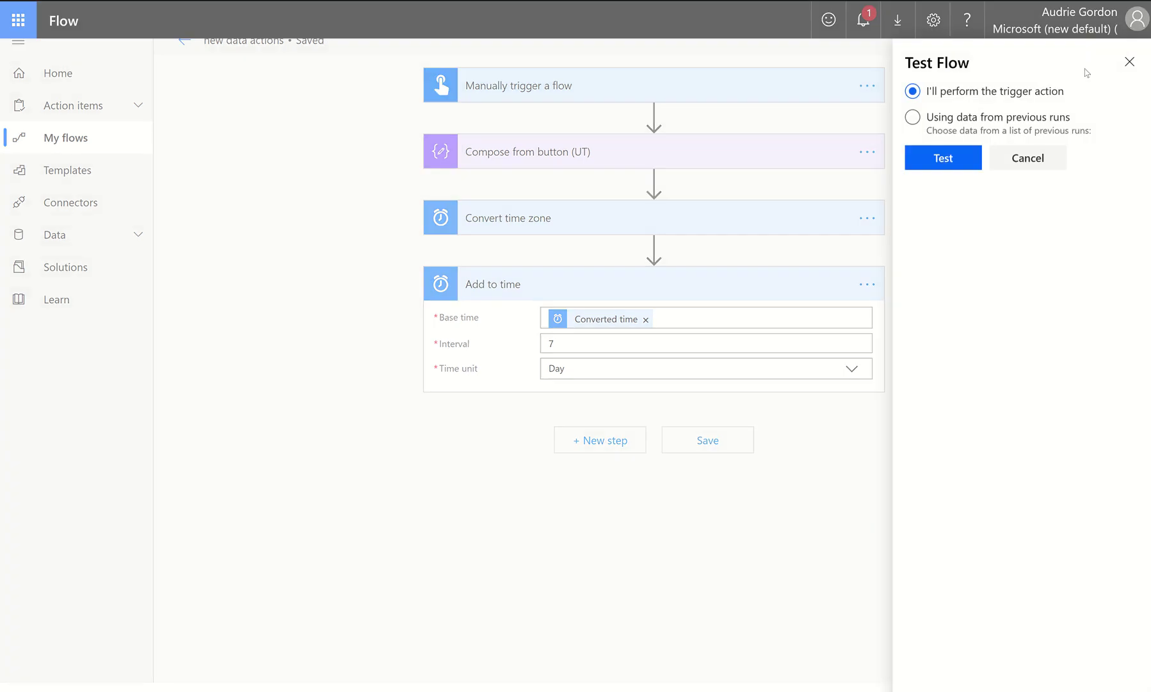
{"action": "left_click", "coordinate": [961, 169]}
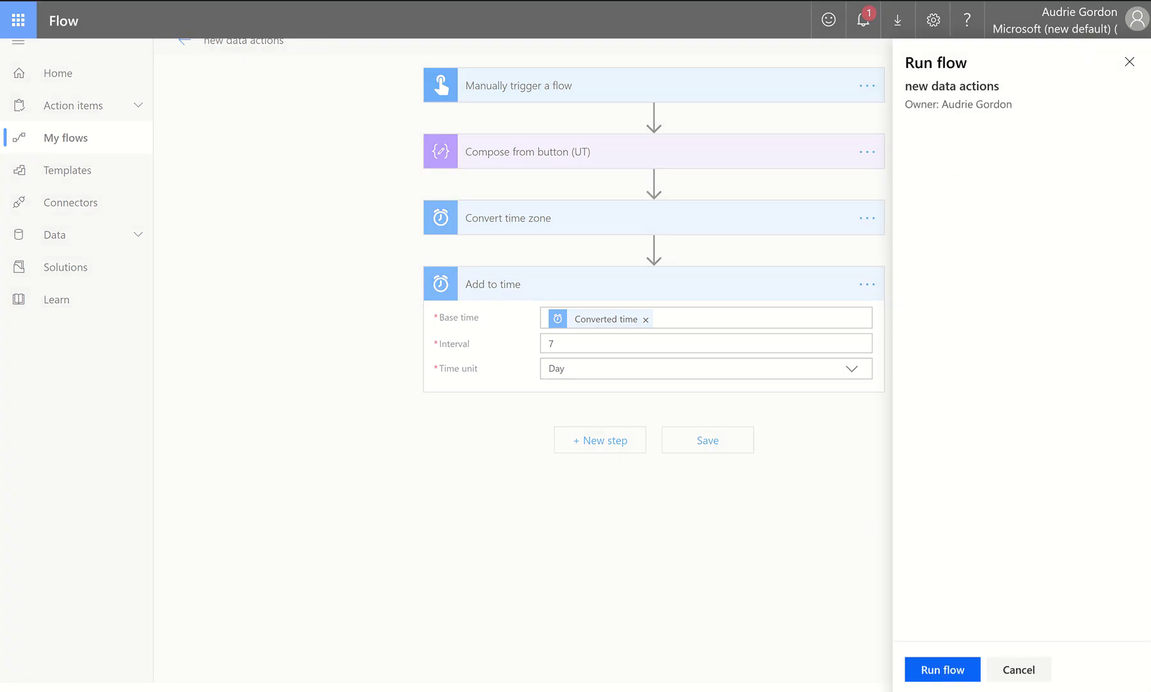
{"action": "left_click", "coordinate": [934, 670]}
{"action": "left_click", "coordinate": [933, 676]}
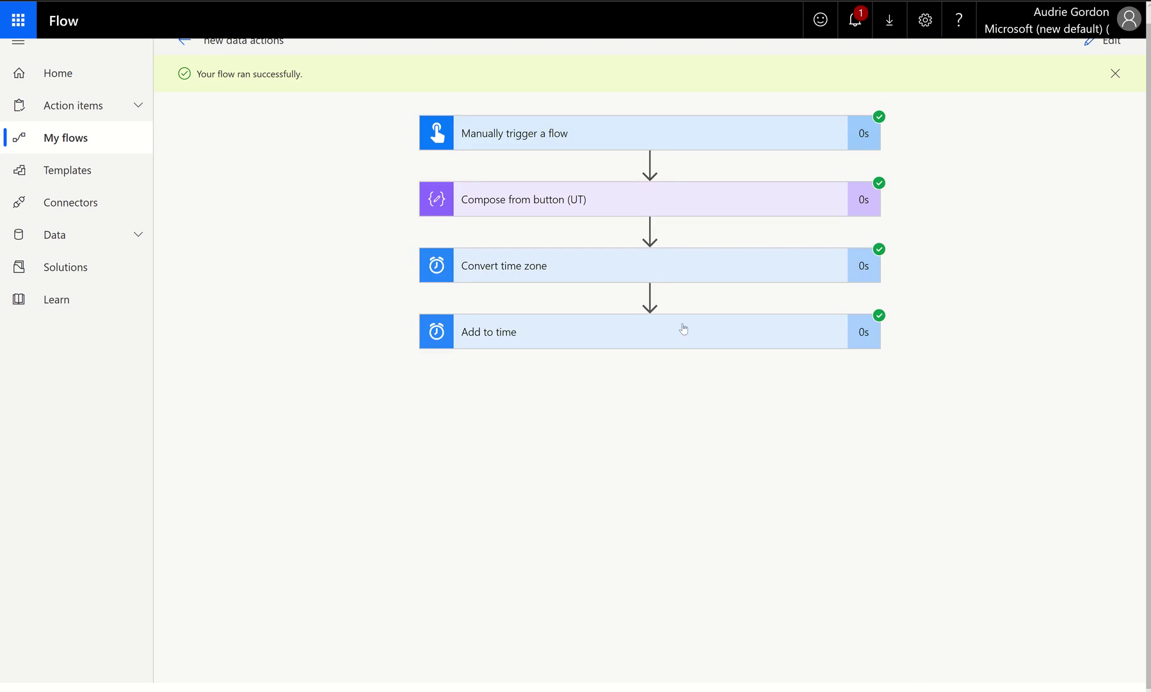
Compare Add to time's June 28 input with its 2019-07-05T22:50:13.0000000 output.
{"action": "left_click", "coordinate": [684, 328]}
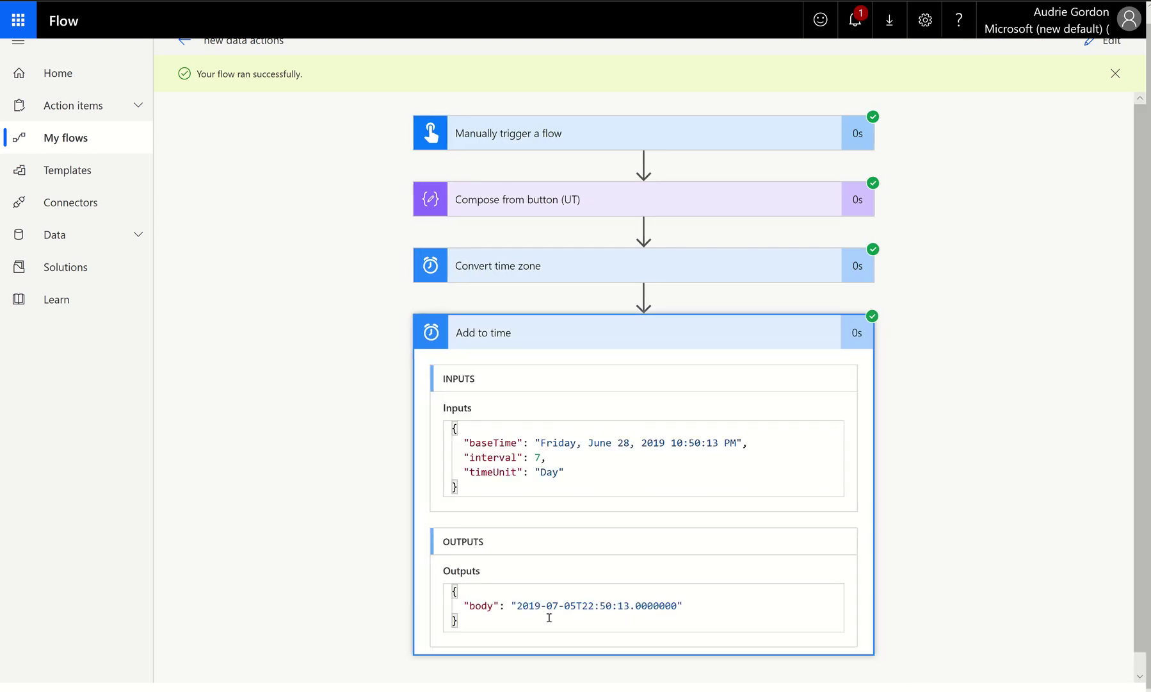
{"action": "left_click_drag", "start_coordinate": [518, 606], "coordinate": [578, 607]}
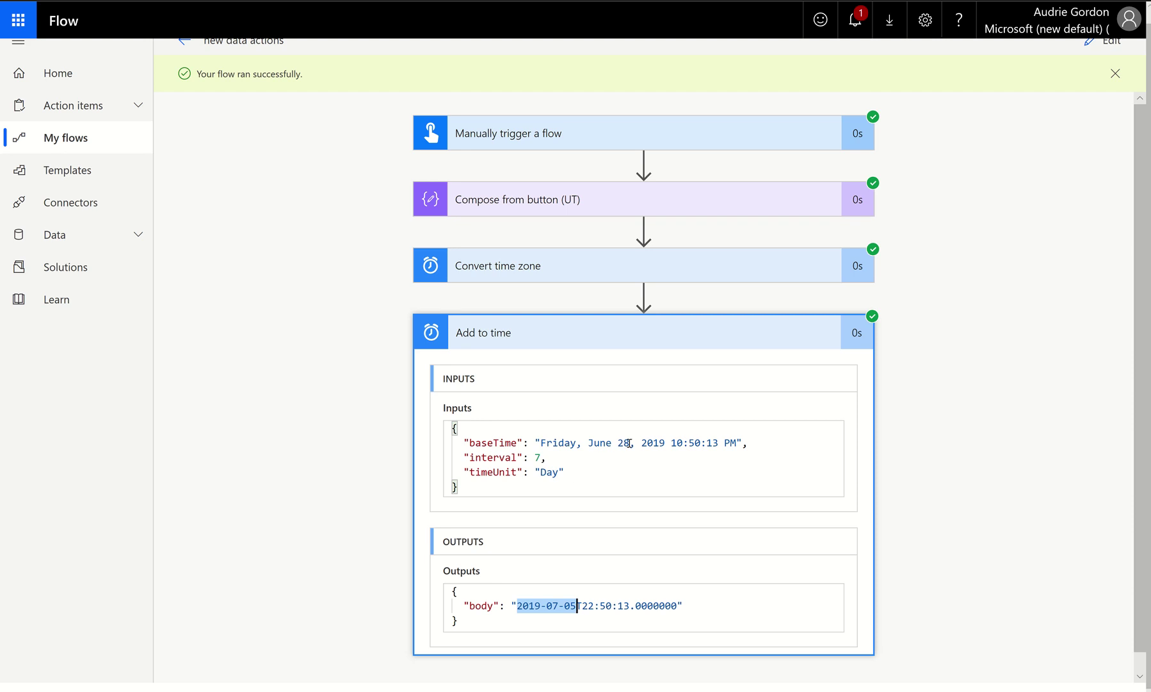
{"action": "left_click_drag", "start_coordinate": [630, 442], "coordinate": [583, 444]}
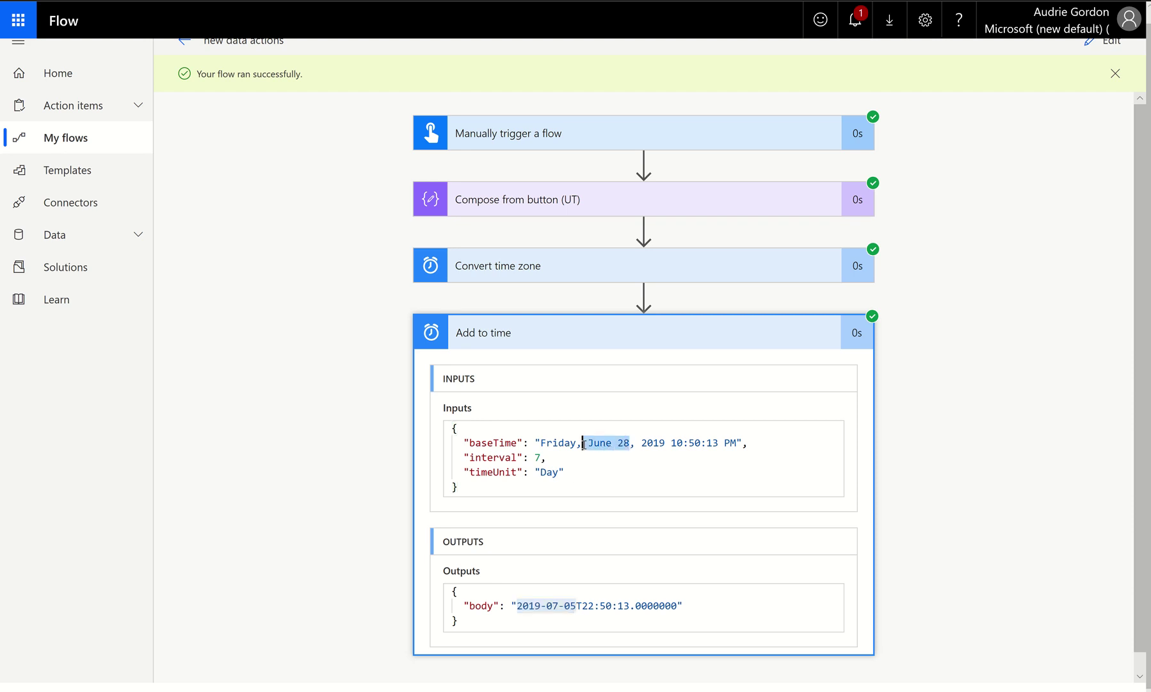
{"action": "left_click", "coordinate": [524, 607]}
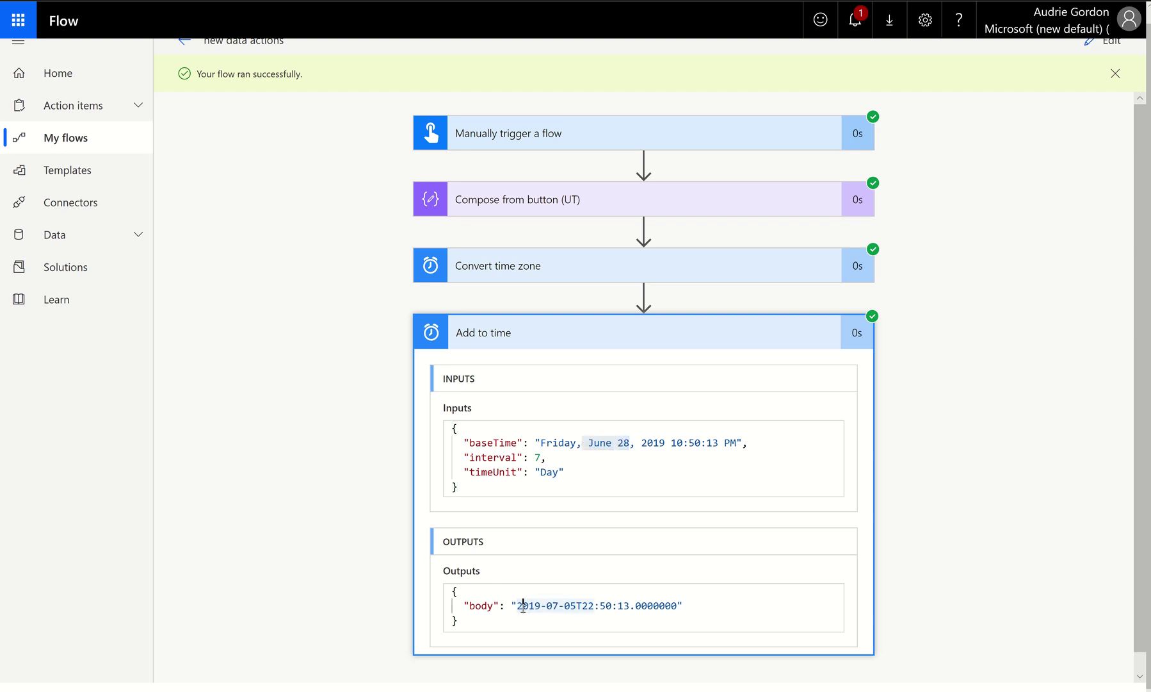
{"action": "left_click_drag", "start_coordinate": [517, 605], "coordinate": [723, 615]}
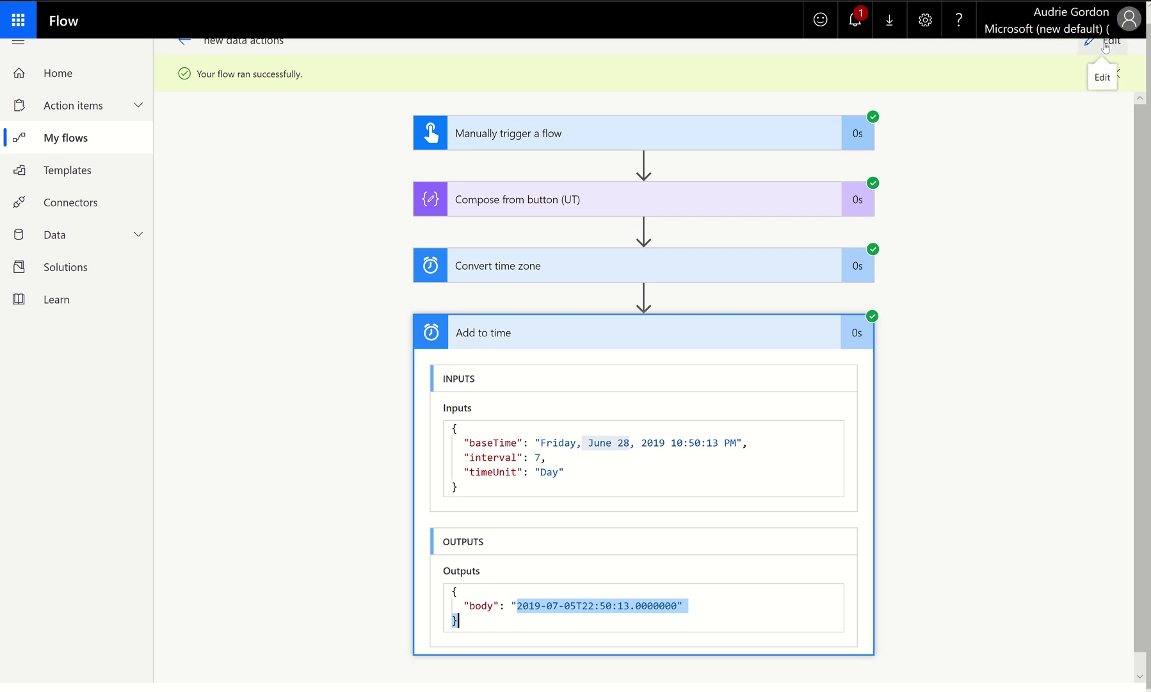
Add a second Convert time zone action after the Add to time step.
{"action": "left_click", "coordinate": [1105, 42]}
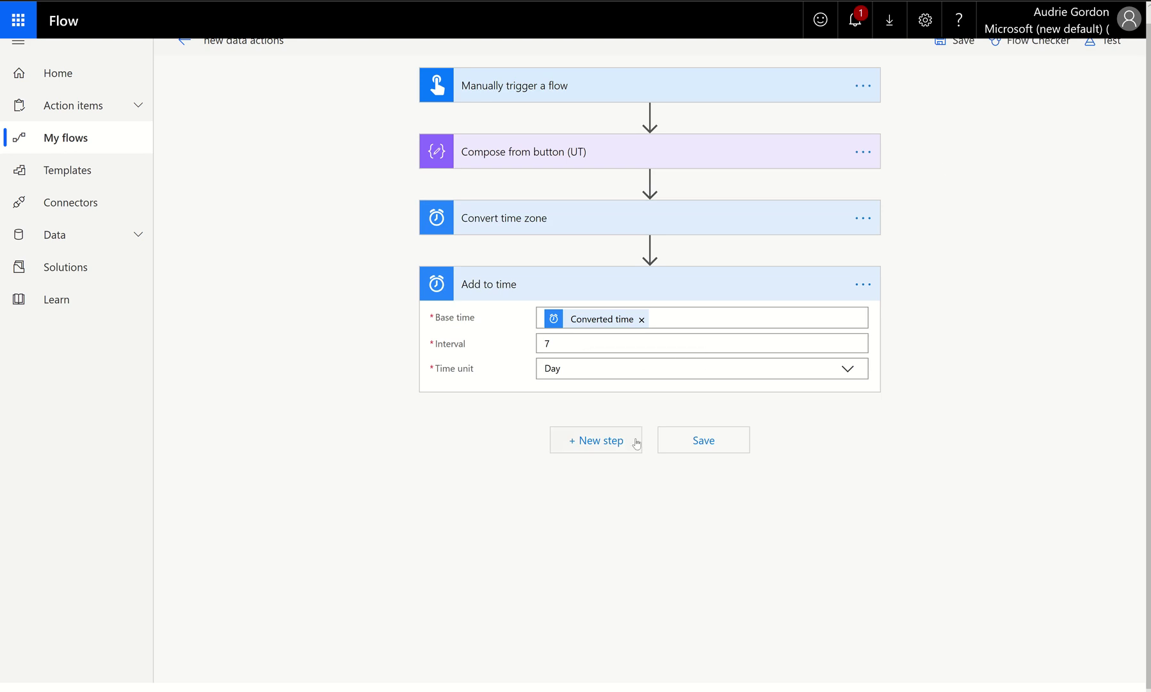
{"action": "left_click", "coordinate": [599, 449]}
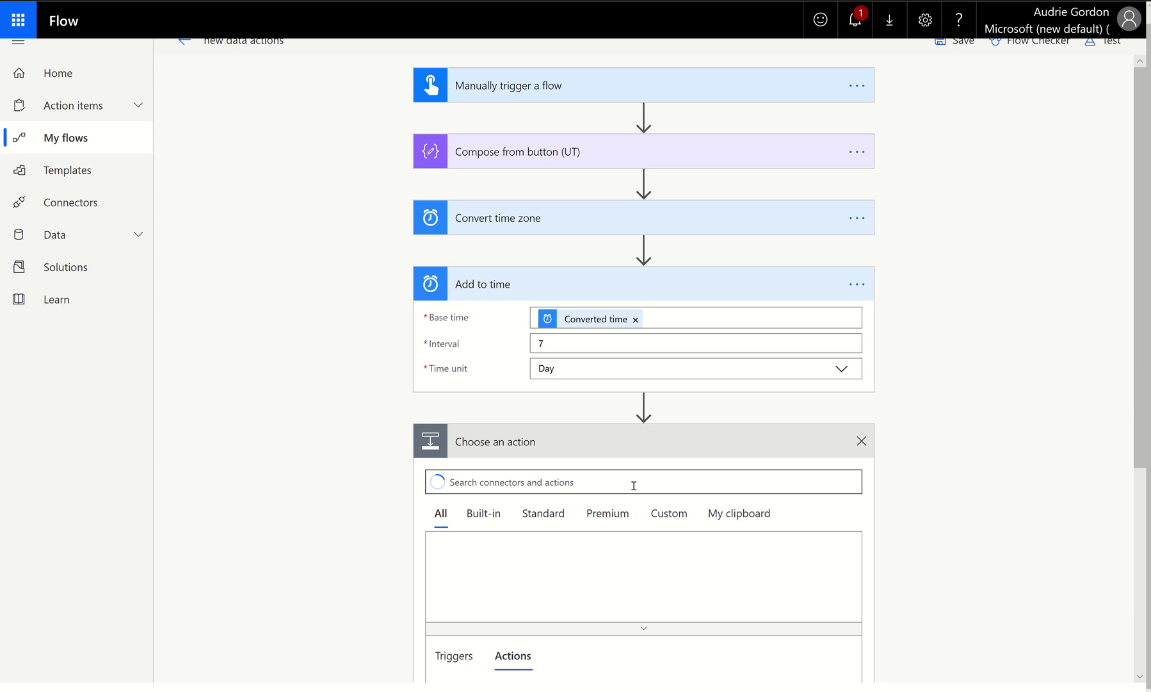
{"action": "type", "text": "convert"}
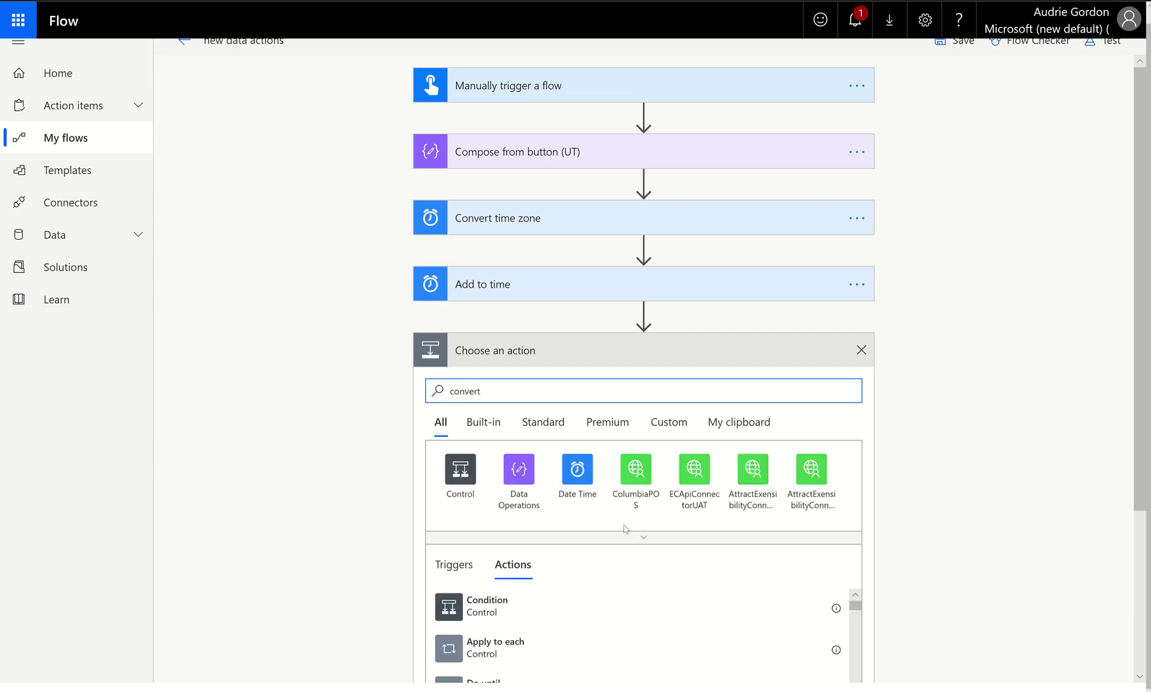
{"action": "type", "text": " time zone"}
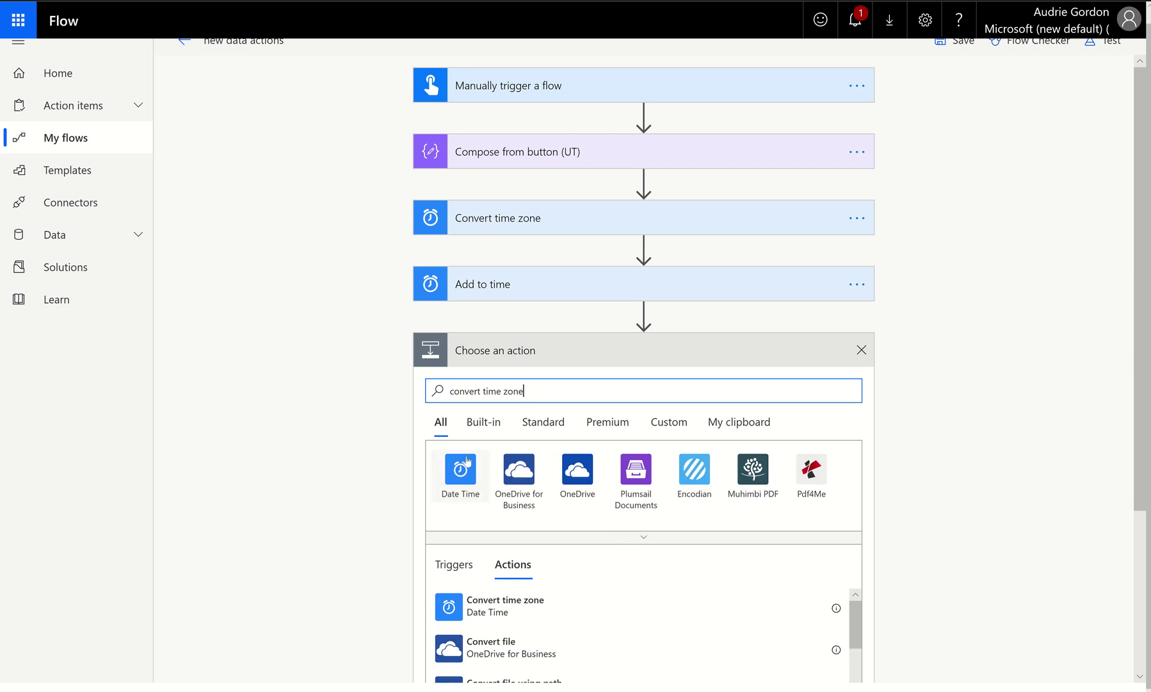
{"action": "left_click", "coordinate": [465, 459]}
{"action": "scroll", "coordinate": [570, 483], "scroll_direction": "down", "scroll_amount": 3}
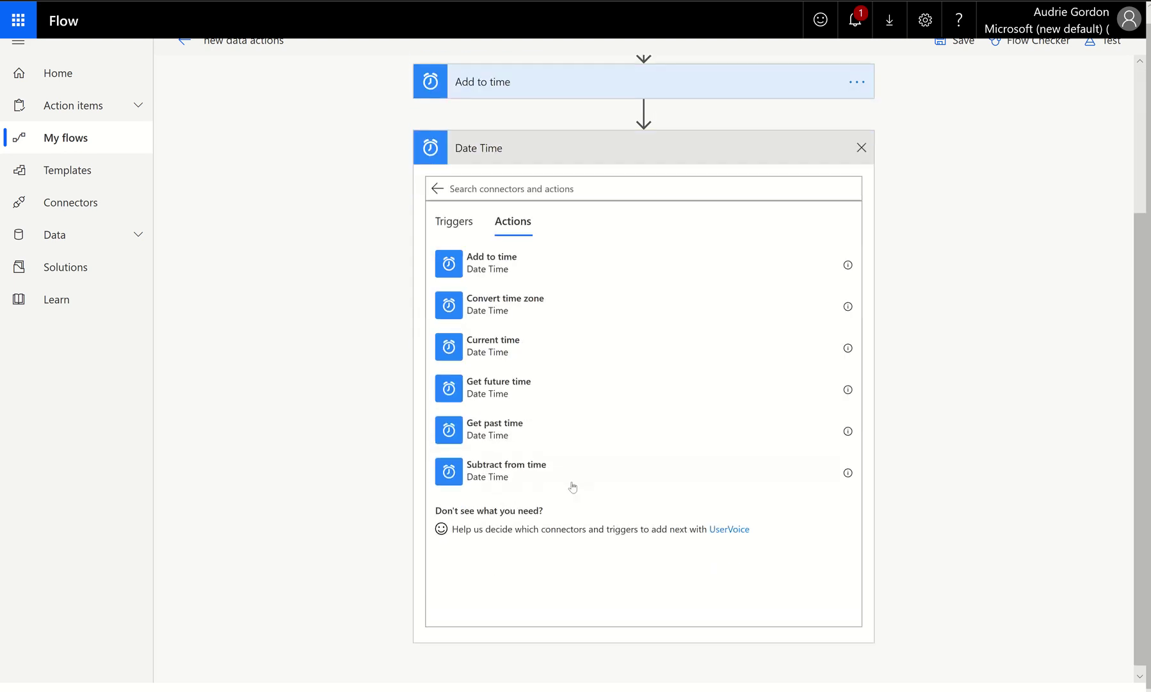
{"action": "left_click", "coordinate": [521, 313]}
Convert Calculated time from Pacific to Pacific Time in full long pattern [F], then save and test.
{"action": "left_click", "coordinate": [590, 379]}
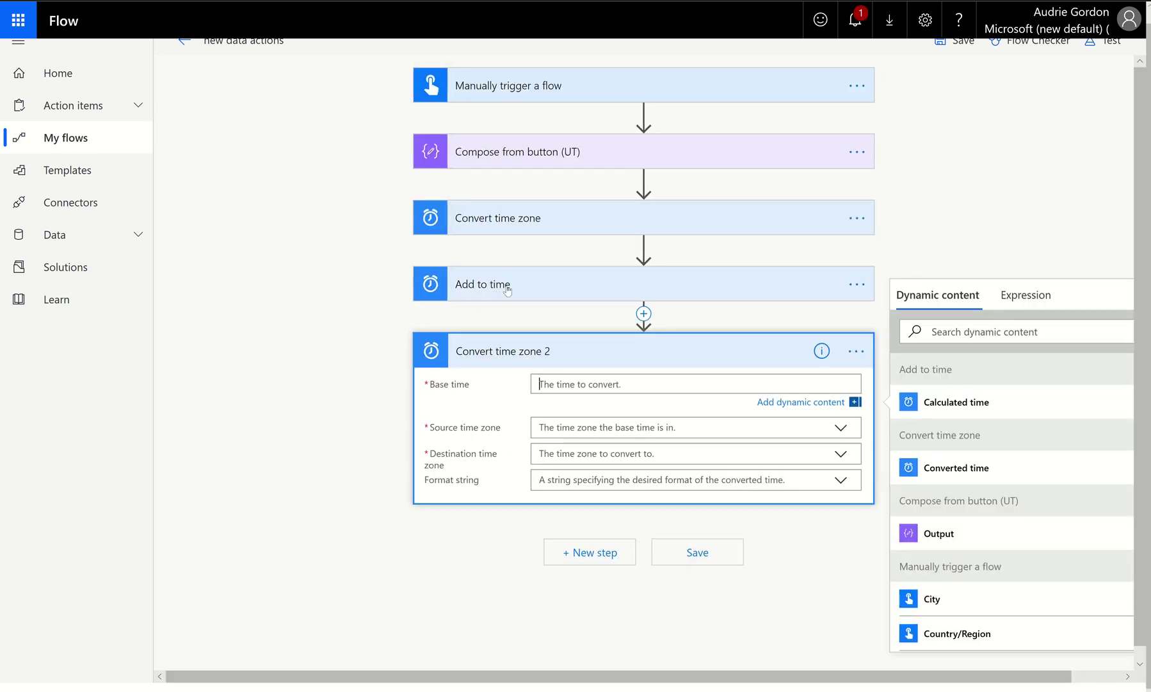
{"action": "left_click", "coordinate": [967, 404]}
{"action": "left_click", "coordinate": [681, 436]}
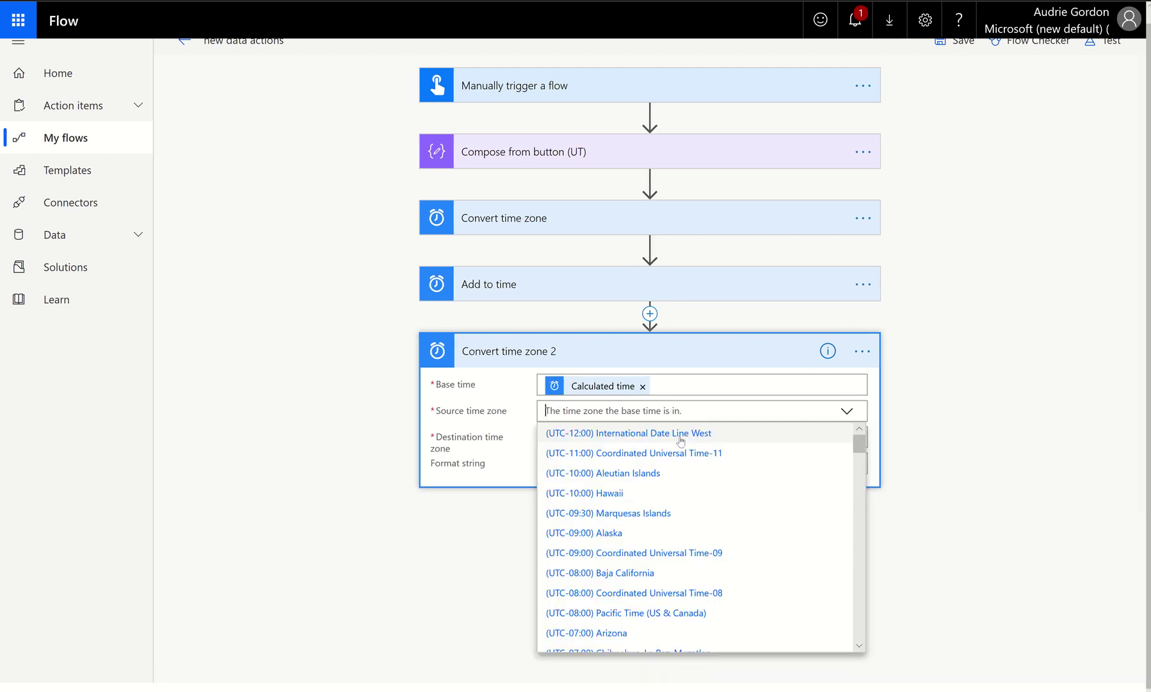
{"action": "left_click", "coordinate": [683, 609]}
{"action": "left_click", "coordinate": [815, 441]}
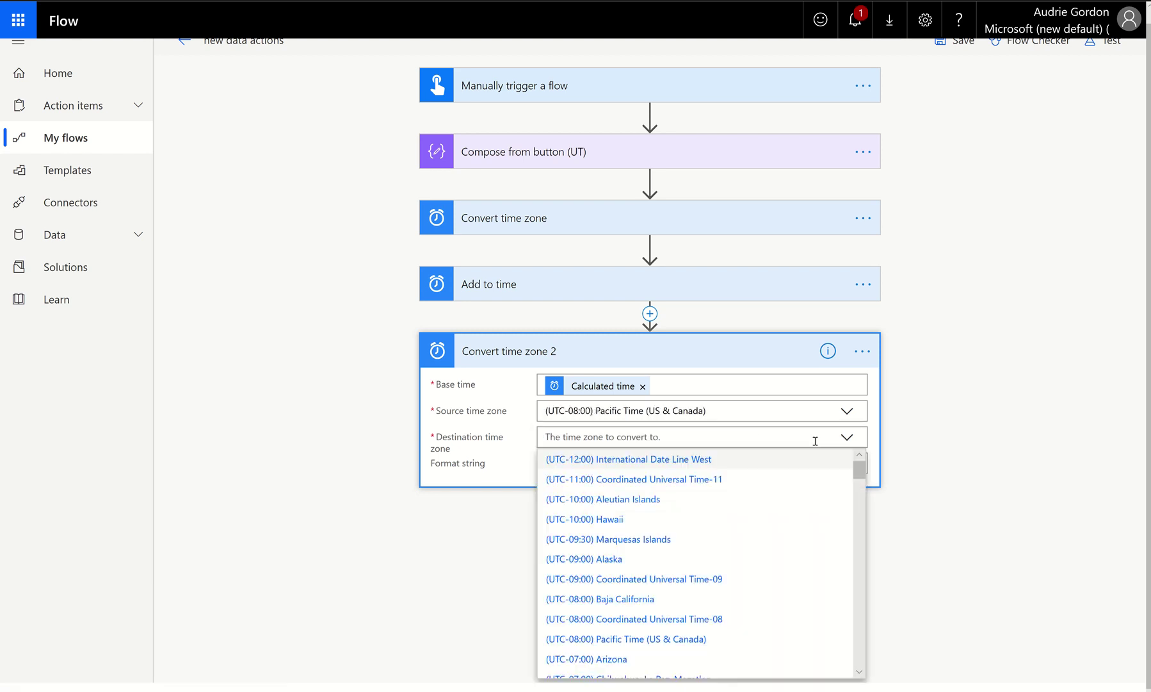
{"action": "left_click", "coordinate": [667, 639]}
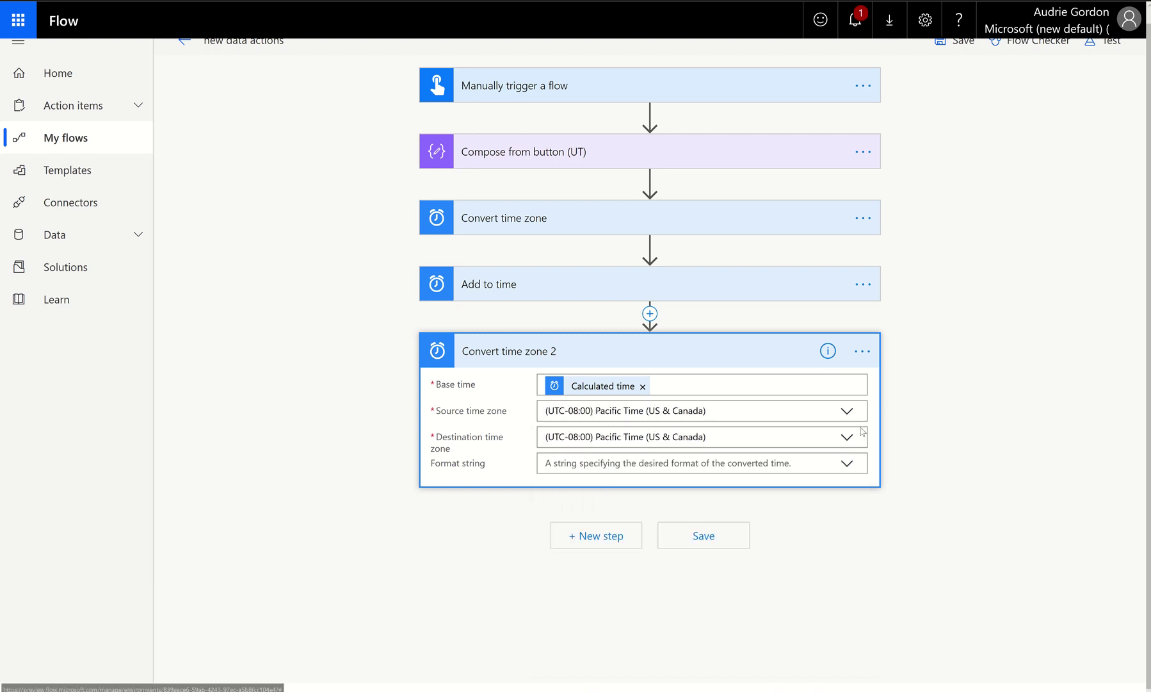
{"action": "left_click", "coordinate": [849, 463]}
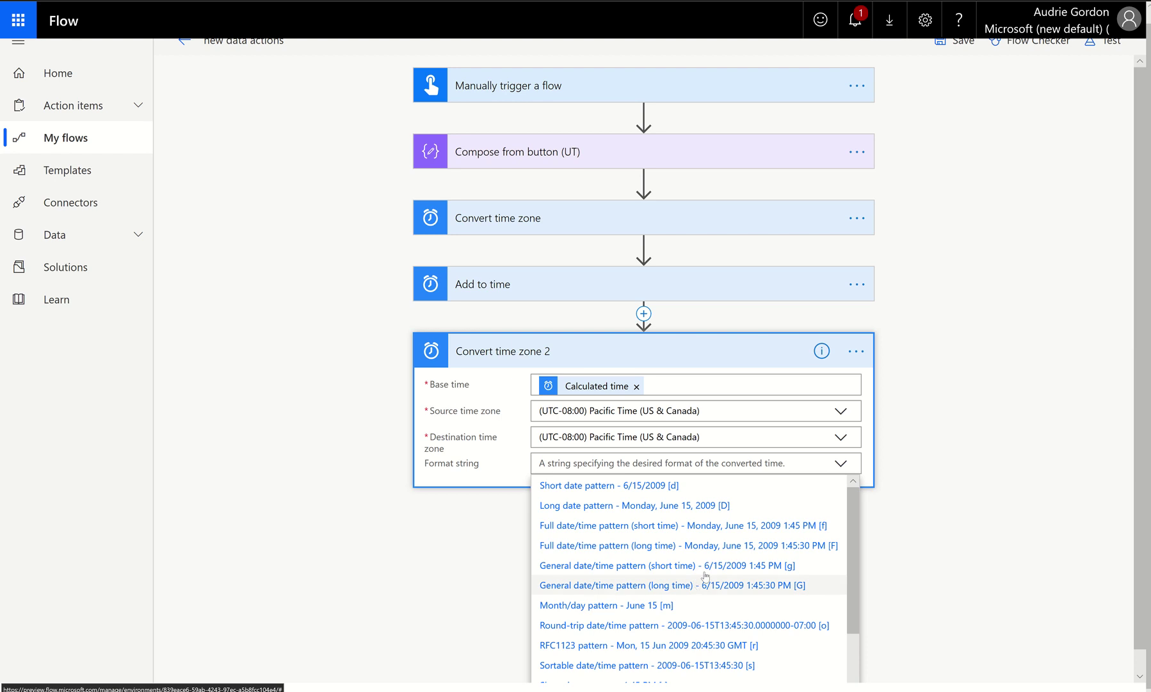
{"action": "left_click", "coordinate": [718, 552]}
{"action": "left_click", "coordinate": [1106, 56]}
{"action": "left_click", "coordinate": [940, 148]}
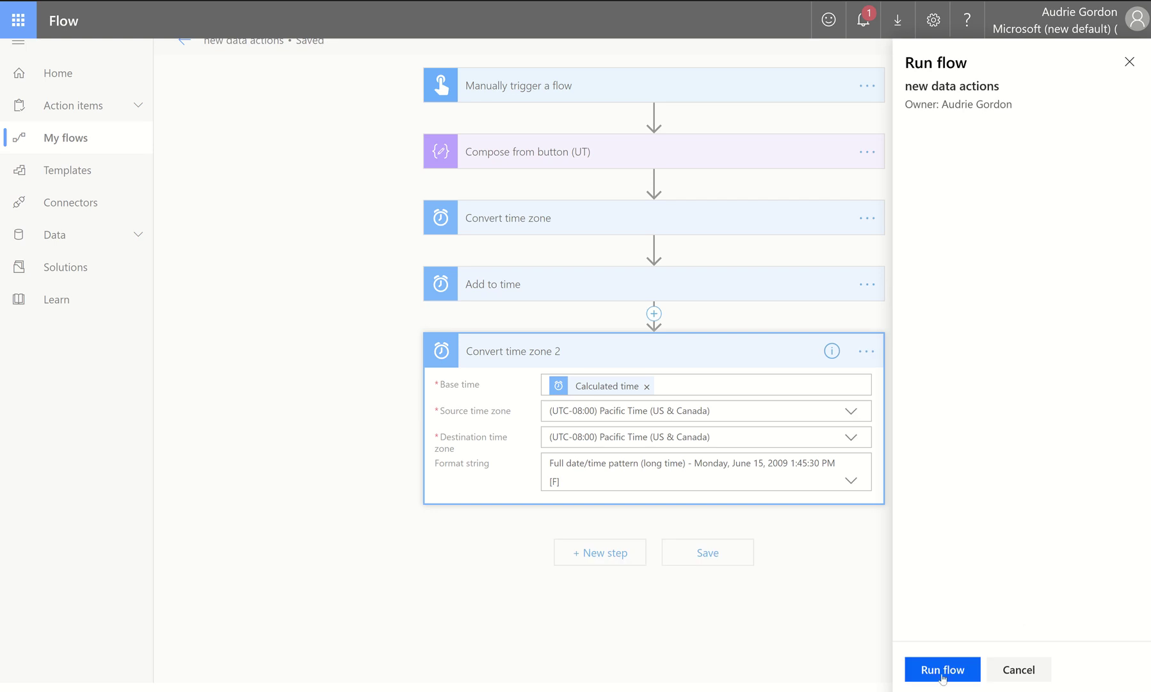
Run the flow and check Convert time zone 2's output: Friday, July 5, 2019 10:51:15 PM.
{"action": "left_click", "coordinate": [938, 672]}
{"action": "left_click", "coordinate": [937, 677]}
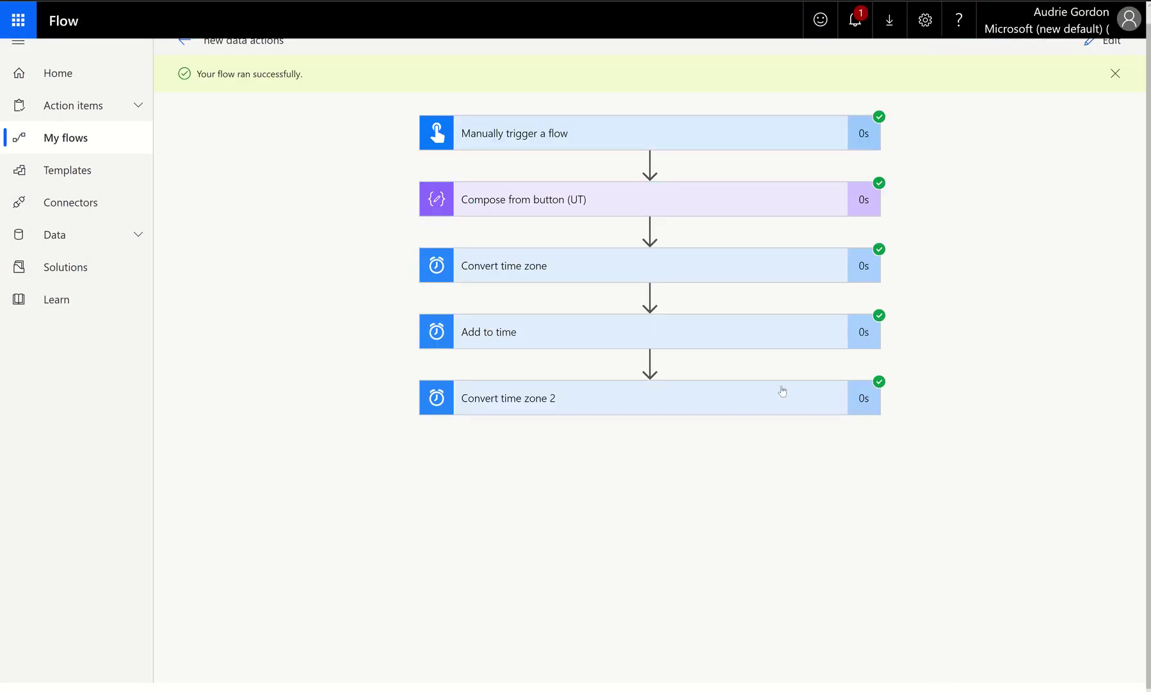
{"action": "left_click", "coordinate": [754, 411]}
{"action": "scroll", "coordinate": [713, 511], "scroll_direction": "down", "scroll_amount": 3}
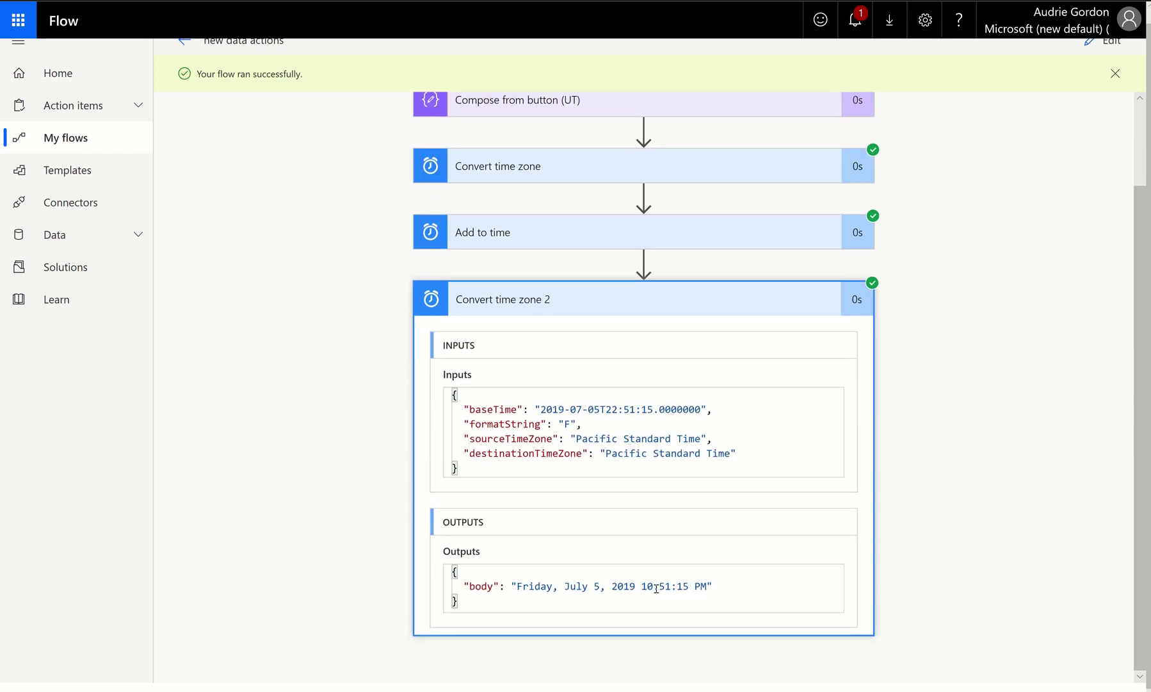
Review Add to time's run inputs and outputs, then return the flow to editing.
{"action": "left_click", "coordinate": [694, 237]}
{"action": "scroll", "coordinate": [630, 490], "scroll_direction": "down", "scroll_amount": 3}
{"action": "scroll", "coordinate": [634, 496], "scroll_direction": "down", "scroll_amount": 4}
{"action": "scroll", "coordinate": [635, 501], "scroll_direction": "up", "scroll_amount": 6}
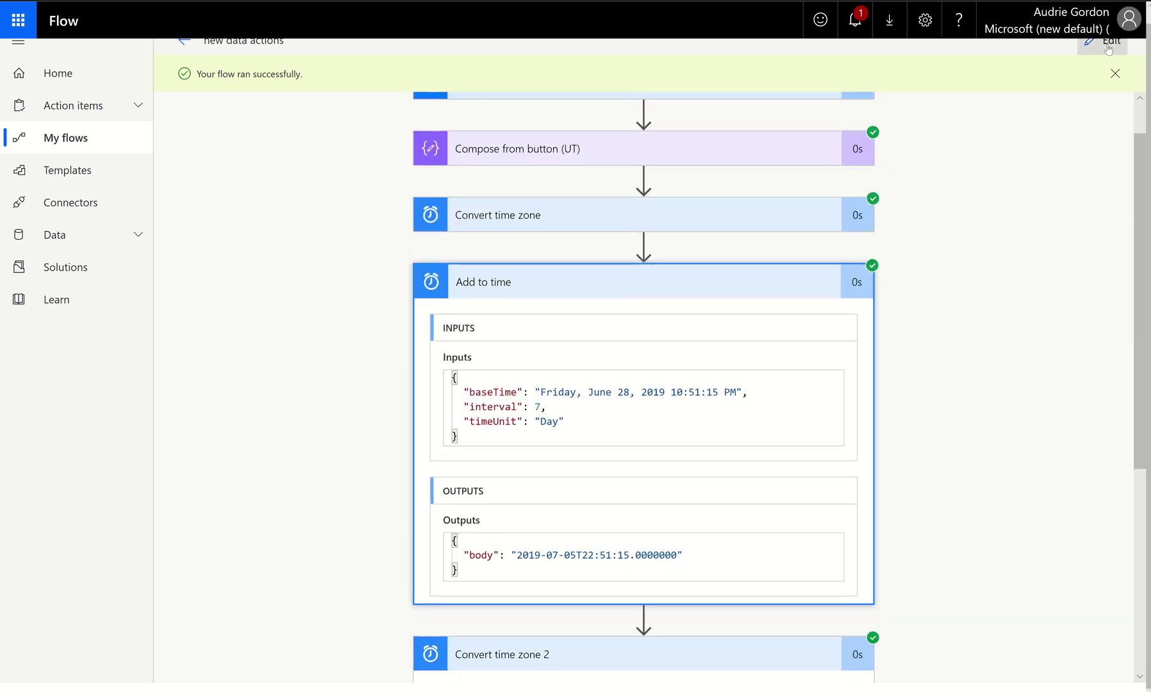
{"action": "left_click", "coordinate": [1107, 42]}
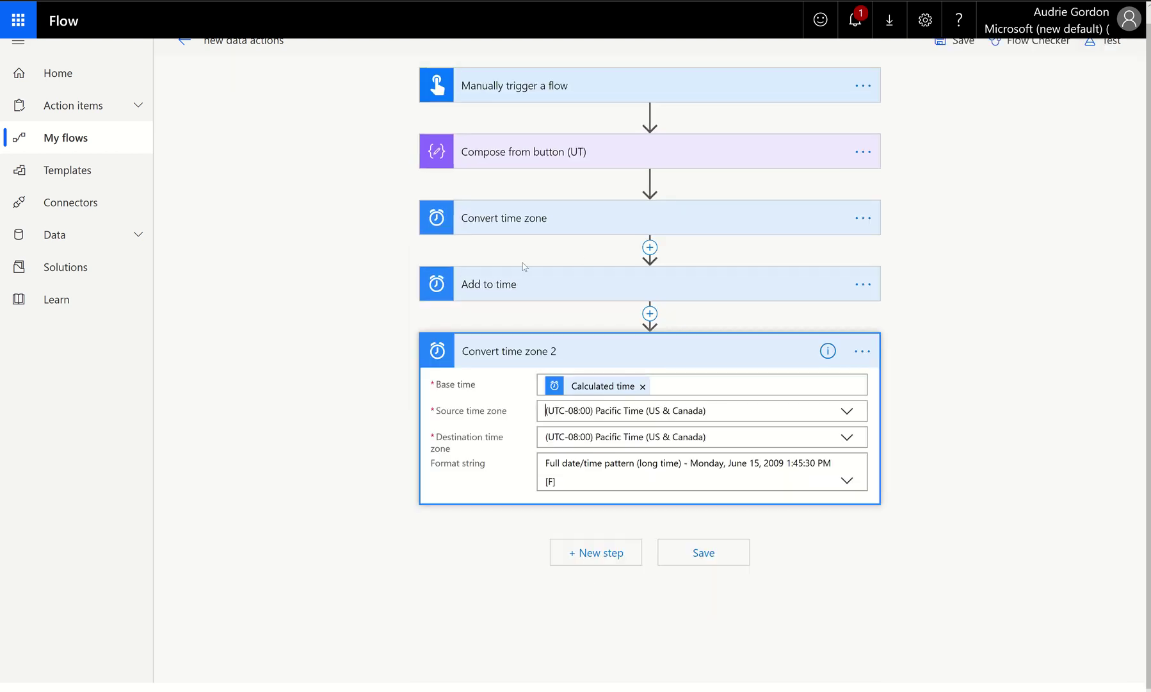
Add a Compose data operation step after Convert time zone 2.
{"action": "left_click", "coordinate": [603, 553]}
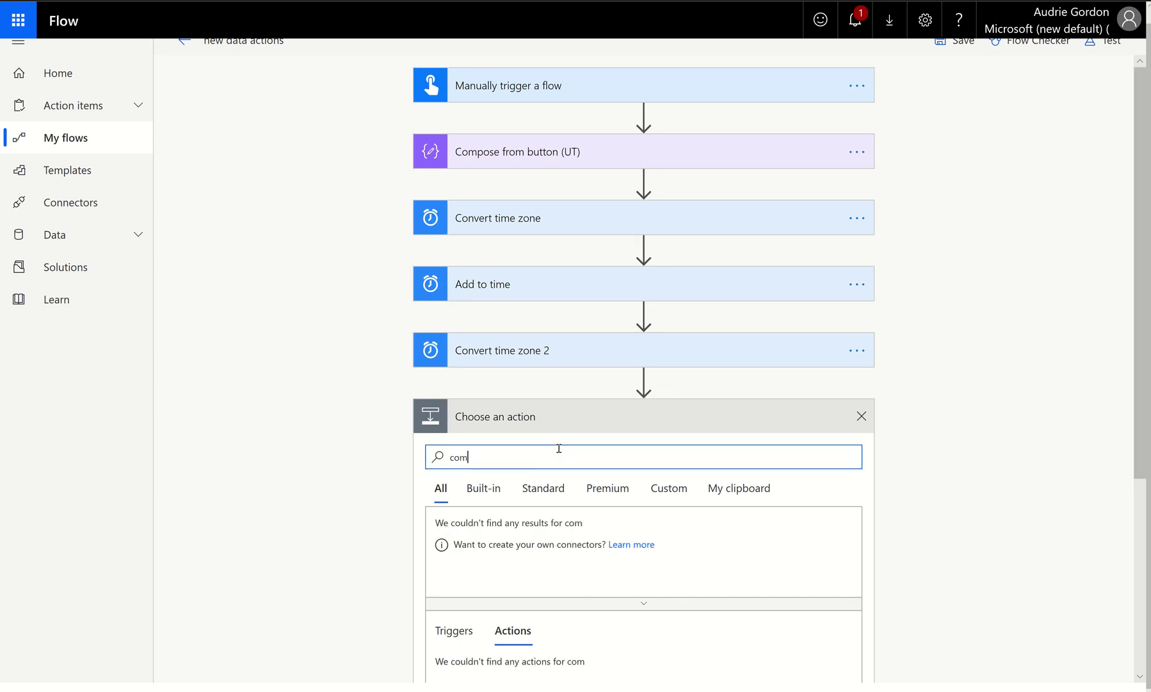
{"action": "type", "text": "ose"}
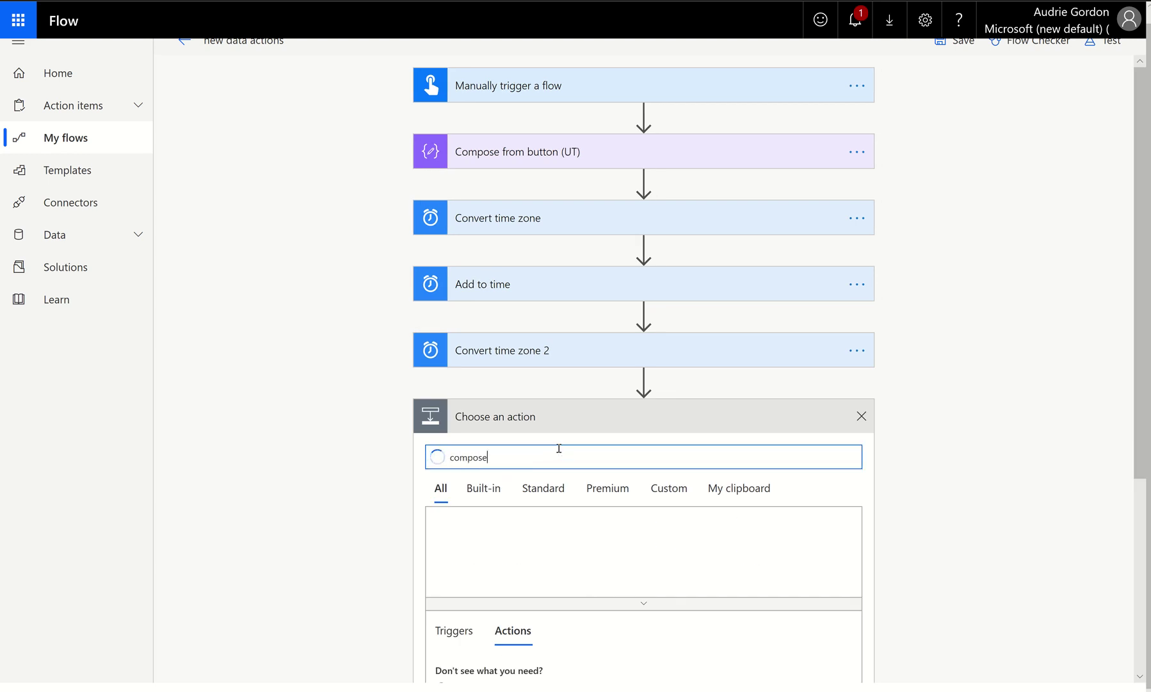
{"action": "scroll", "coordinate": [473, 626], "scroll_direction": "down", "scroll_amount": 2}
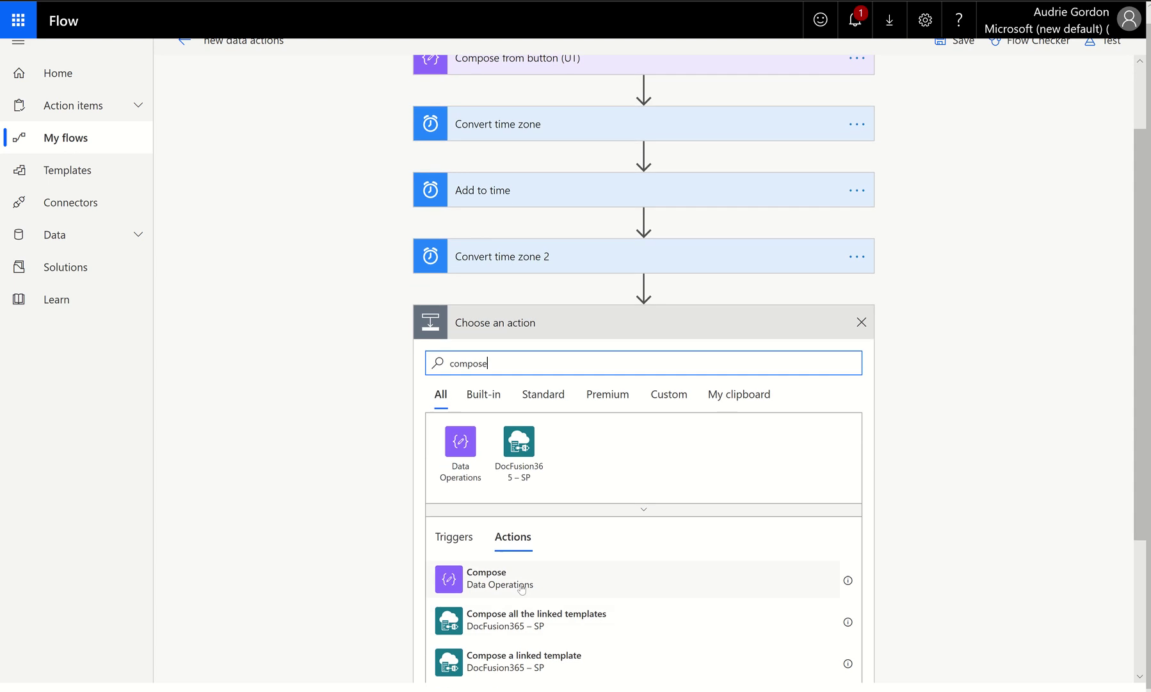
{"action": "left_click", "coordinate": [522, 583]}
{"action": "left_click", "coordinate": [637, 450]}
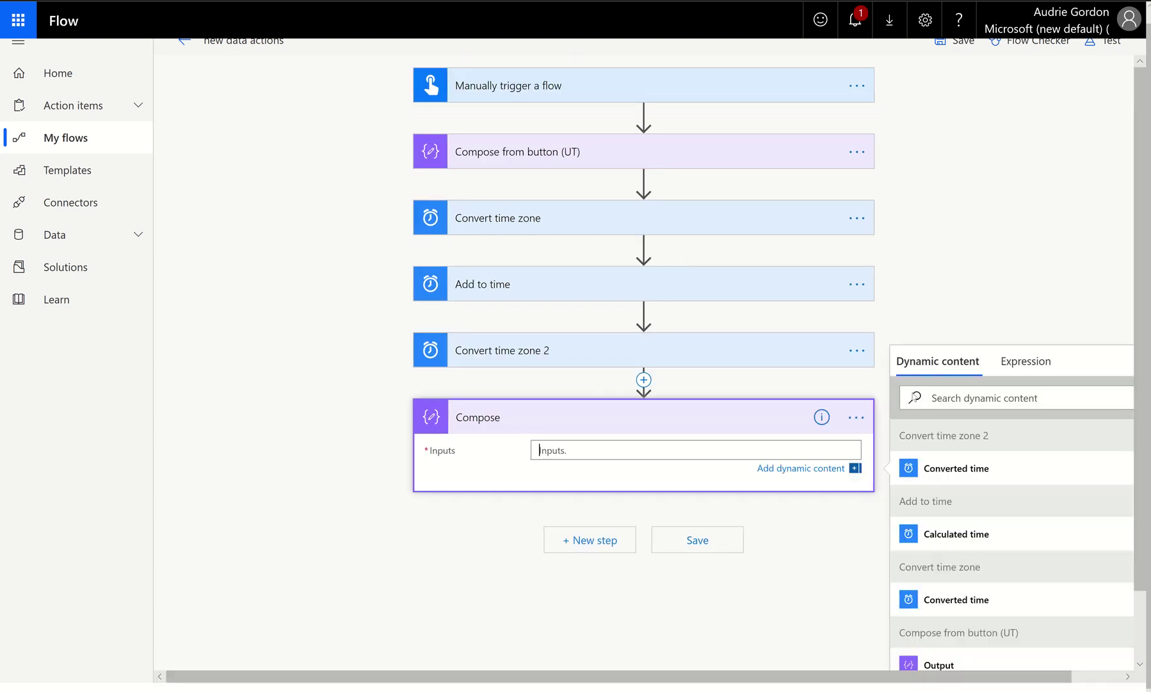
Start a formatDateTime expression using Add to time's Calculated time.
{"action": "left_click", "coordinate": [1027, 363]}
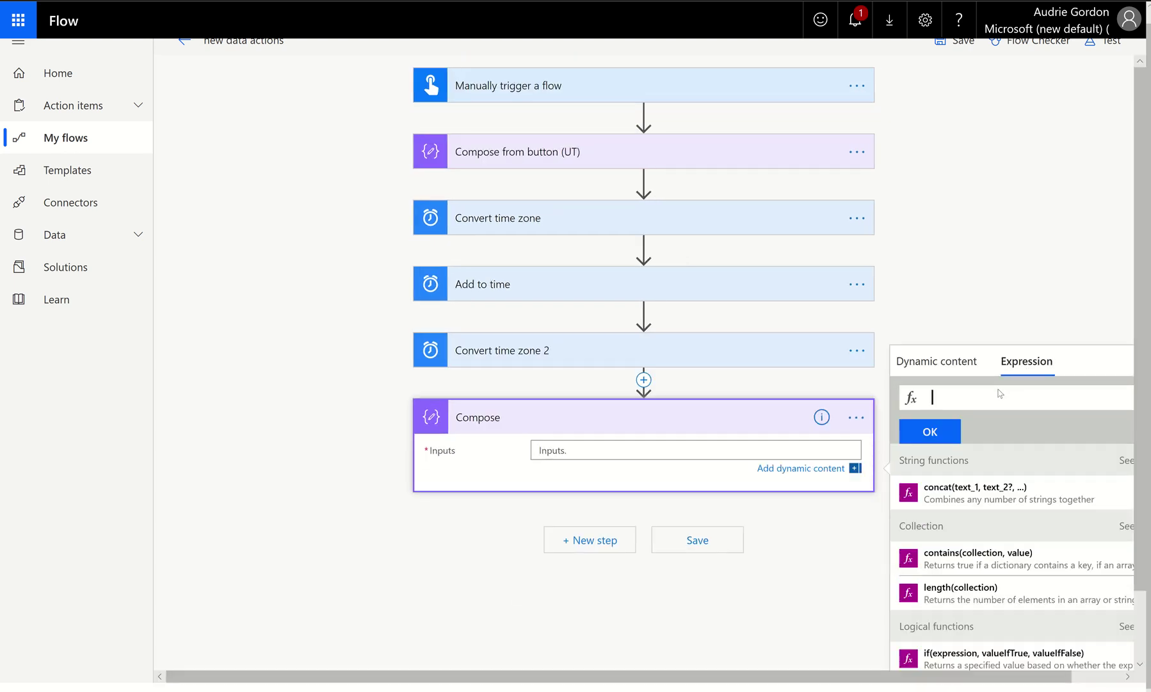
{"action": "type", "text": "format"}
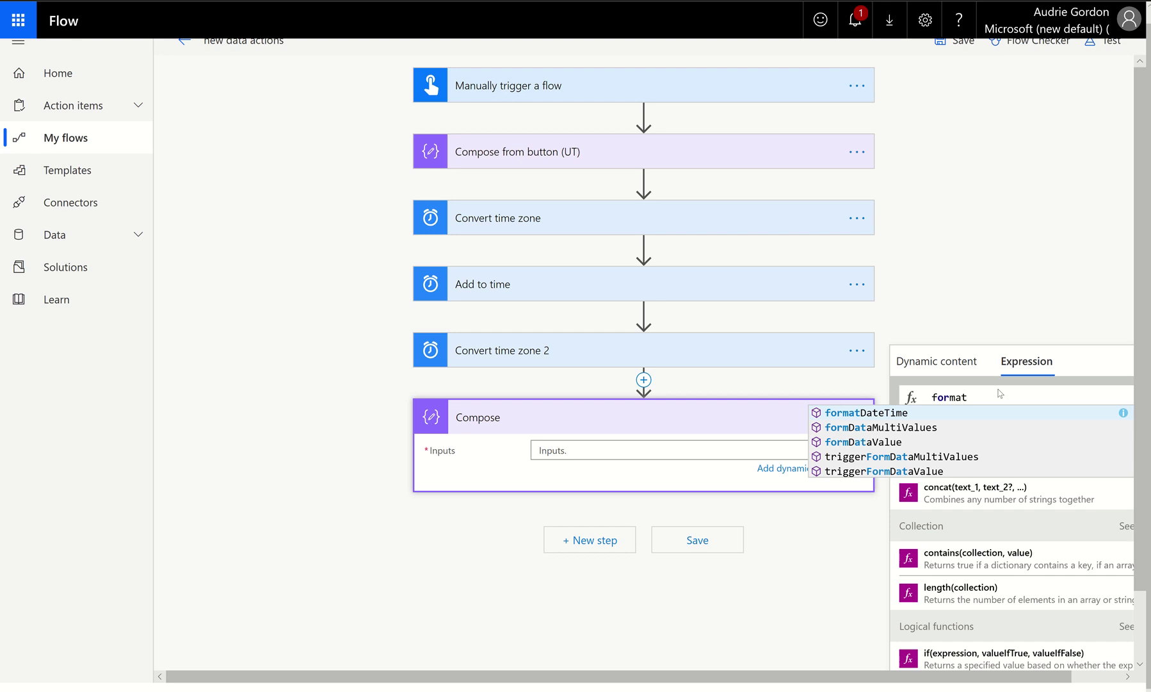
{"action": "key", "text": "Tab"}
{"action": "type", "text": "("}
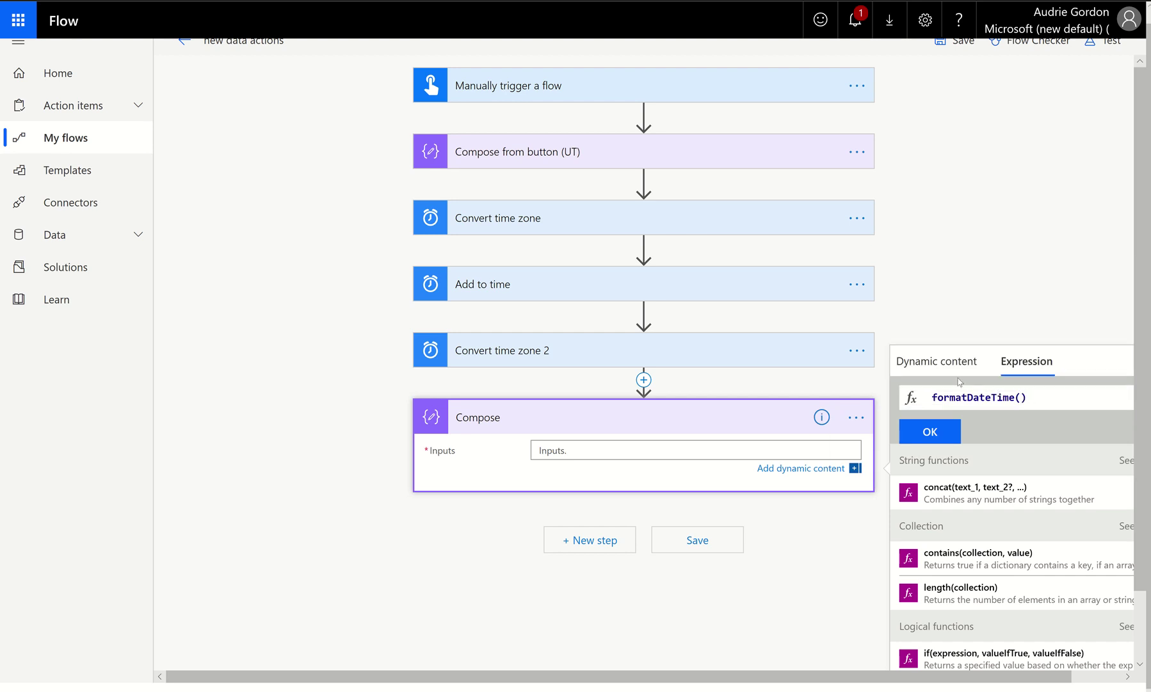
{"action": "left_click", "coordinate": [953, 374]}
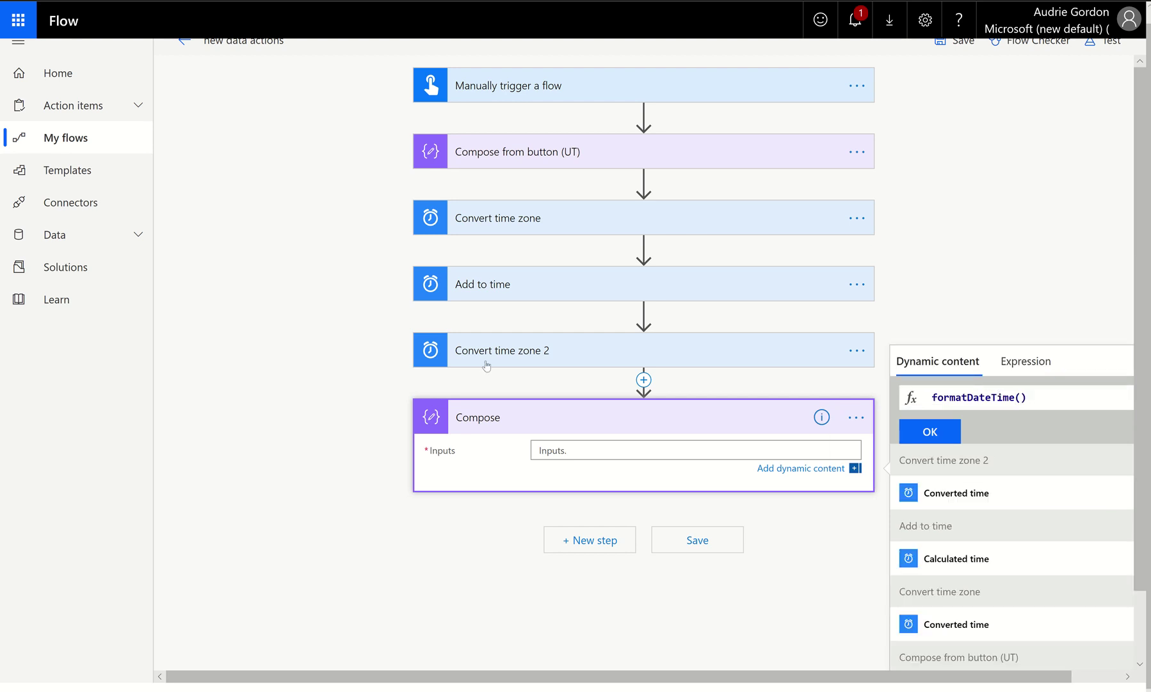
{"action": "left_click", "coordinate": [945, 564]}
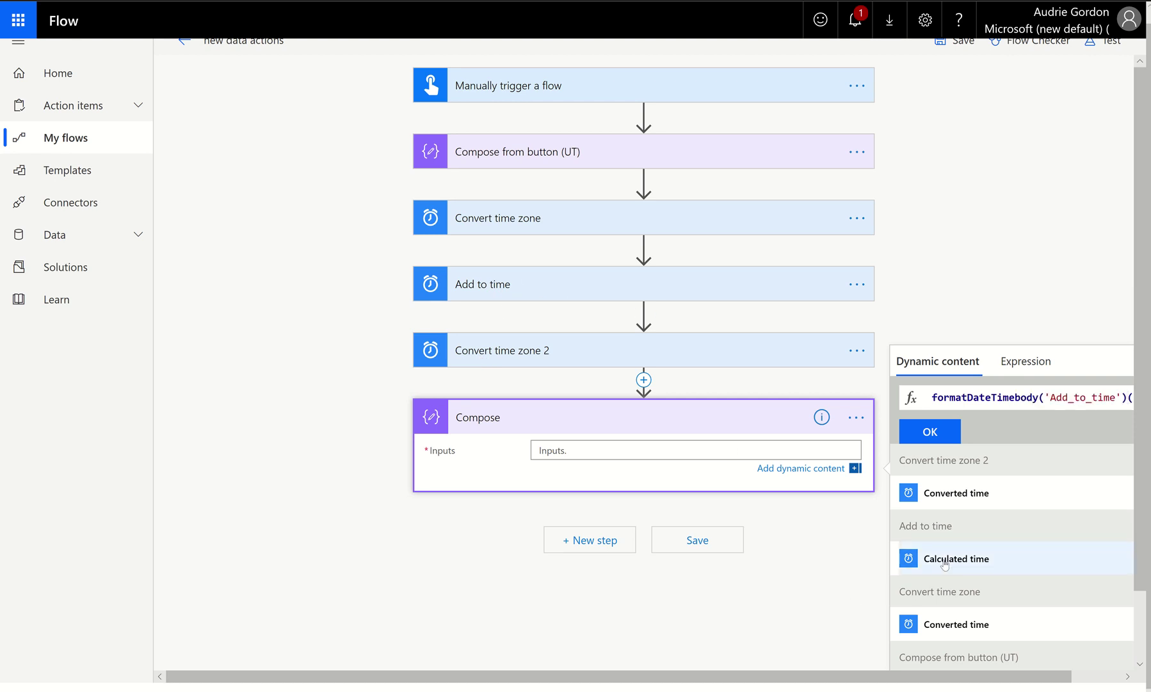
{"action": "left_click", "coordinate": [1101, 677]}
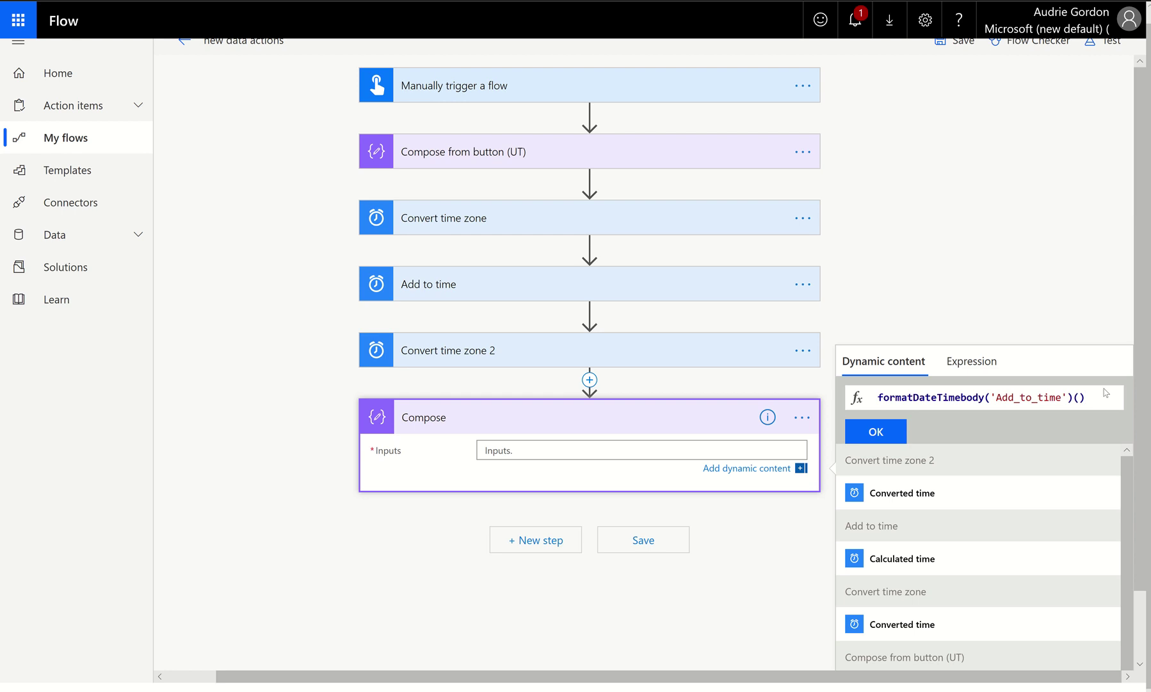
Complete the expression as formatDateTime(body('Add_to_time'),'MMM-dd-yyyy h:mmm') and insert it into Inputs.
{"action": "left_click", "coordinate": [938, 397]}
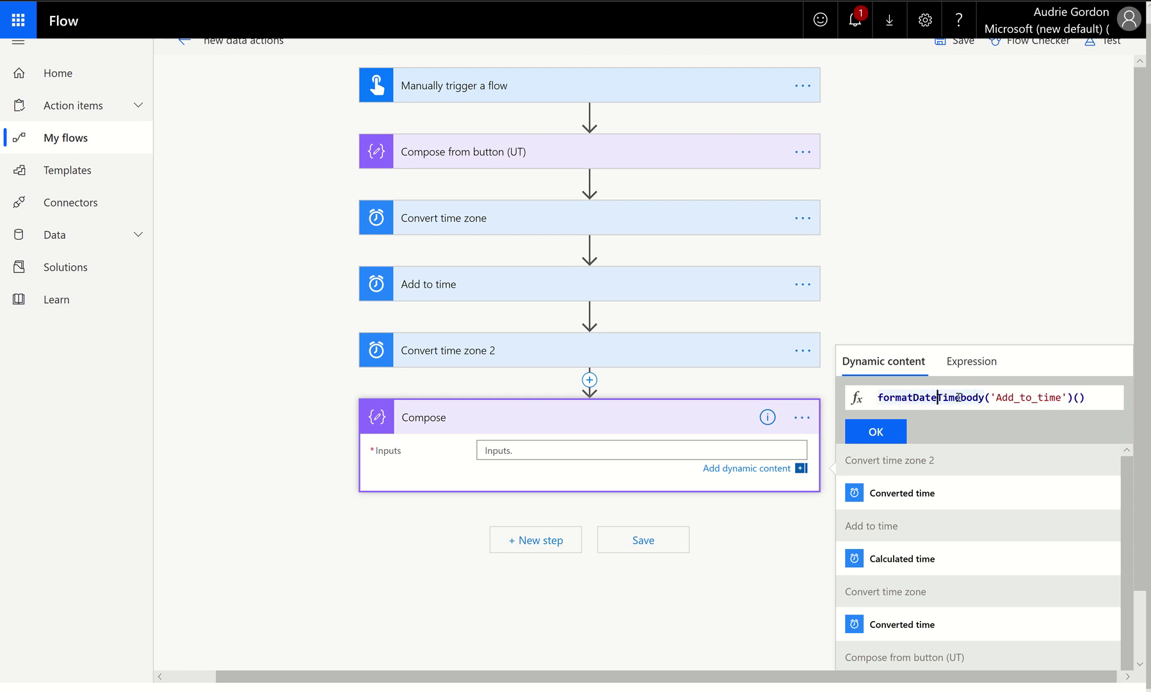
{"action": "type", "text": "("}
{"action": "key", "text": "End"}
{"action": "key", "text": "BackSpace"}
{"action": "key", "text": "BackSpace"}
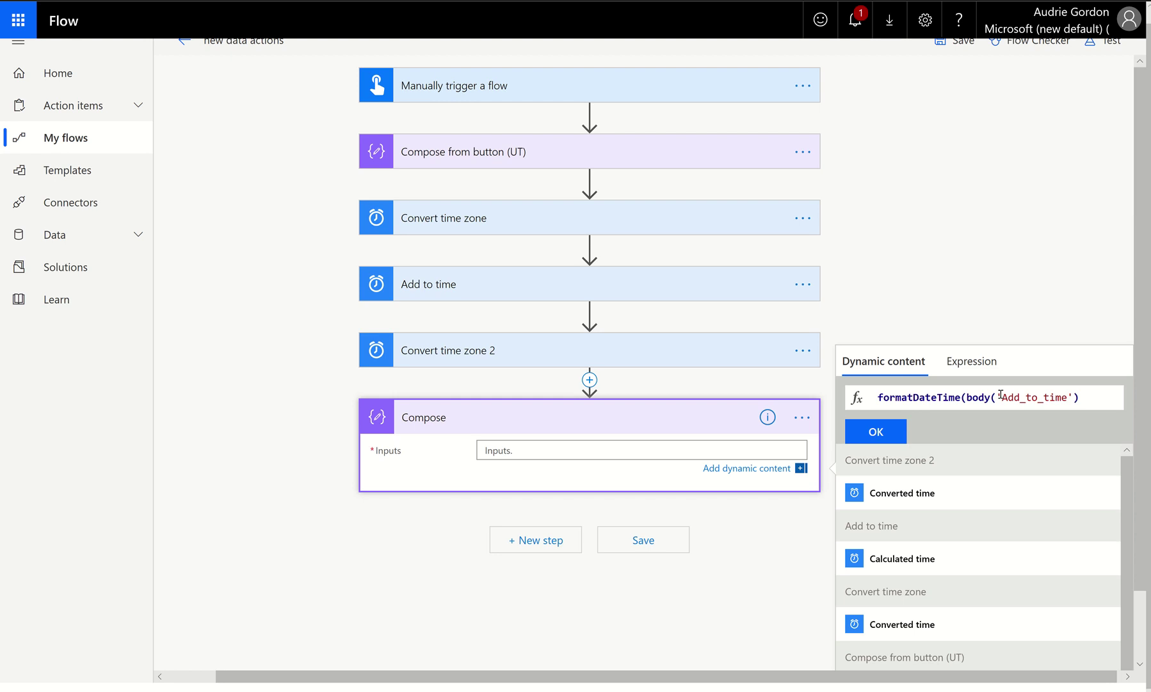
{"action": "type", "text": ", 'MMM-"}
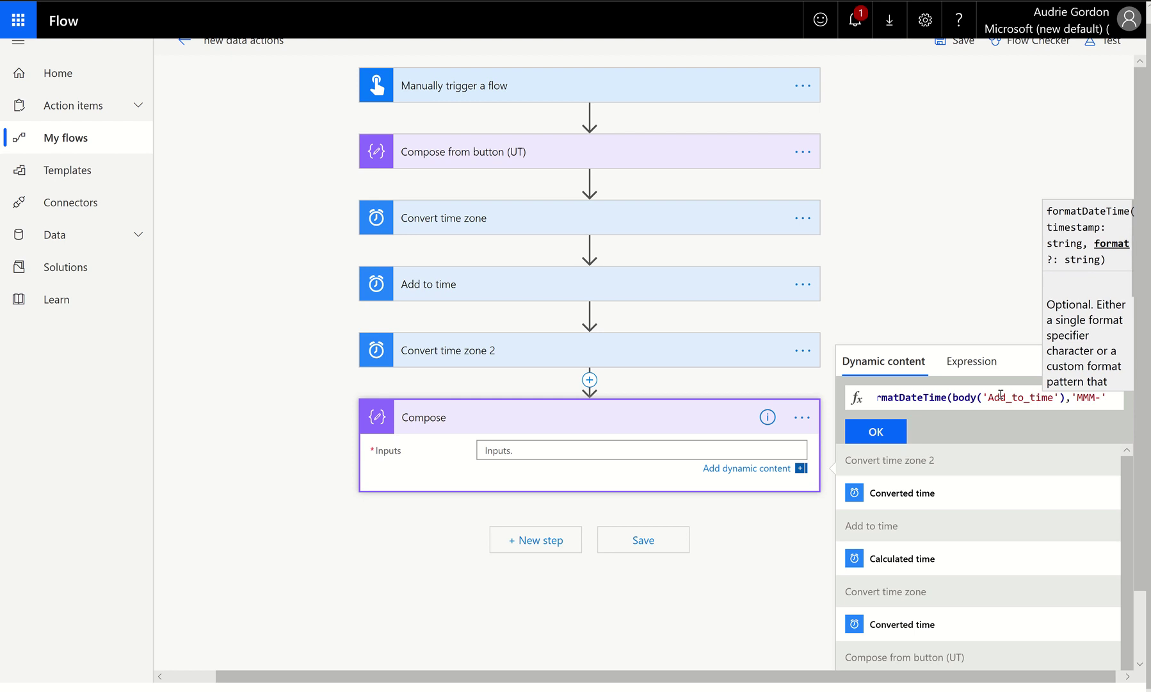
{"action": "type", "text": "dd-yyyy'"}
{"action": "key", "text": "BackSpace"}
{"action": "type", "text": "h"}
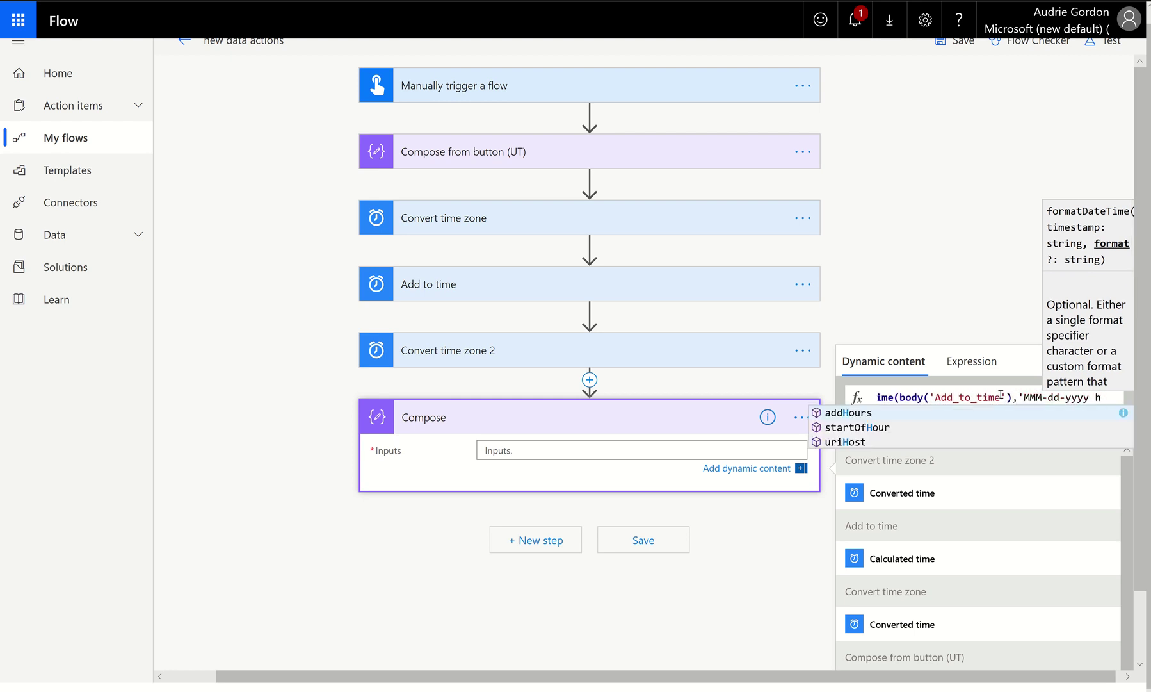
{"action": "type", "text": ":mmm'"}
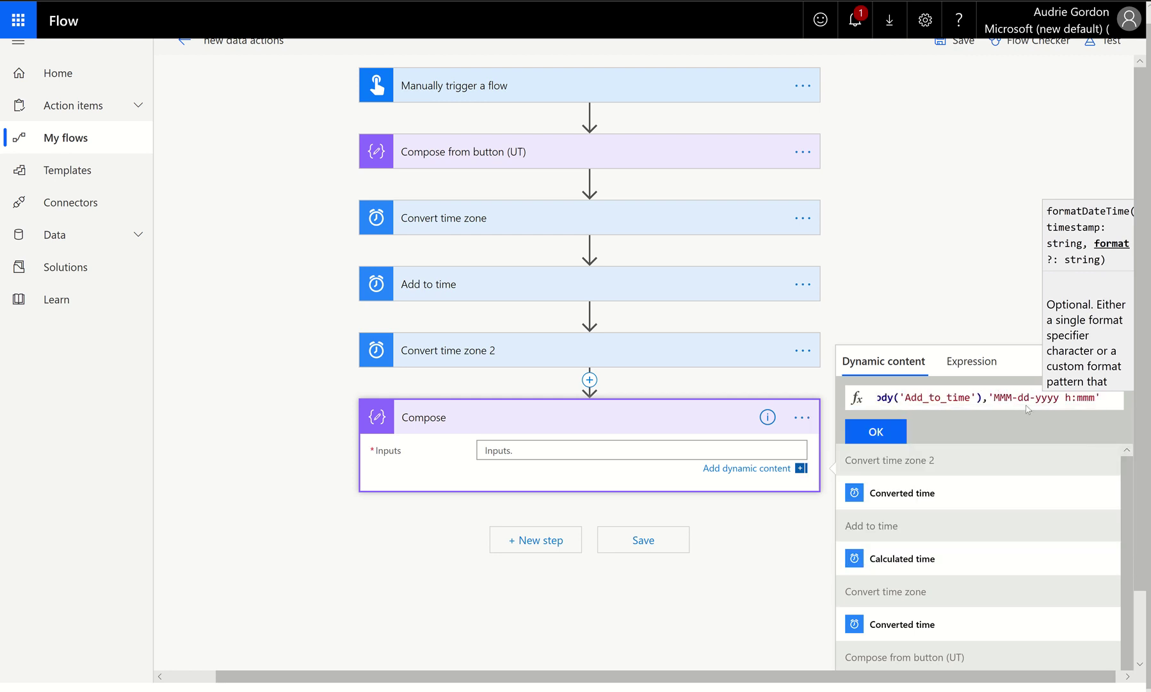
{"action": "type", "text": ")"}
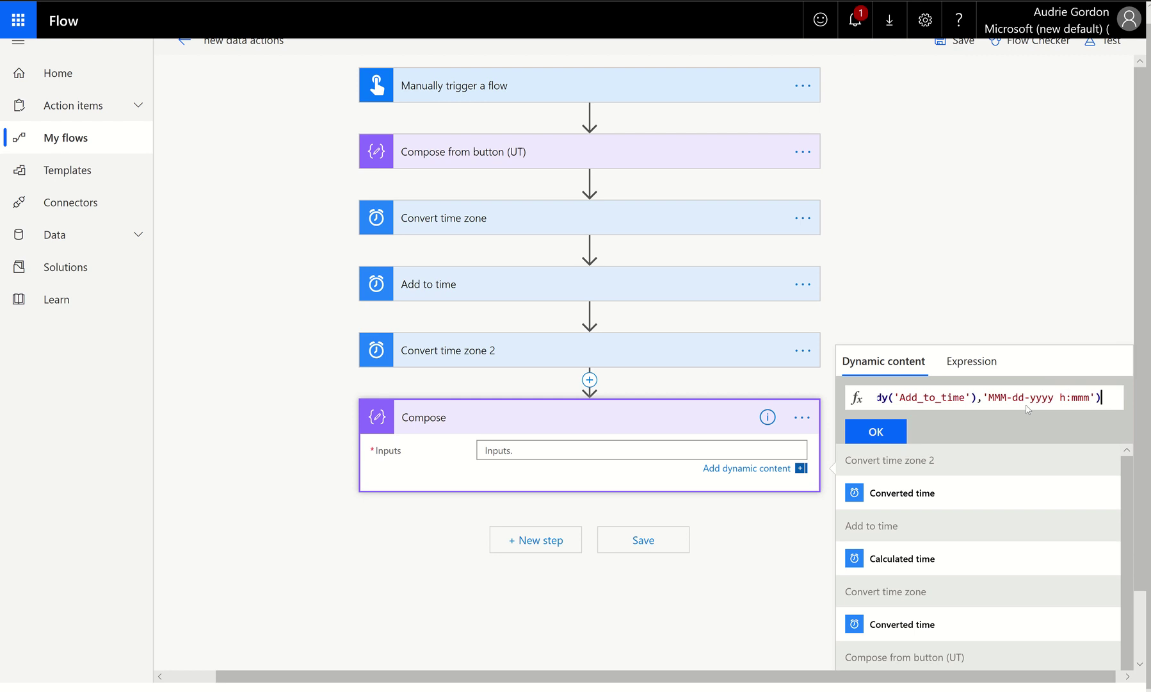
{"action": "left_click", "coordinate": [872, 433]}
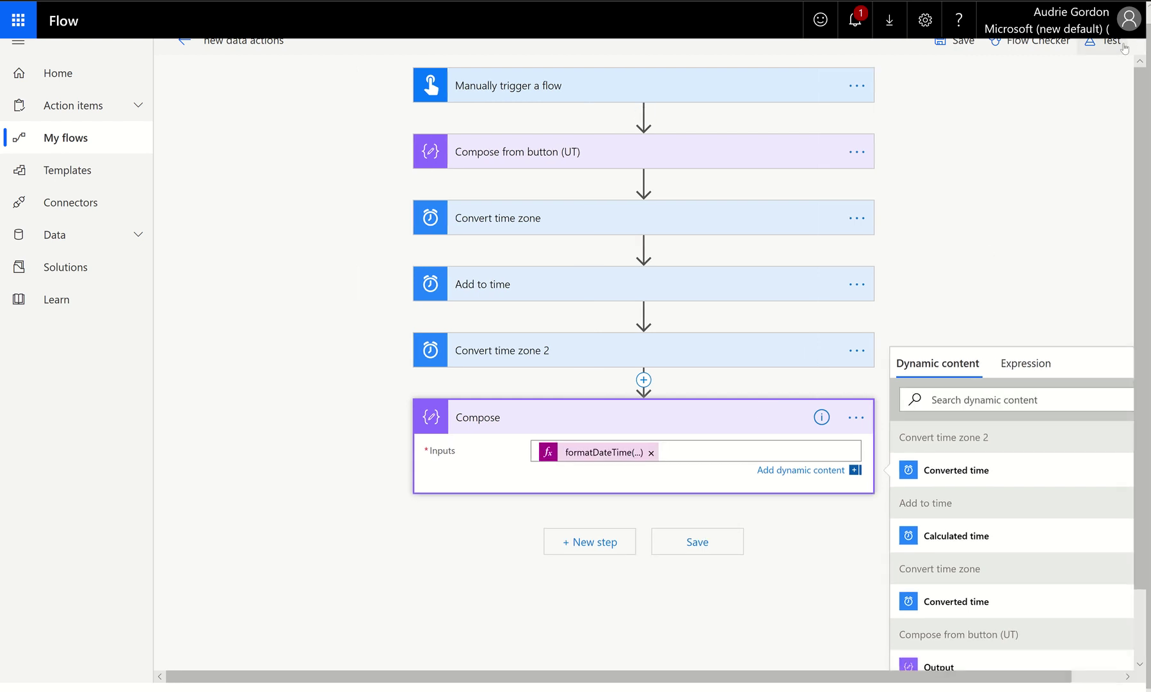
Save the flow and start a test run.
{"action": "left_click", "coordinate": [1113, 42]}
{"action": "left_click", "coordinate": [976, 158]}
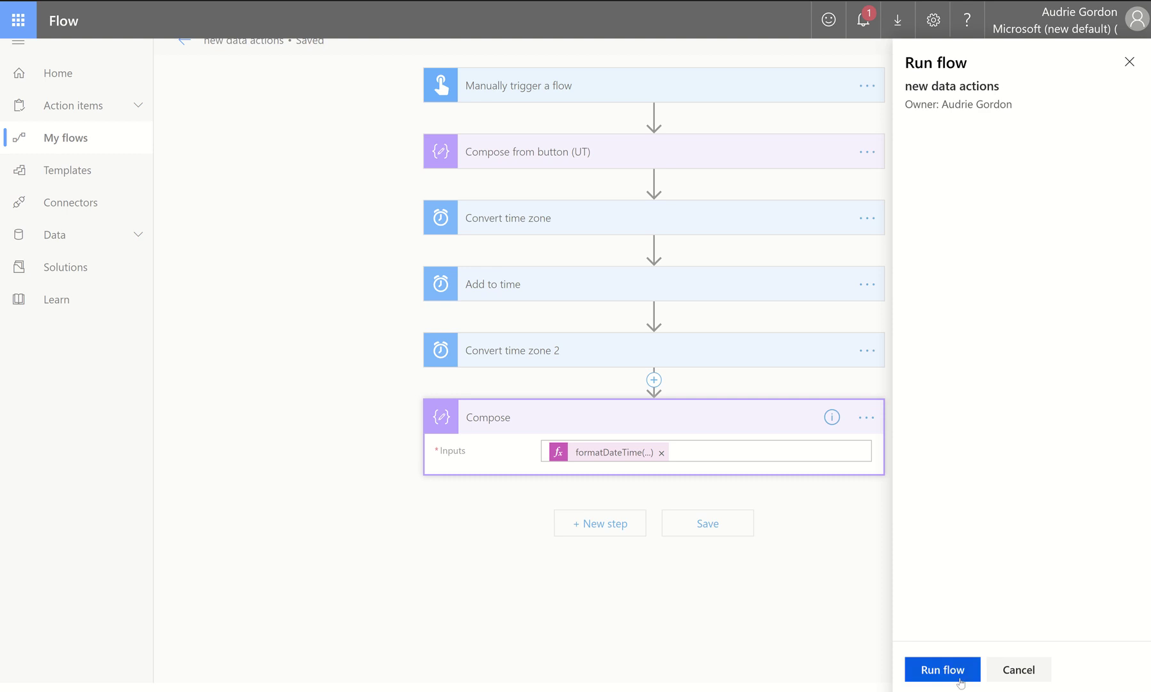
{"action": "left_click", "coordinate": [961, 670]}
{"action": "left_click", "coordinate": [937, 669]}
Inspect the Compose step's output, Jul-05-2019 10:52, checking month, day and time.
{"action": "left_click", "coordinate": [610, 470]}
{"action": "scroll", "coordinate": [577, 614], "scroll_direction": "down", "scroll_amount": 1}
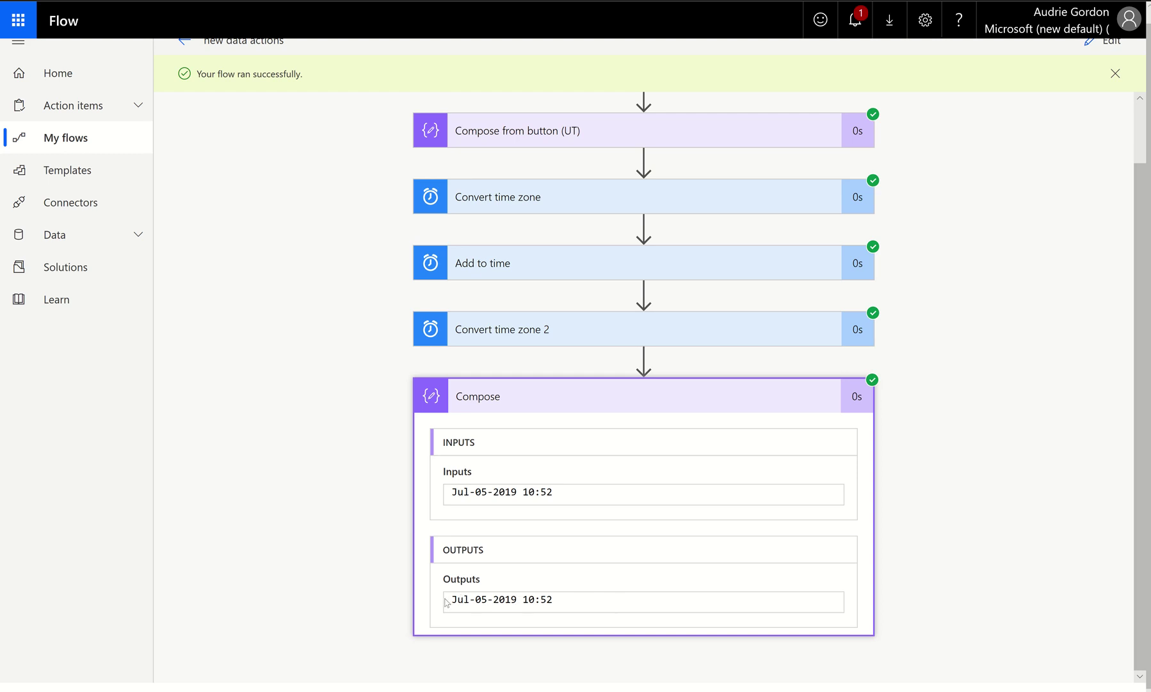
{"action": "left_click_drag", "start_coordinate": [465, 598], "coordinate": [506, 599]}
{"action": "left_click", "coordinate": [481, 598]}
{"action": "left_click", "coordinate": [547, 598]}
{"action": "left_click", "coordinate": [748, 391]}
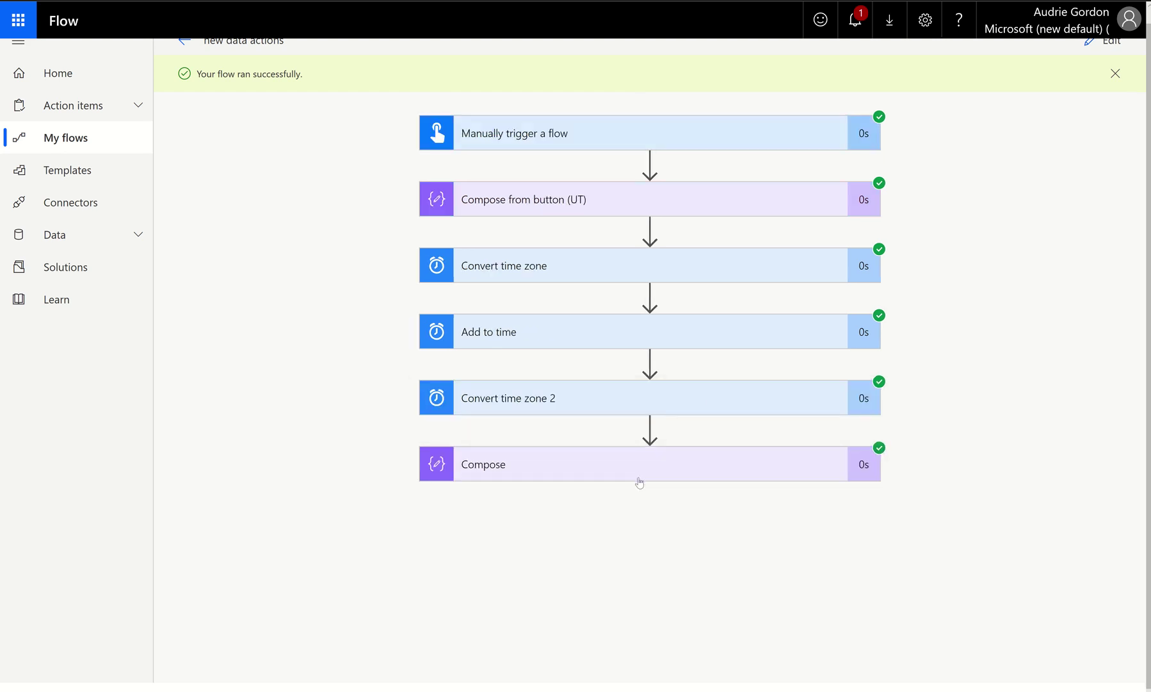
Add a Date Time 'Subtract from time' action after the Compose step.
{"action": "left_click", "coordinate": [1100, 41]}
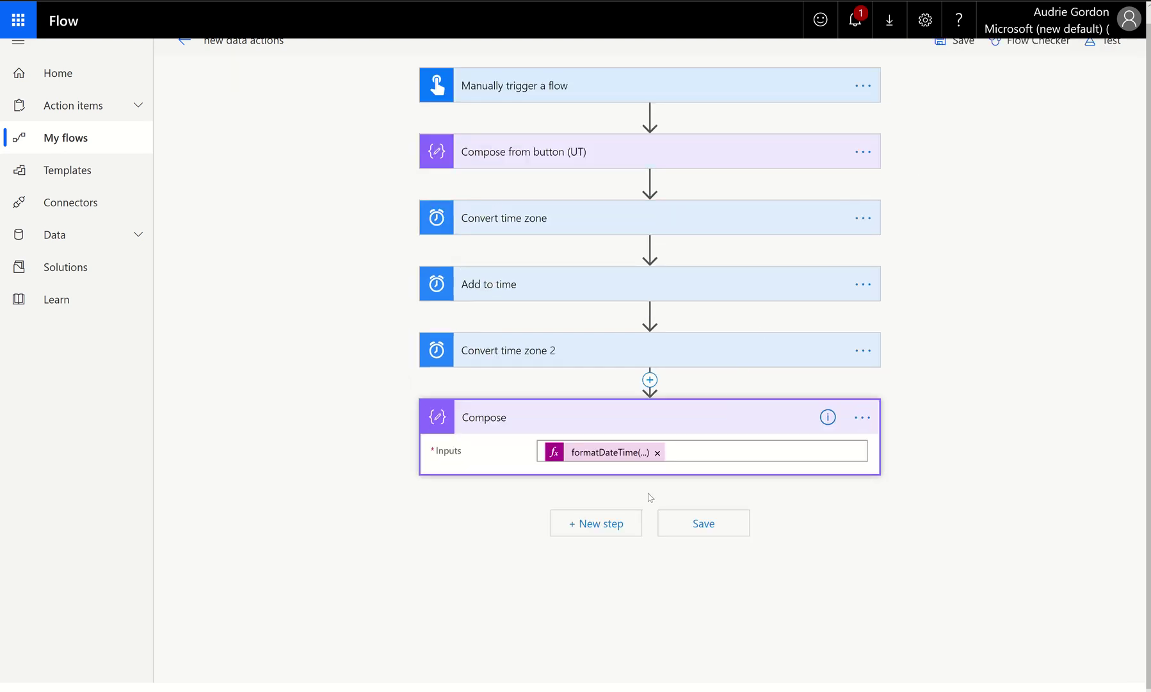
{"action": "left_click", "coordinate": [619, 522]}
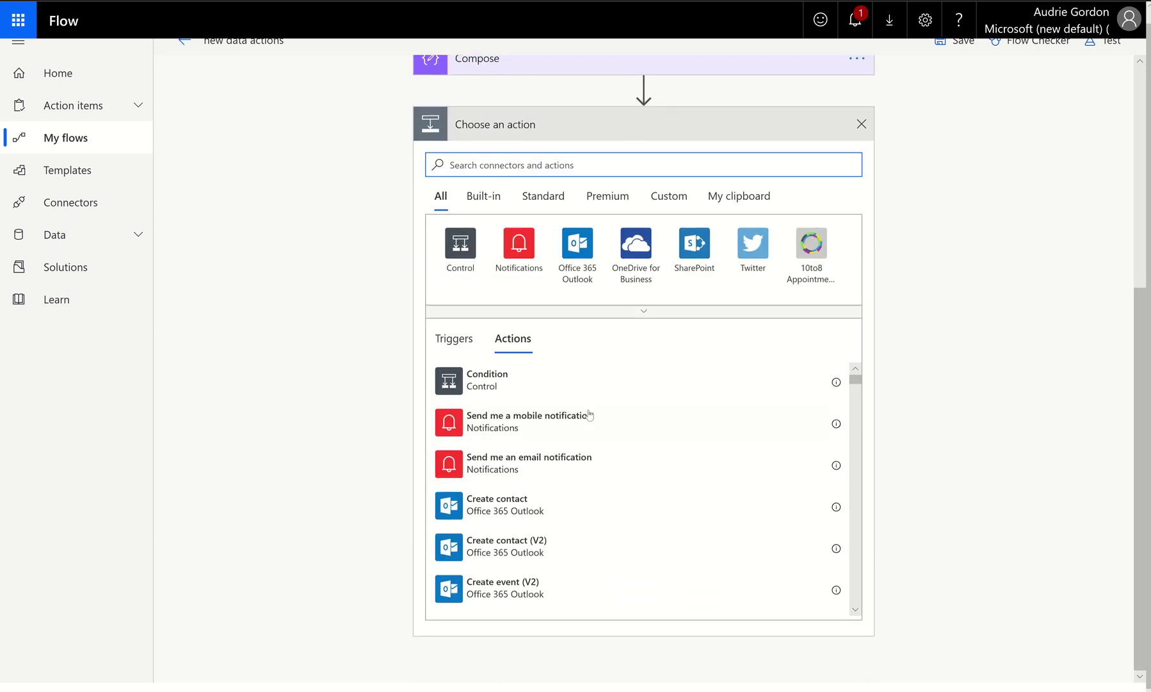
{"action": "type", "text": "date time"}
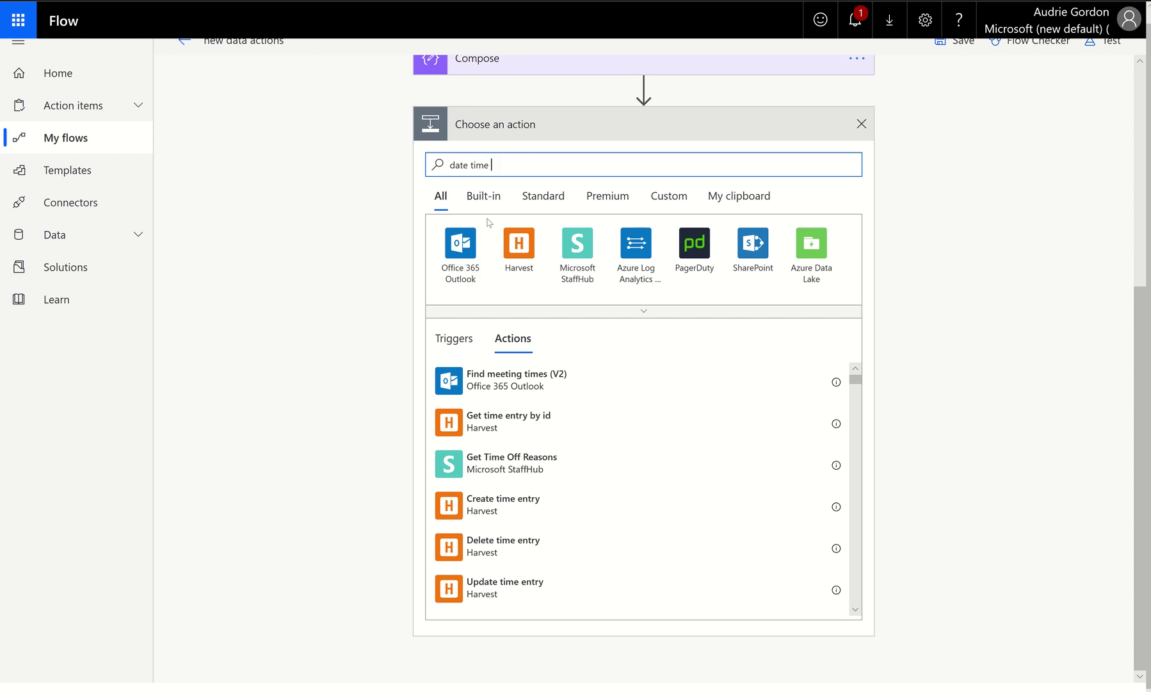
{"action": "key", "text": "BackSpace"}
{"action": "key", "text": "BackSpace"}
{"action": "key", "text": "BackSpace"}
{"action": "key", "text": "BackSpace"}
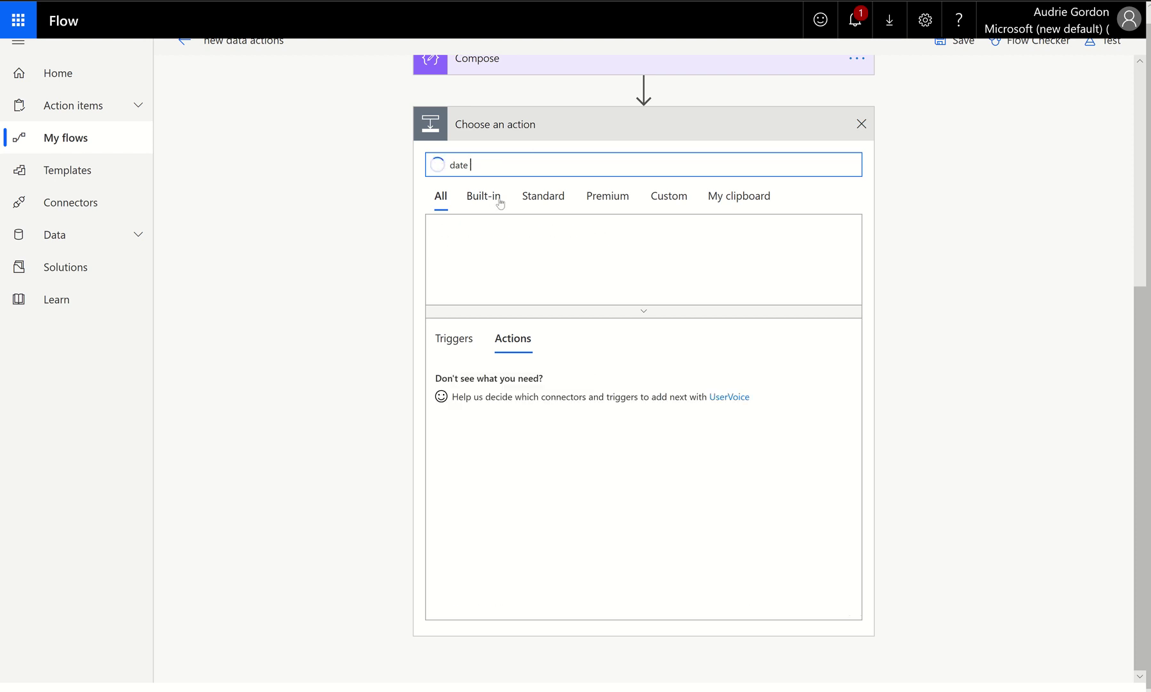
{"action": "key", "text": "BackSpace"}
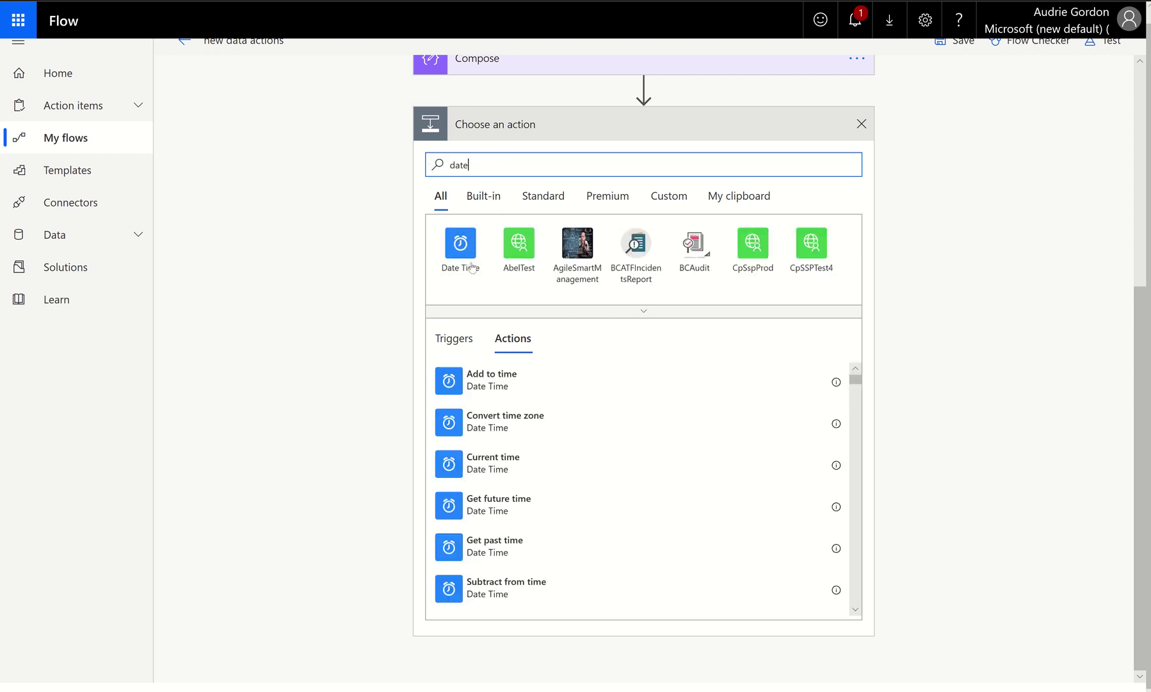
{"action": "left_click", "coordinate": [461, 247]}
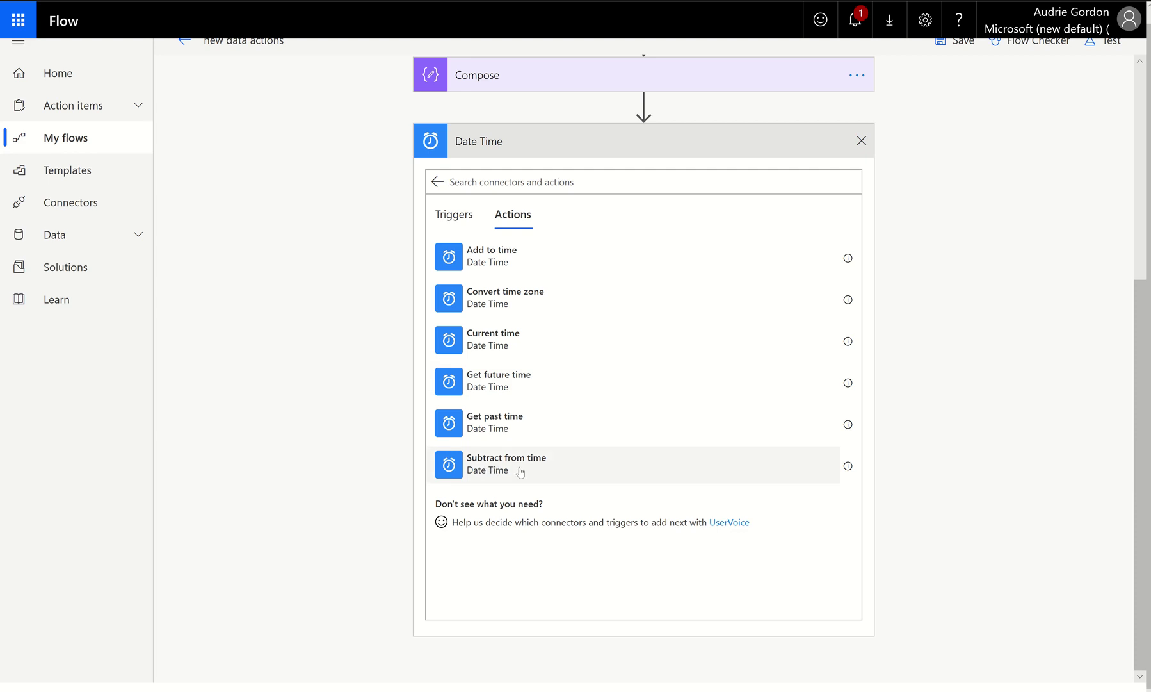
{"action": "left_click", "coordinate": [510, 472]}
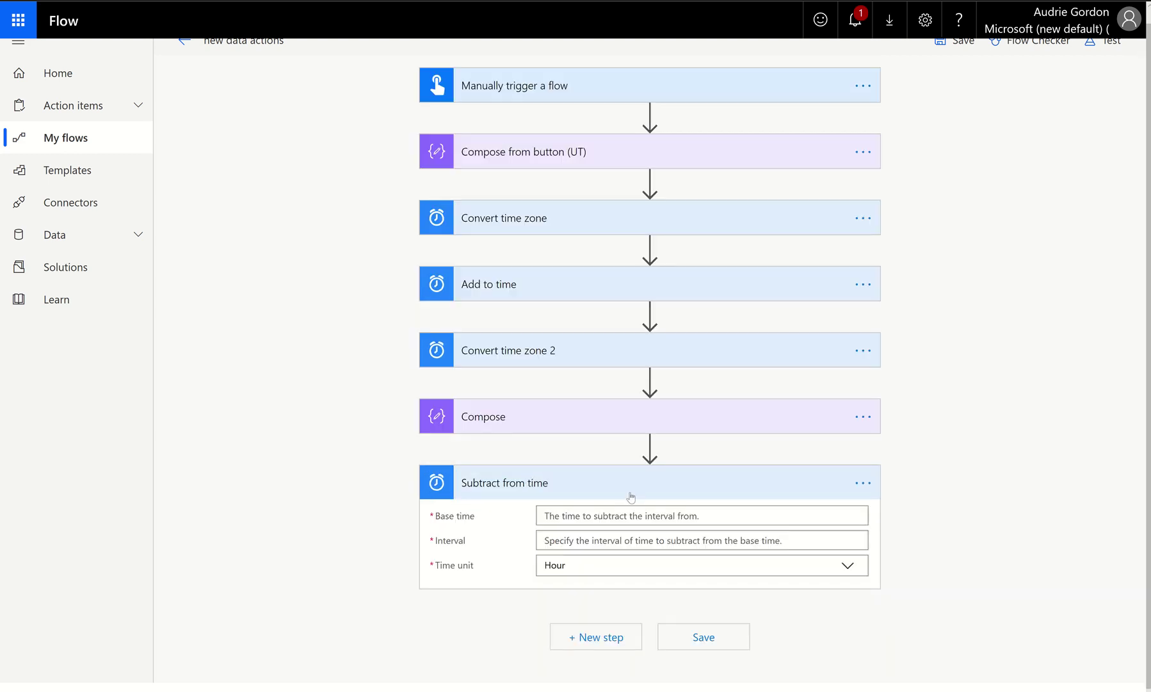
Set Subtract from time's base to Converted time, interval 2, unit Day.
{"action": "left_click", "coordinate": [606, 518]}
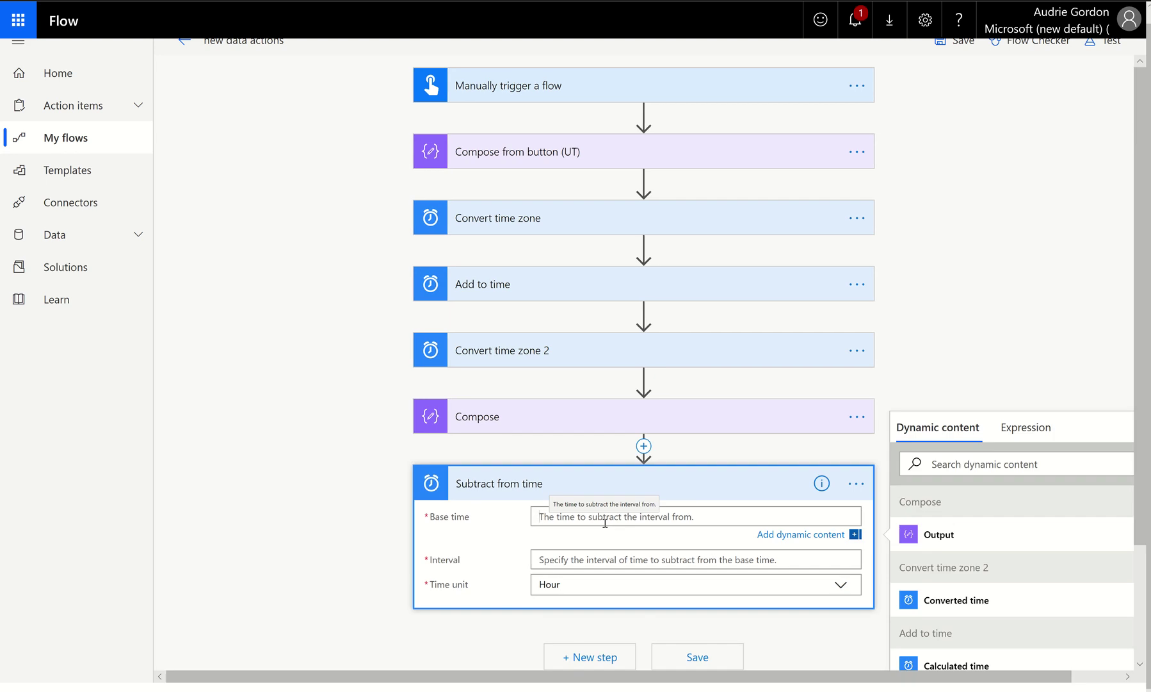
{"action": "scroll", "coordinate": [957, 607], "scroll_direction": "down", "scroll_amount": 3}
{"action": "left_click", "coordinate": [956, 602]}
{"action": "left_click", "coordinate": [563, 561]}
{"action": "type", "text": "2"}
{"action": "left_click", "coordinate": [615, 586]}
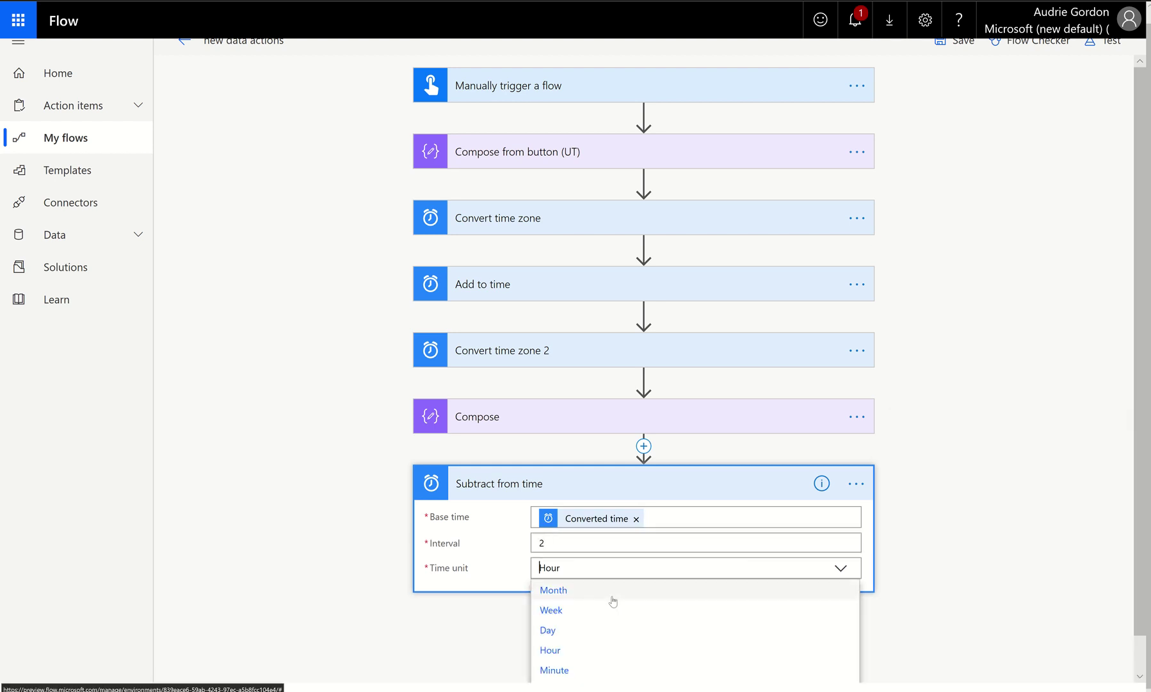
{"action": "left_click", "coordinate": [594, 636]}
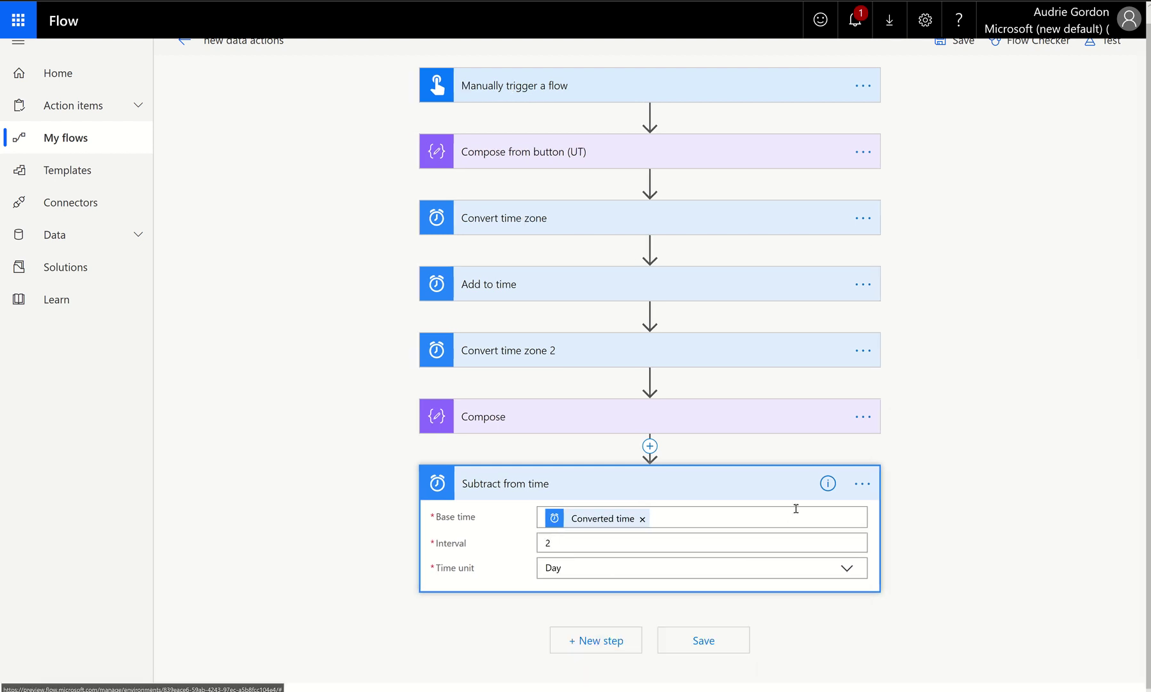
Save the flow and run a new test.
{"action": "left_click", "coordinate": [704, 643]}
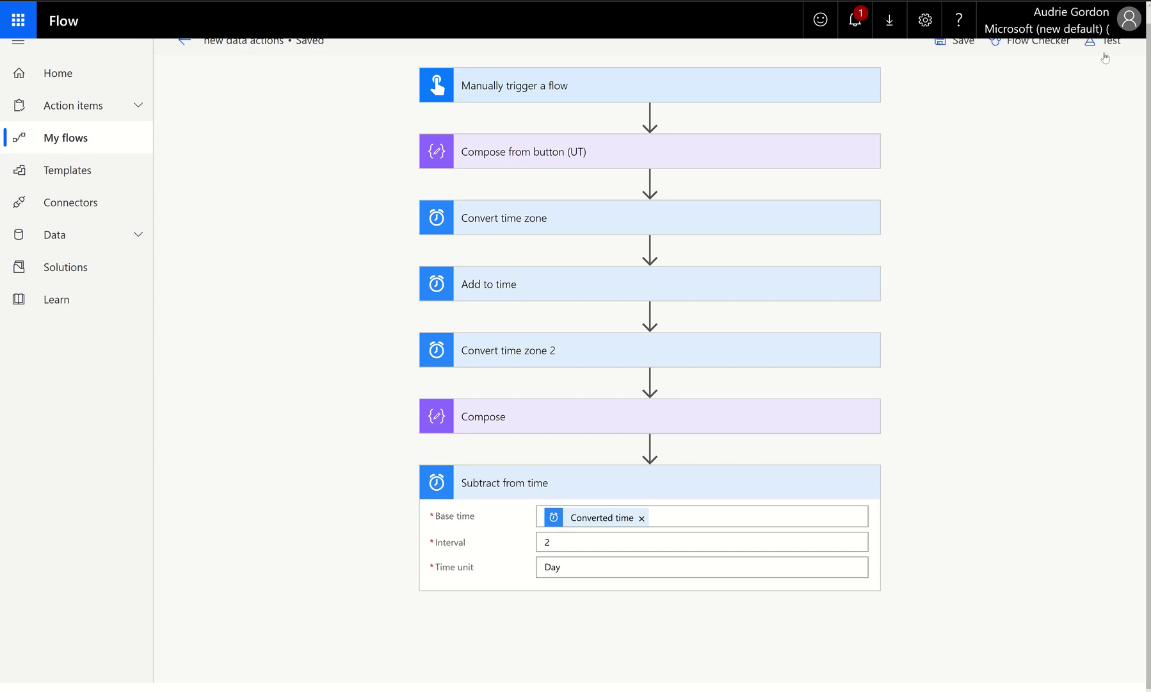
{"action": "left_click", "coordinate": [1114, 54]}
{"action": "left_click", "coordinate": [943, 158]}
{"action": "left_click", "coordinate": [940, 672]}
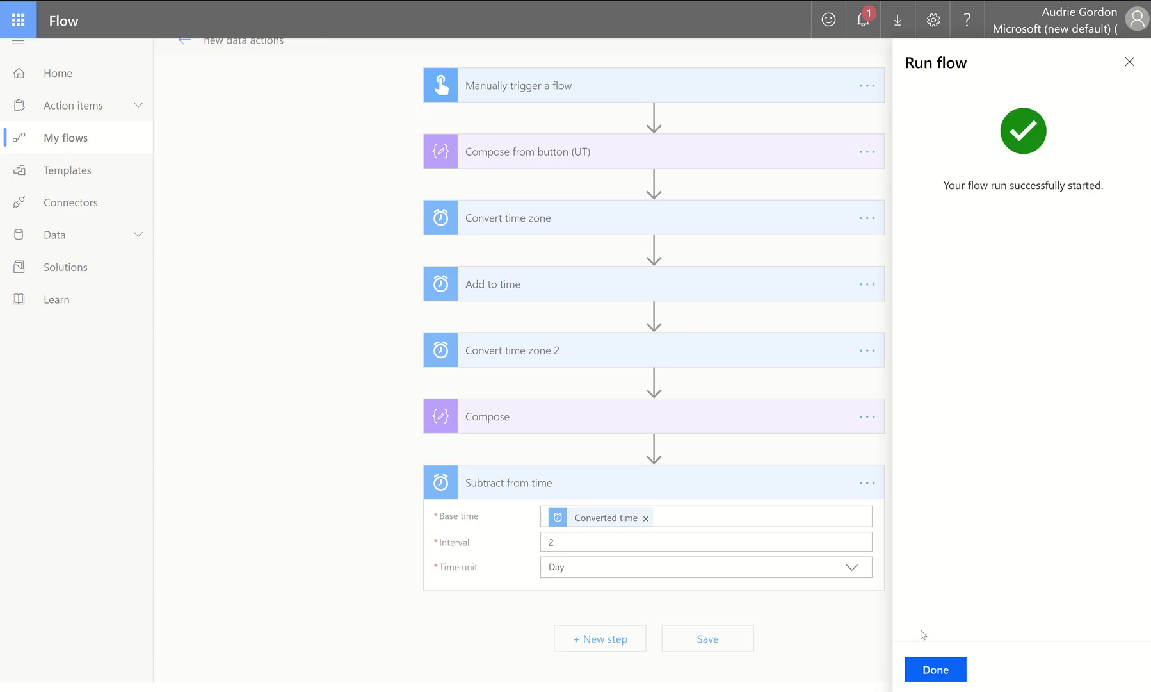
{"action": "left_click", "coordinate": [936, 671]}
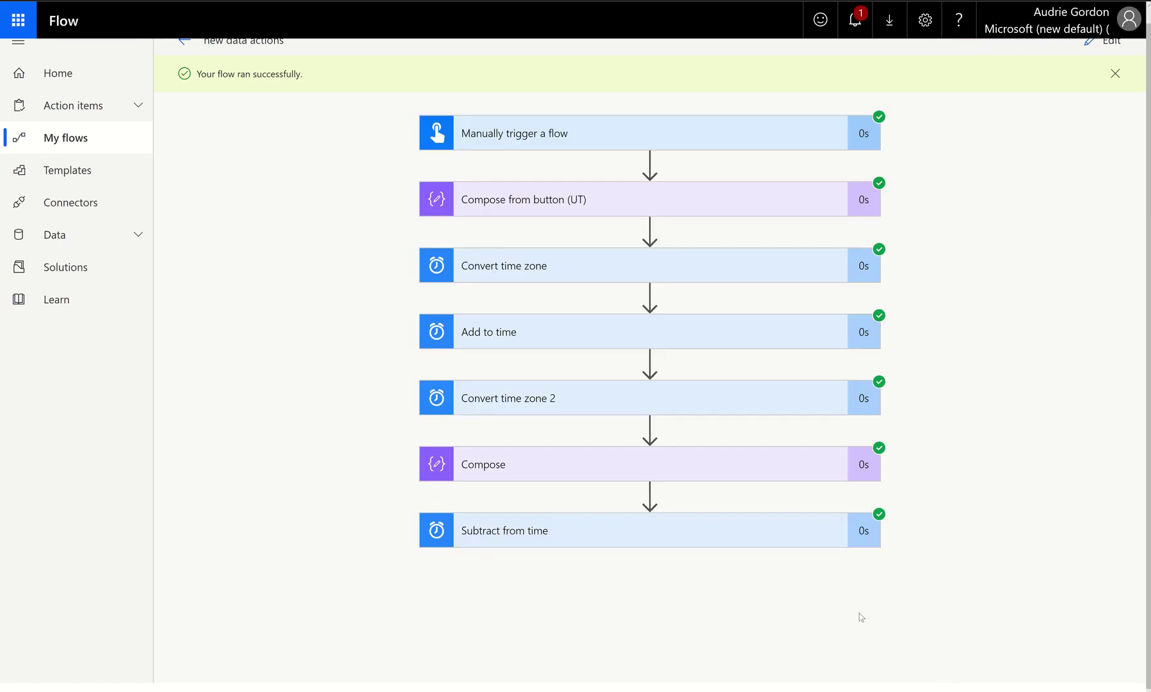
Check Subtract from time's output, 2019-06-26T22:53:32, from the June 28 base time.
{"action": "left_click", "coordinate": [688, 540]}
{"action": "scroll", "coordinate": [775, 554], "scroll_direction": "down", "scroll_amount": 3}
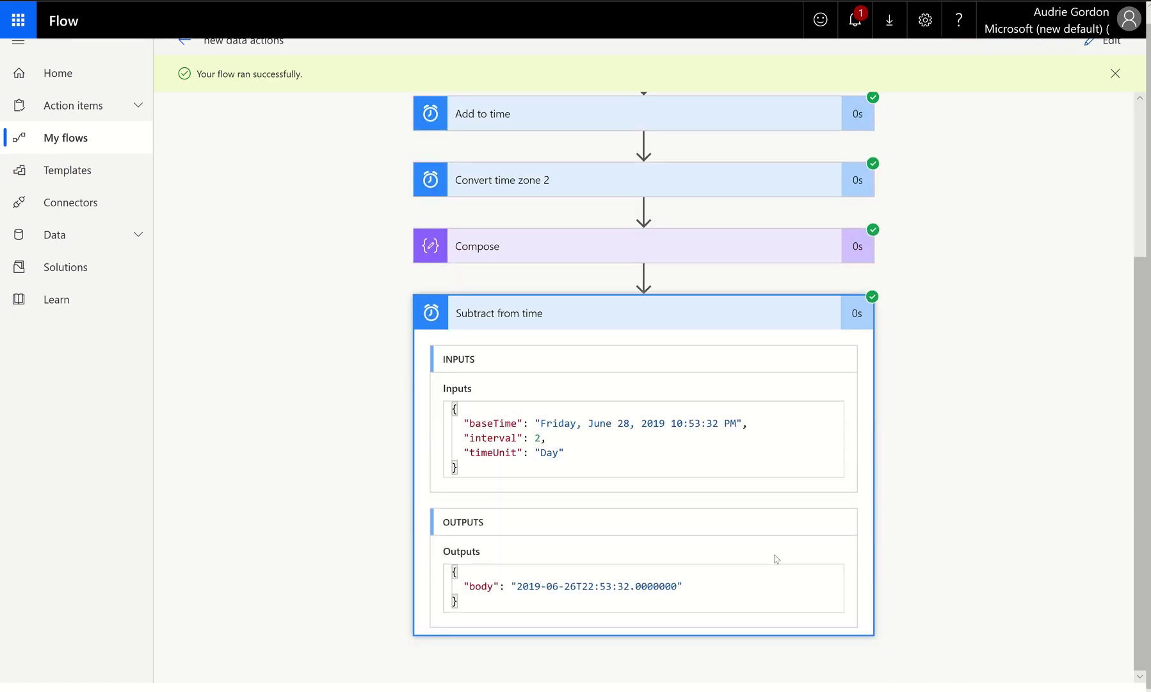
{"action": "left_click_drag", "start_coordinate": [511, 586], "coordinate": [709, 593]}
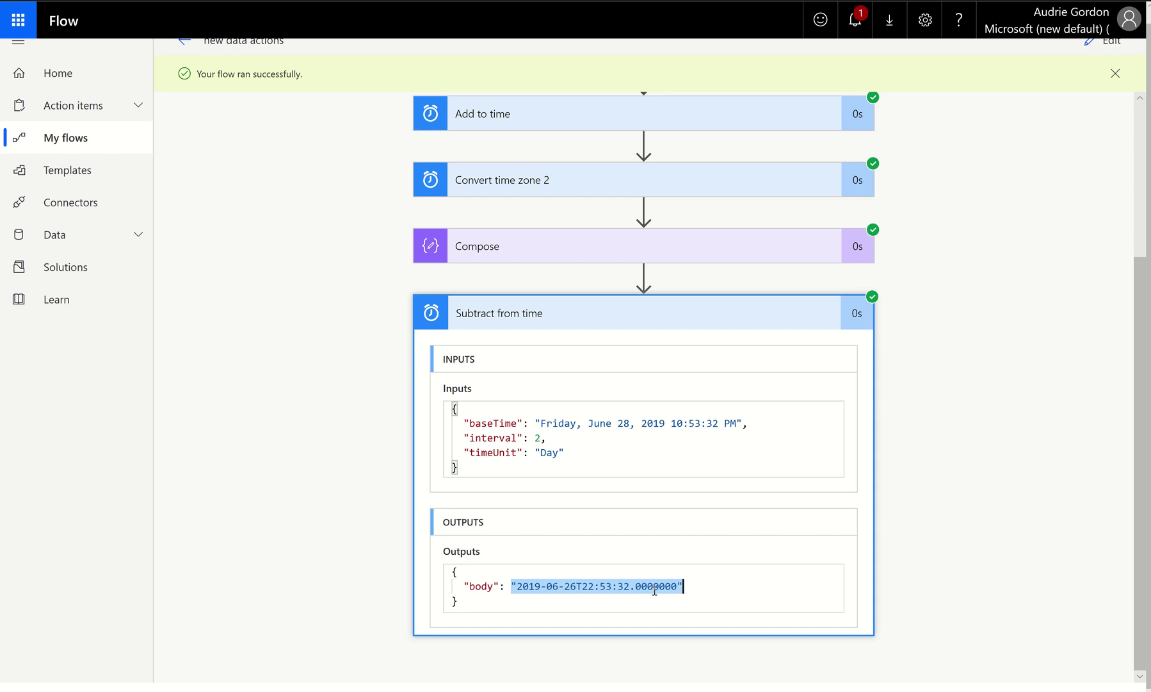
{"action": "scroll", "coordinate": [737, 480], "scroll_direction": "up", "scroll_amount": 3}
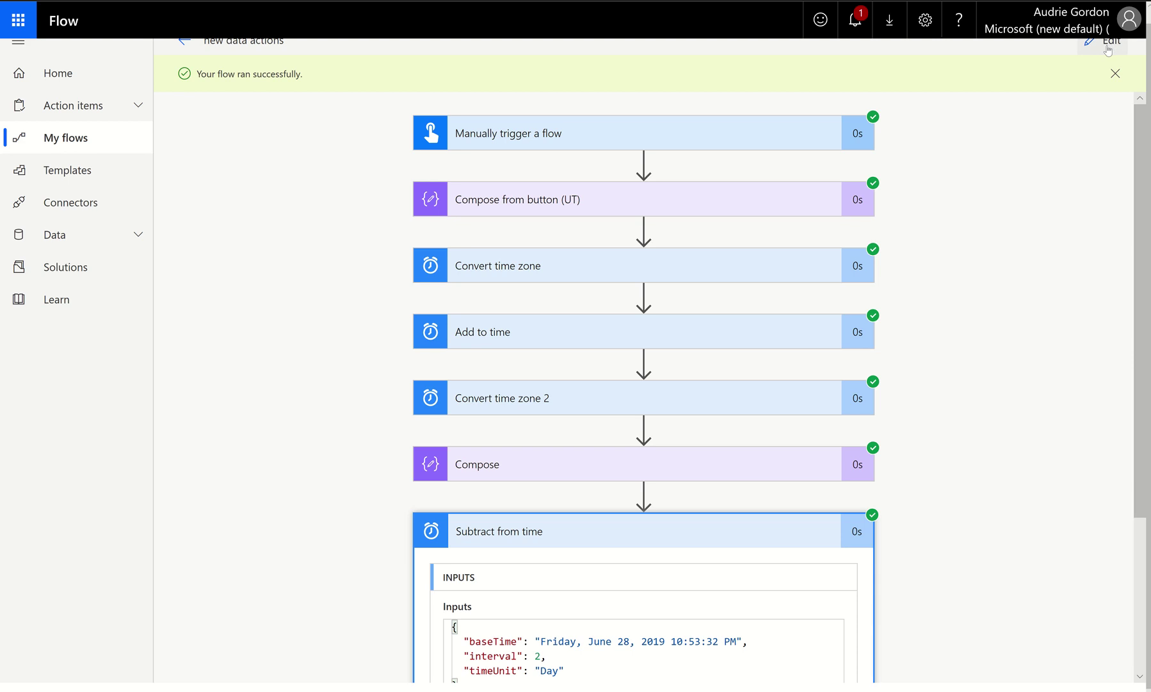
Back in the editor, add the Date Time 'Current time' action below Subtract from time.
{"action": "left_click", "coordinate": [1107, 45]}
{"action": "left_click", "coordinate": [596, 638]}
{"action": "type", "text": "date"}
{"action": "left_click", "coordinate": [474, 271]}
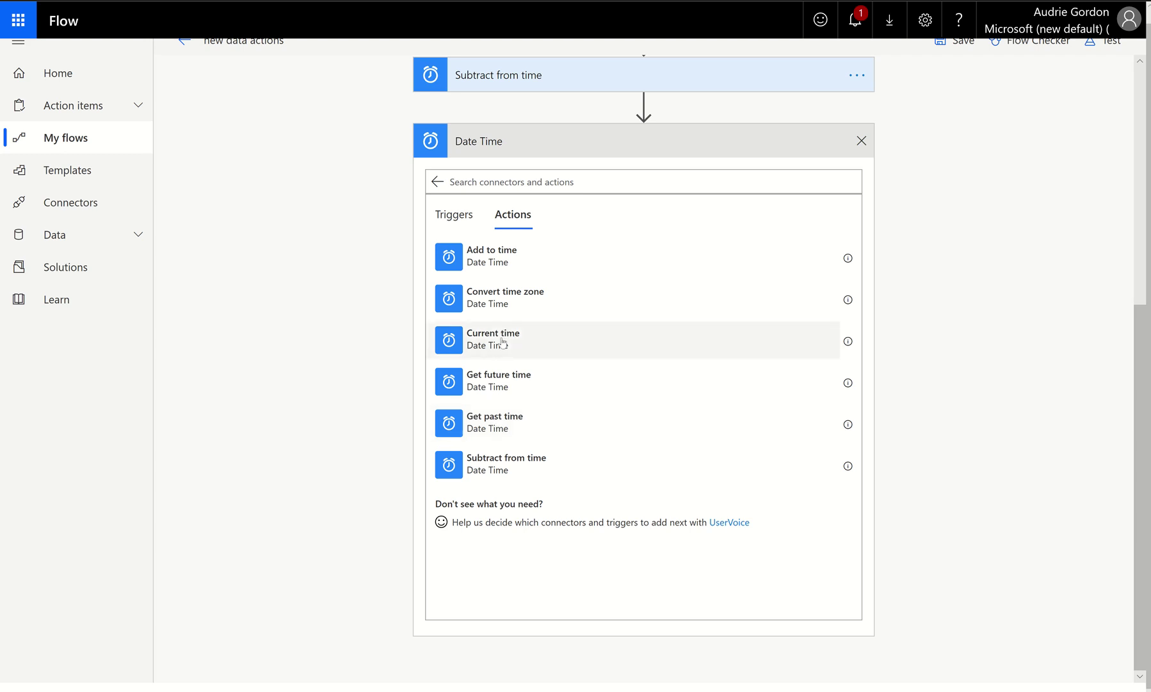
{"action": "left_click", "coordinate": [504, 343]}
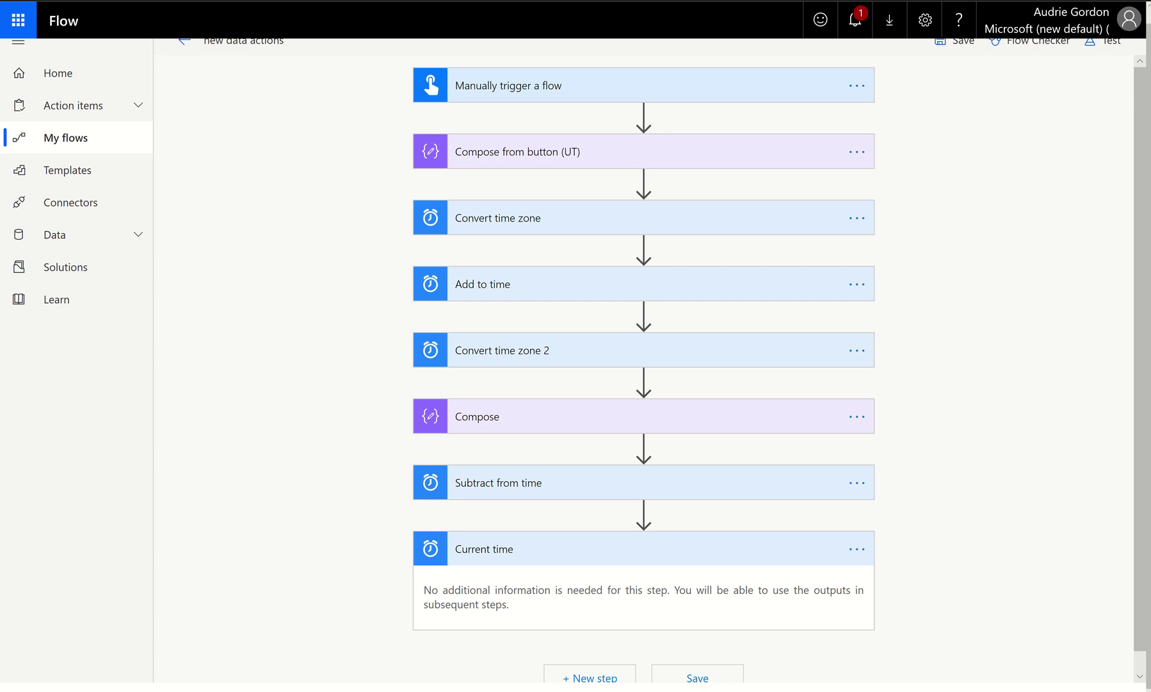
{"action": "scroll", "coordinate": [690, 624], "scroll_direction": "down", "scroll_amount": 1}
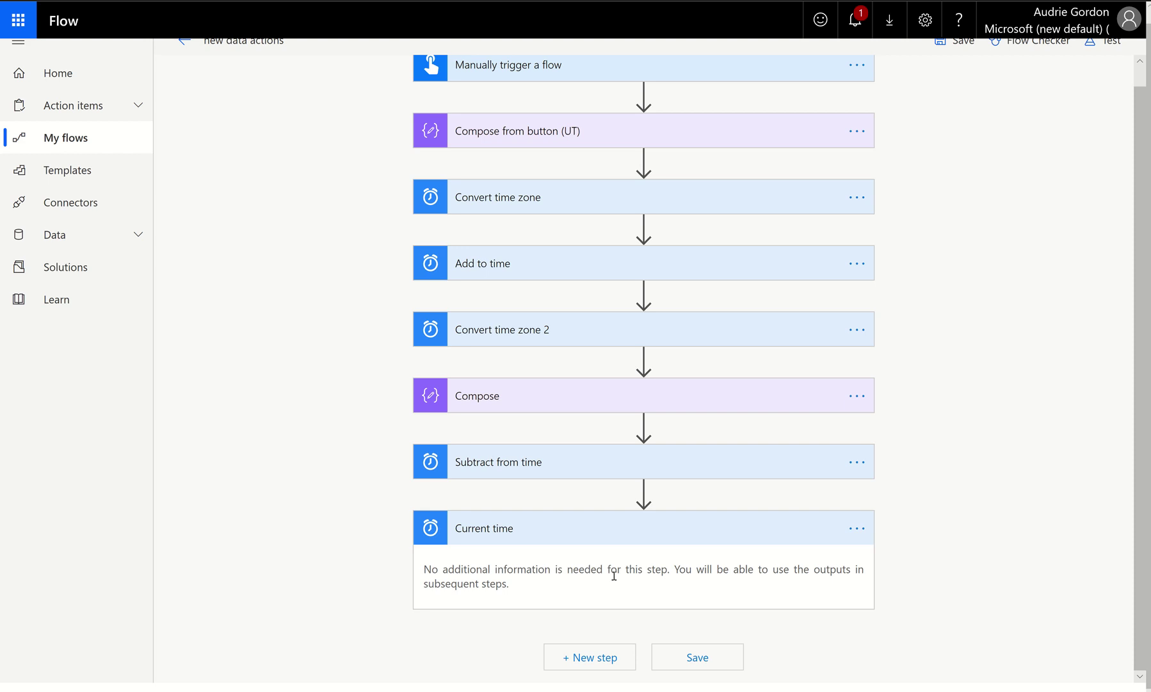
{"action": "left_click", "coordinate": [765, 535]}
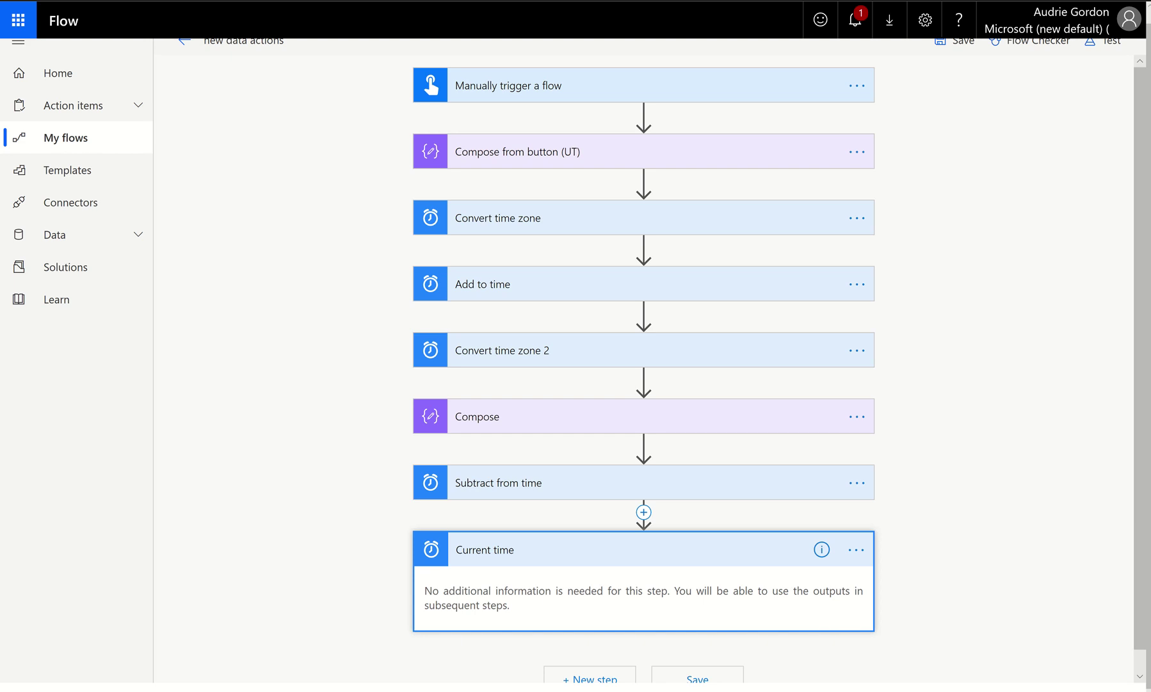
Insert a 'Start and wait for an approval (V2)' step between Subtract from time and Current time.
{"action": "left_click", "coordinate": [643, 512]}
{"action": "left_click", "coordinate": [663, 534]}
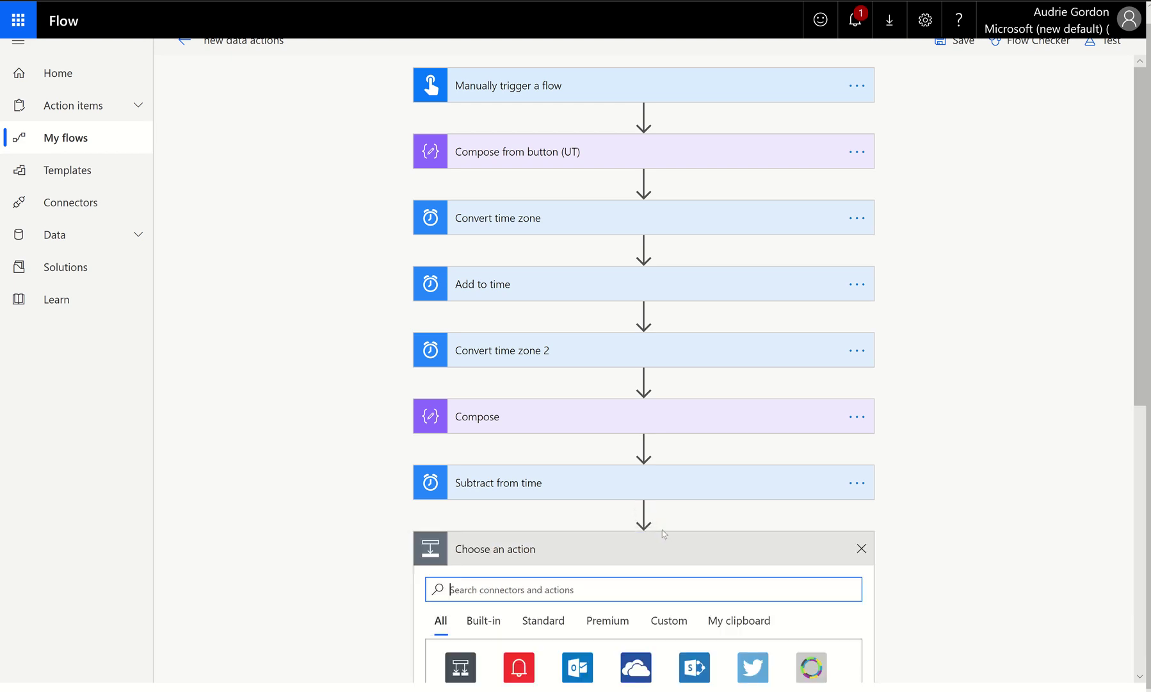
{"action": "type", "text": "approval"}
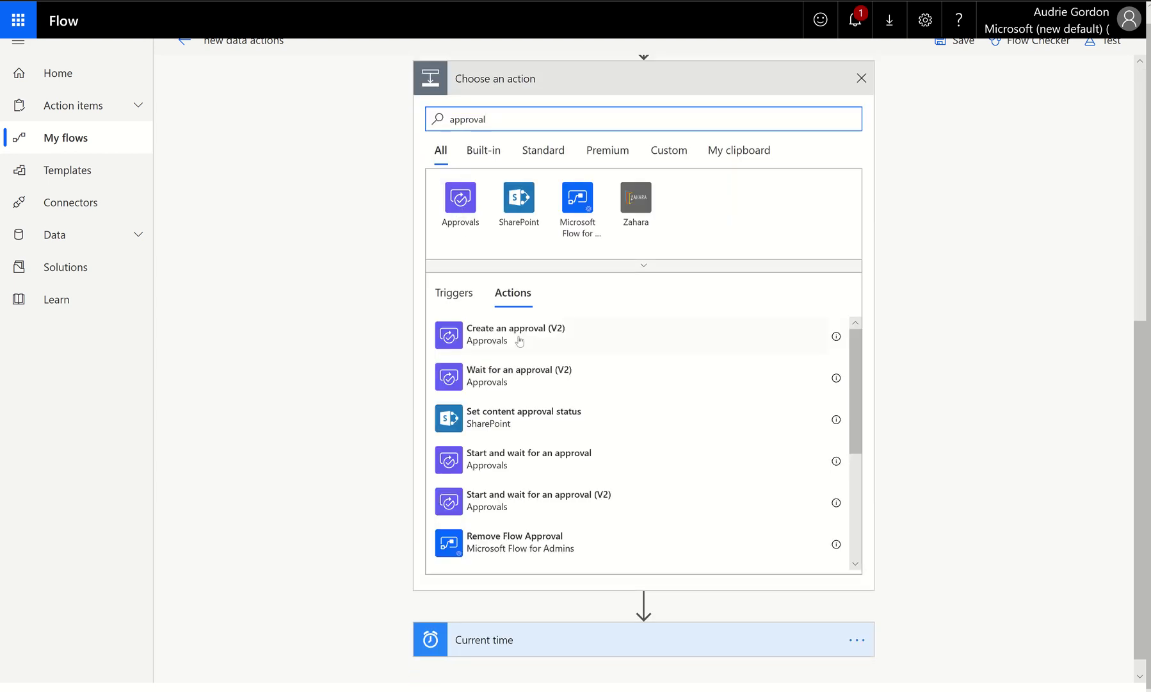
{"action": "left_click", "coordinate": [461, 201]}
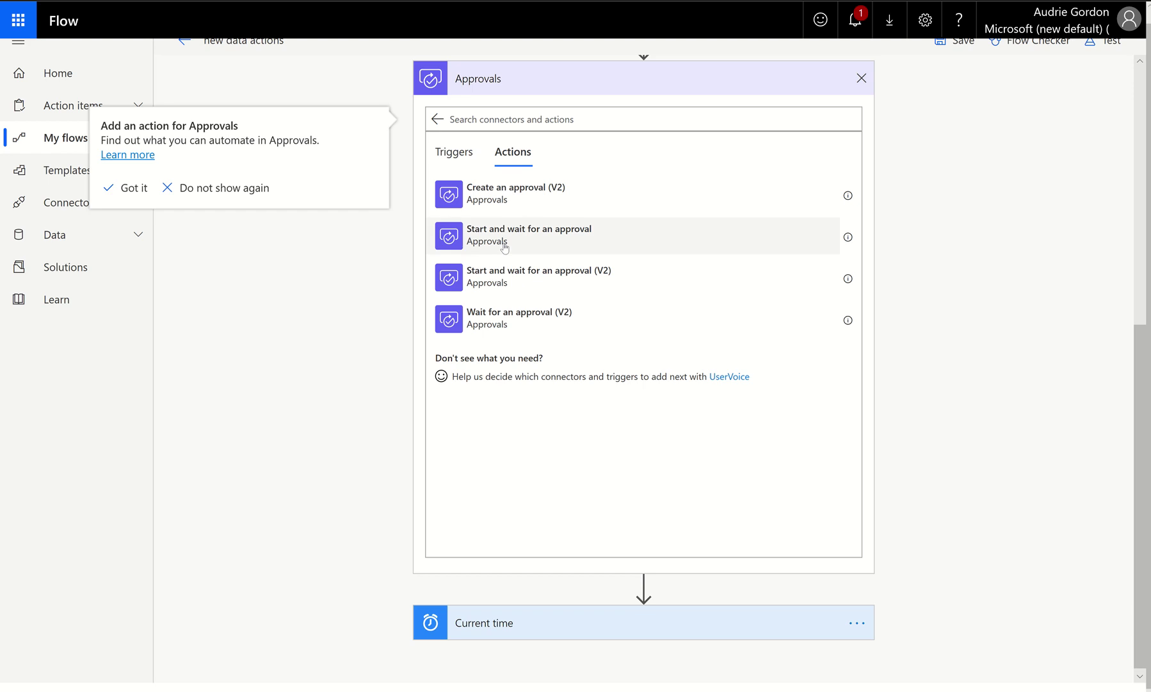
{"action": "left_click", "coordinate": [497, 284]}
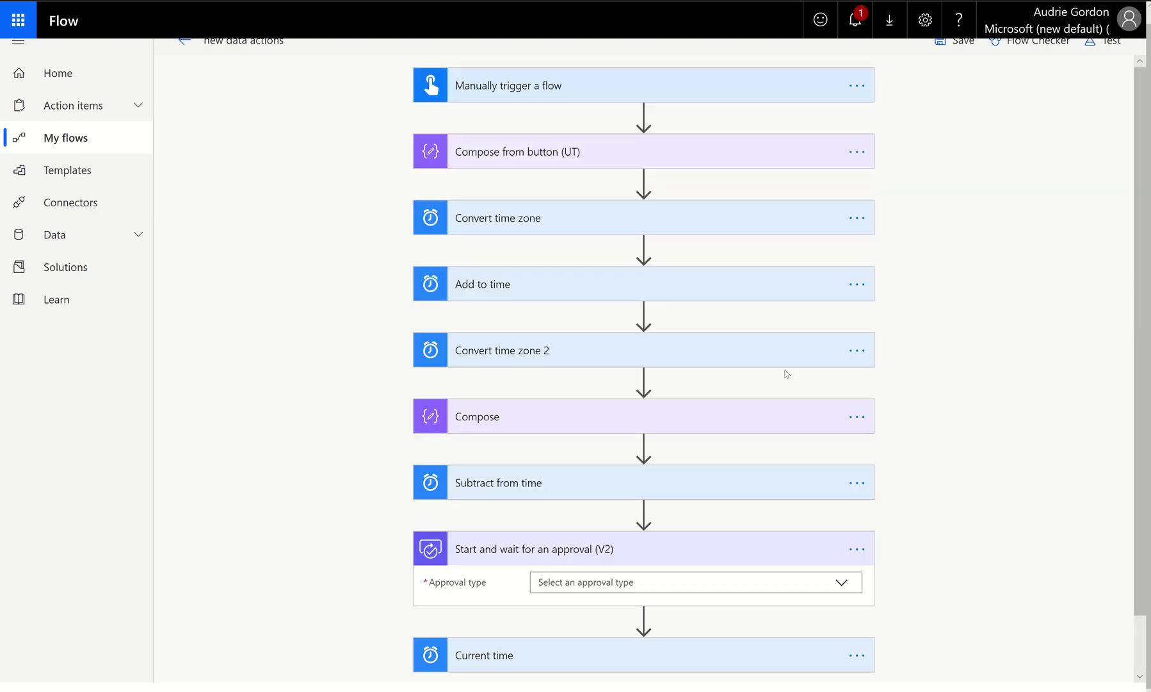
{"action": "scroll", "coordinate": [784, 373], "scroll_direction": "down", "scroll_amount": 2}
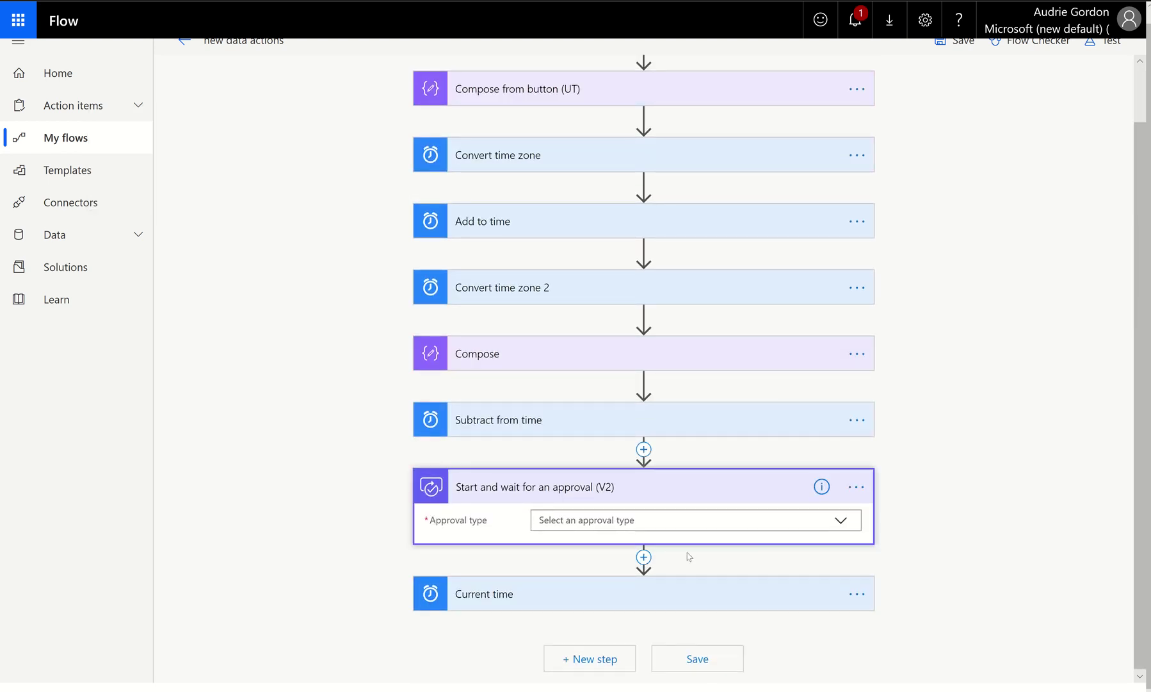
Set the approval to Approve/Reject - First to respond, titled 'test', assigned to a suggested person.
{"action": "left_click", "coordinate": [769, 522]}
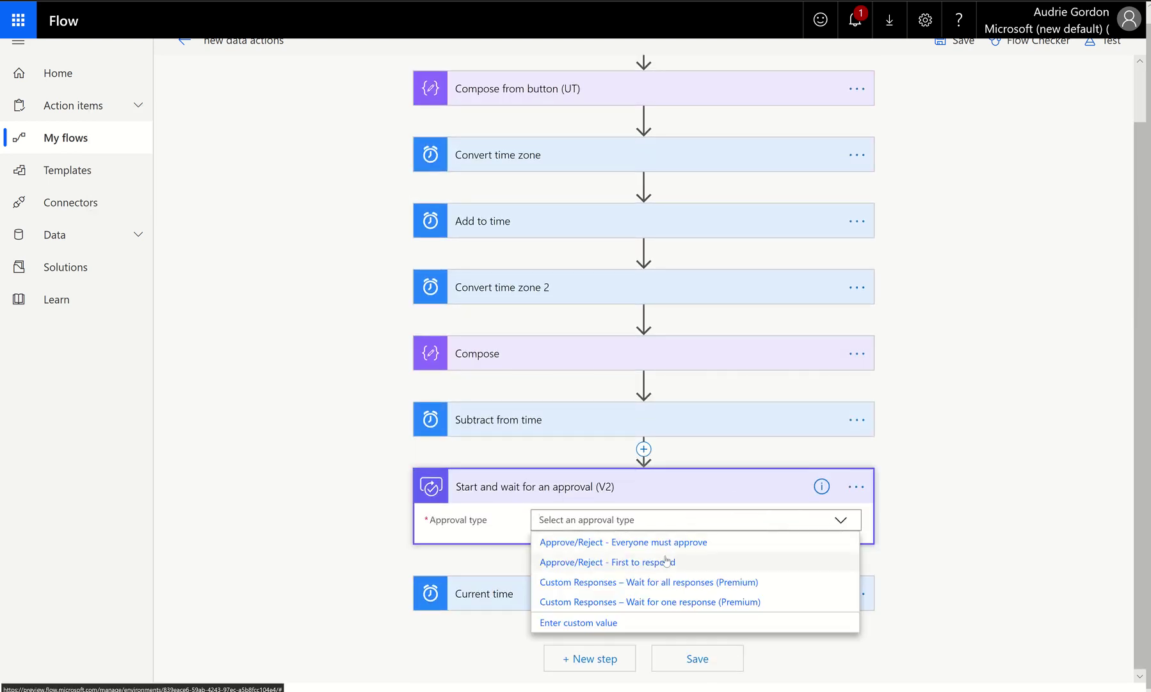
{"action": "left_click", "coordinate": [663, 560]}
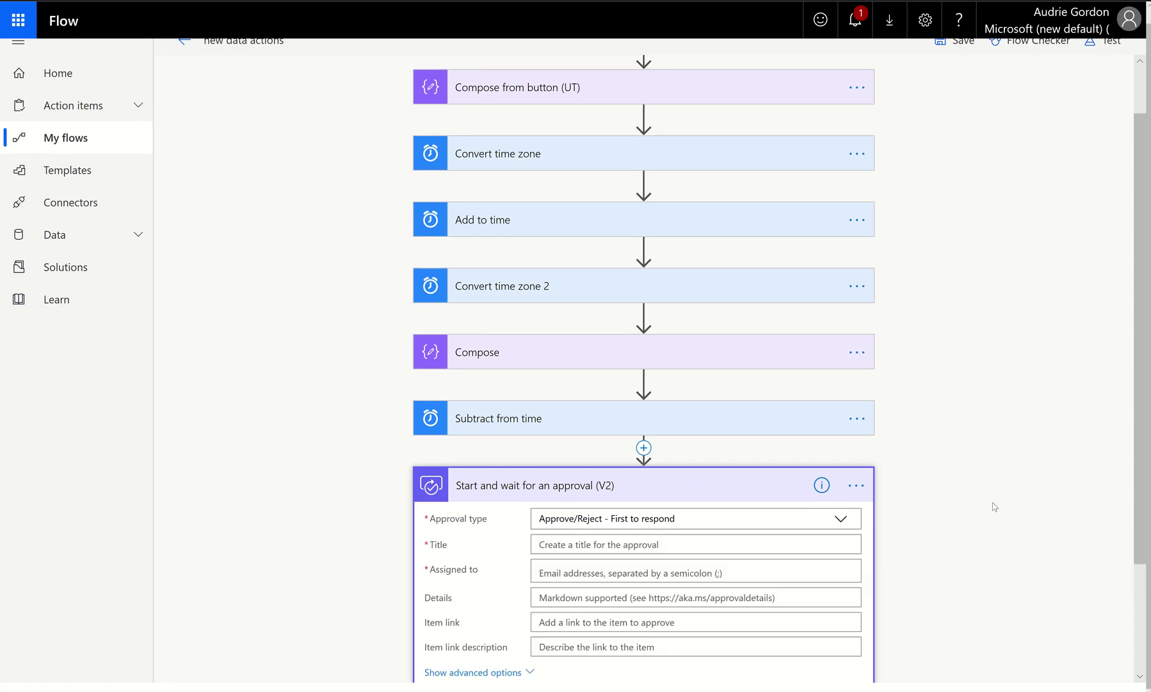
{"action": "left_click", "coordinate": [723, 540]}
{"action": "type", "text": "test"}
{"action": "left_click", "coordinate": [709, 583]}
{"action": "type", "text": "audrie"}
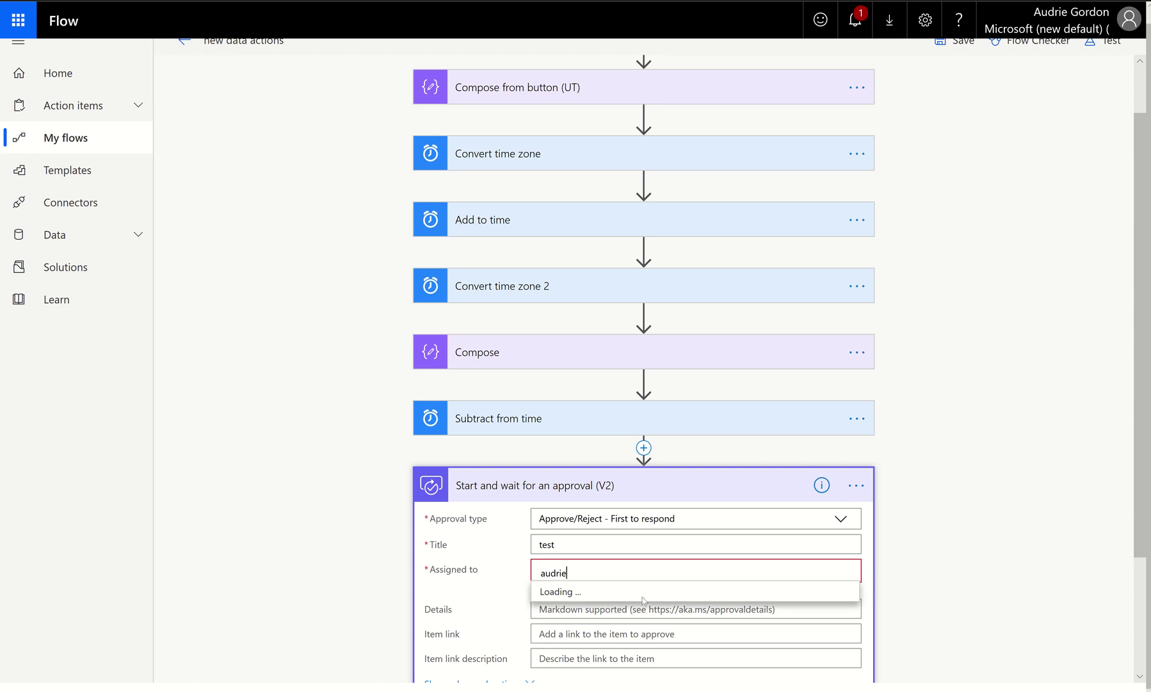
{"action": "left_click", "coordinate": [623, 592]}
{"action": "scroll", "coordinate": [765, 274], "scroll_direction": "down", "scroll_amount": 3}
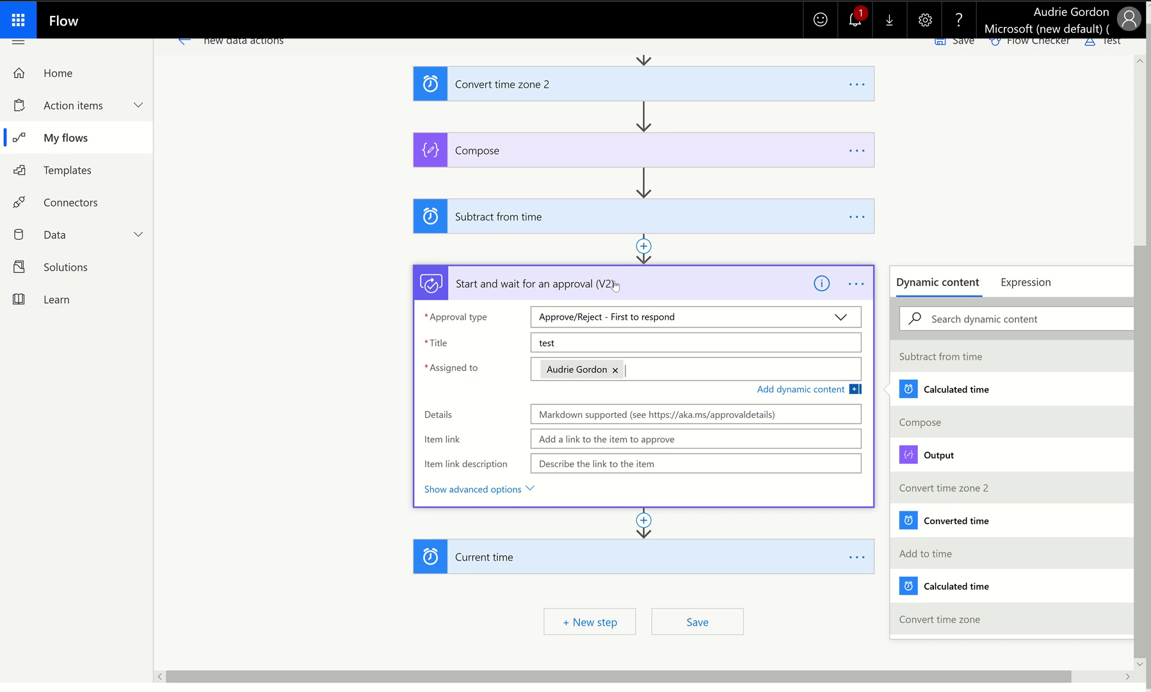
{"action": "left_click", "coordinate": [616, 558]}
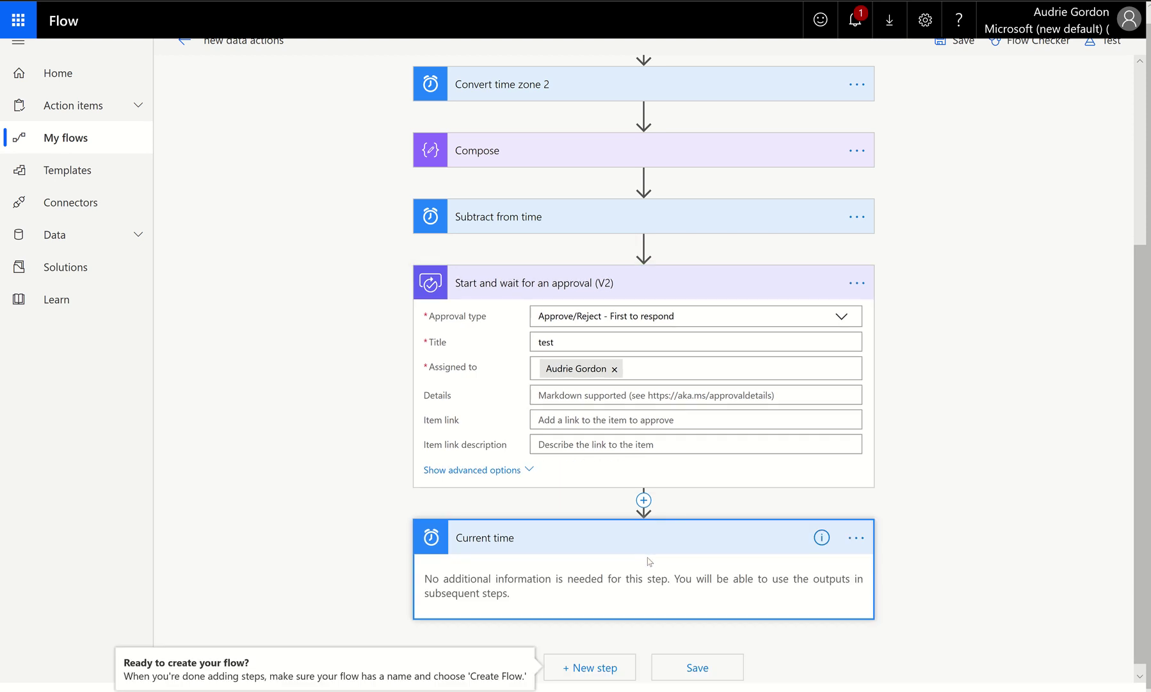
{"action": "scroll", "coordinate": [650, 561], "scroll_direction": "down", "scroll_amount": 1}
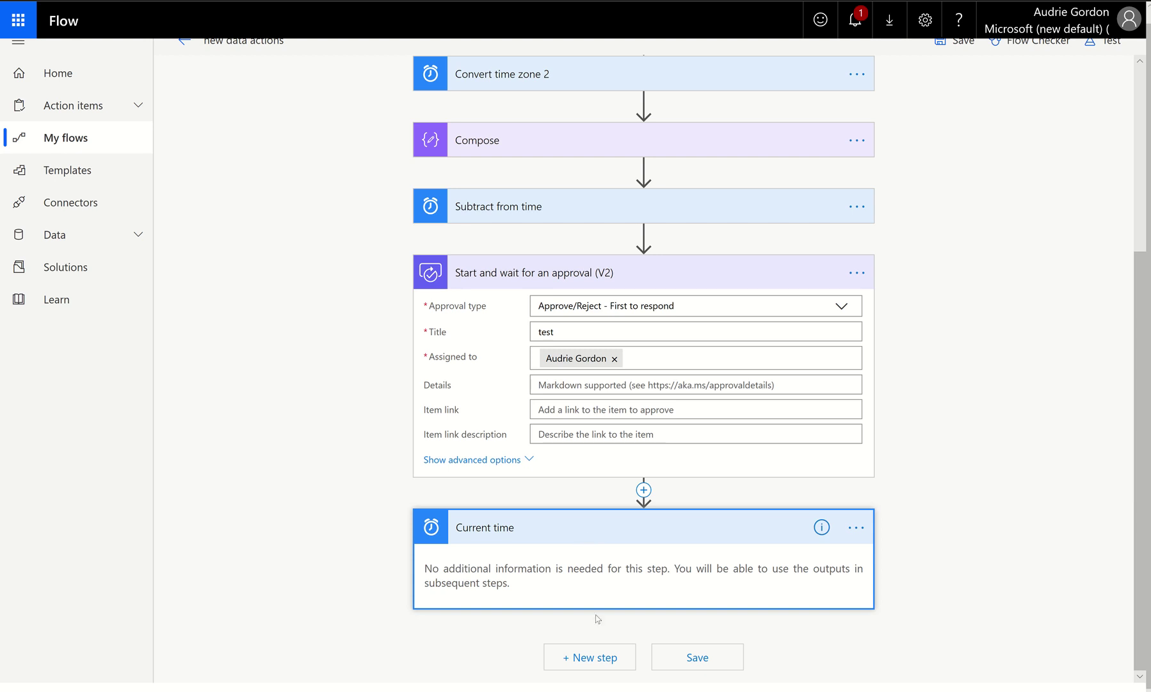
Add a step after Current time and list the Date Time connector's actions via a 'date time' search.
{"action": "left_click", "coordinate": [586, 663]}
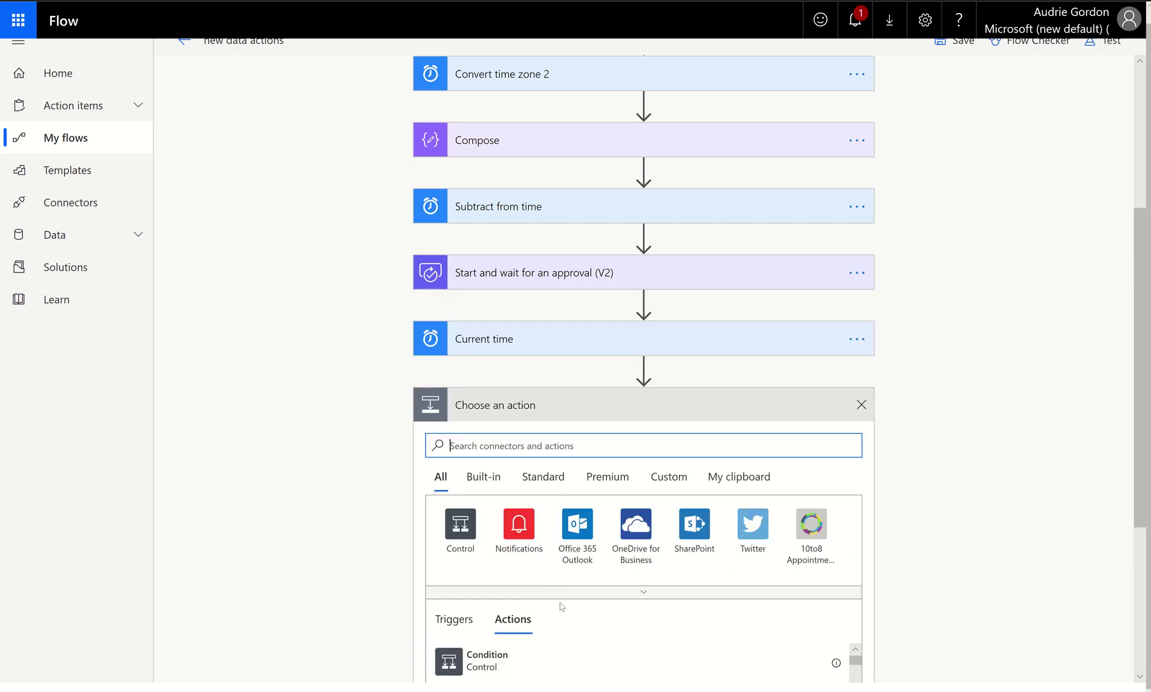
{"action": "type", "text": "date time"}
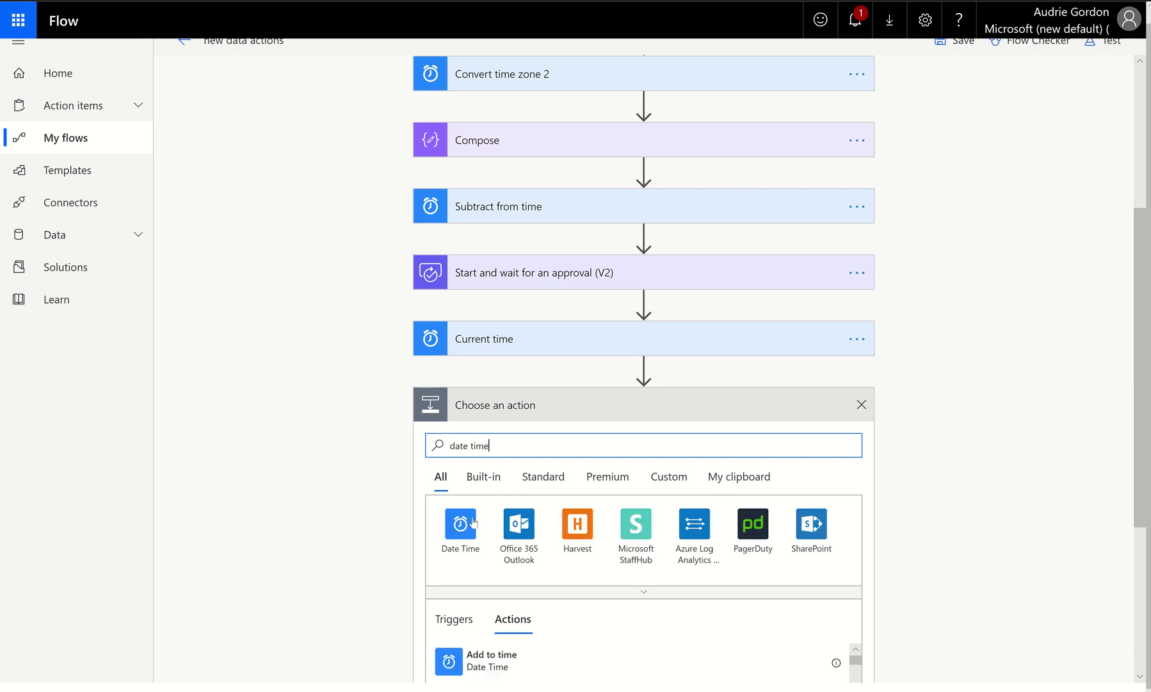
{"action": "left_click", "coordinate": [459, 535]}
{"action": "scroll", "coordinate": [564, 442], "scroll_direction": "down", "scroll_amount": 4}
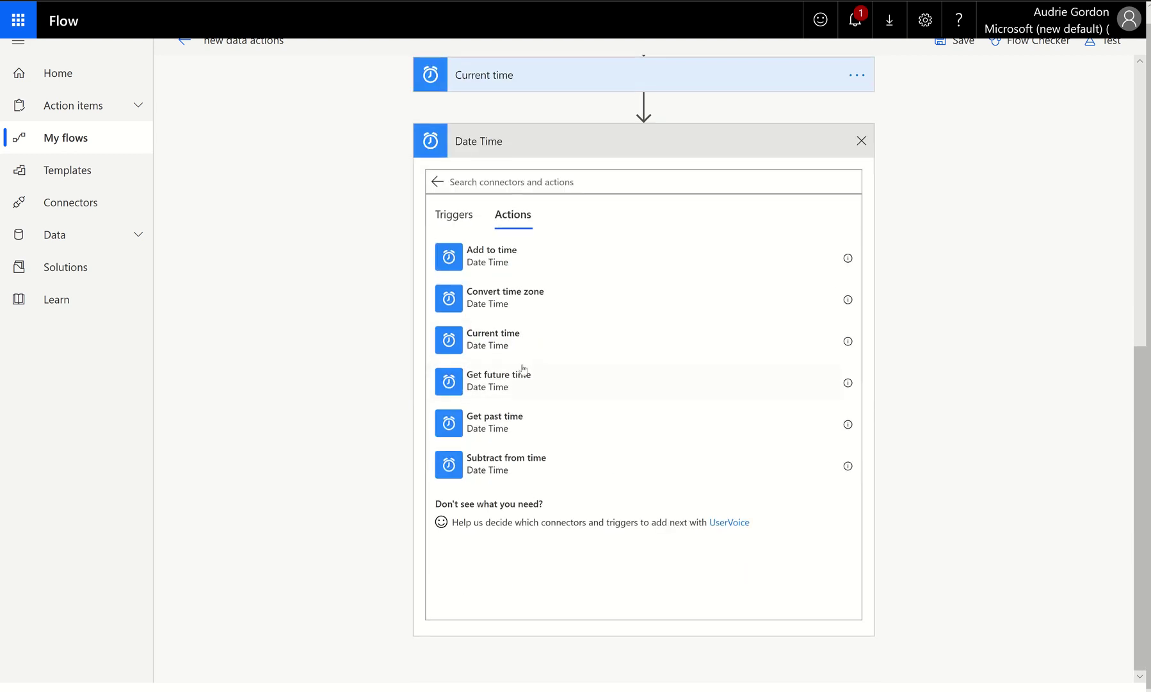